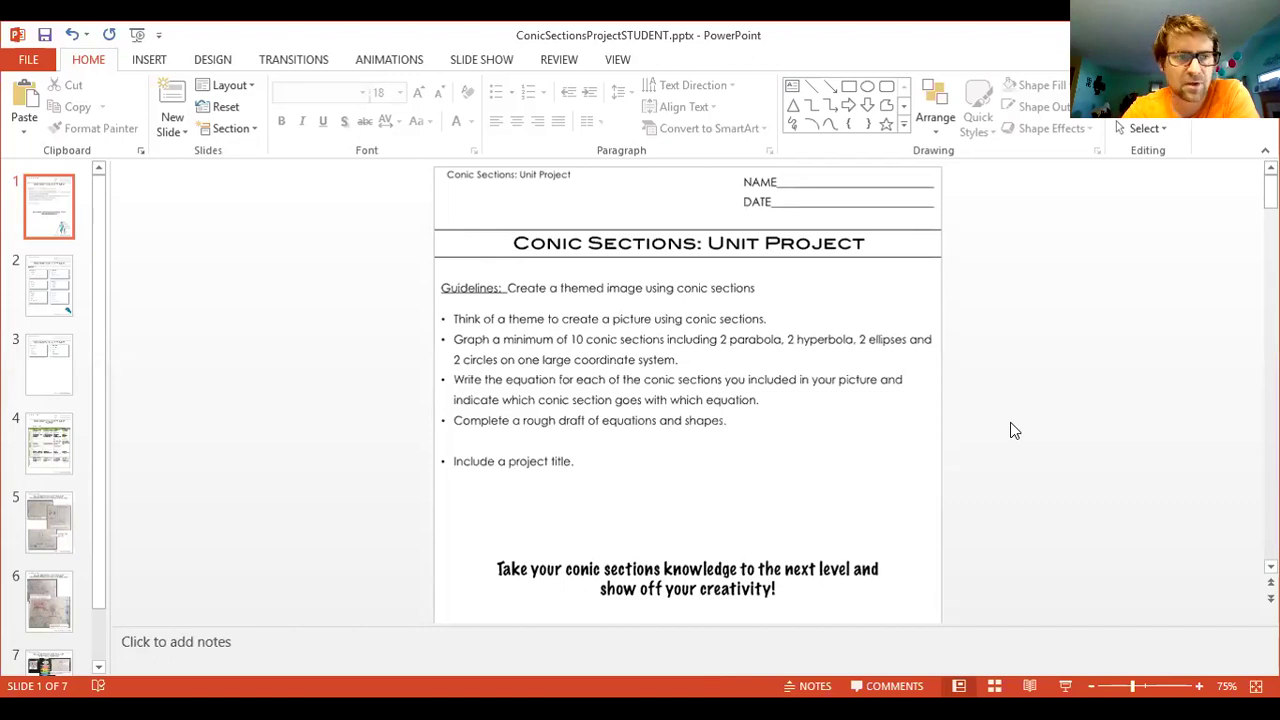
Step: Review the conic section worksheets on slides 2 and 3 and the grading rubric on slide 4
{"action": "left_click", "coordinate": [40, 292]}
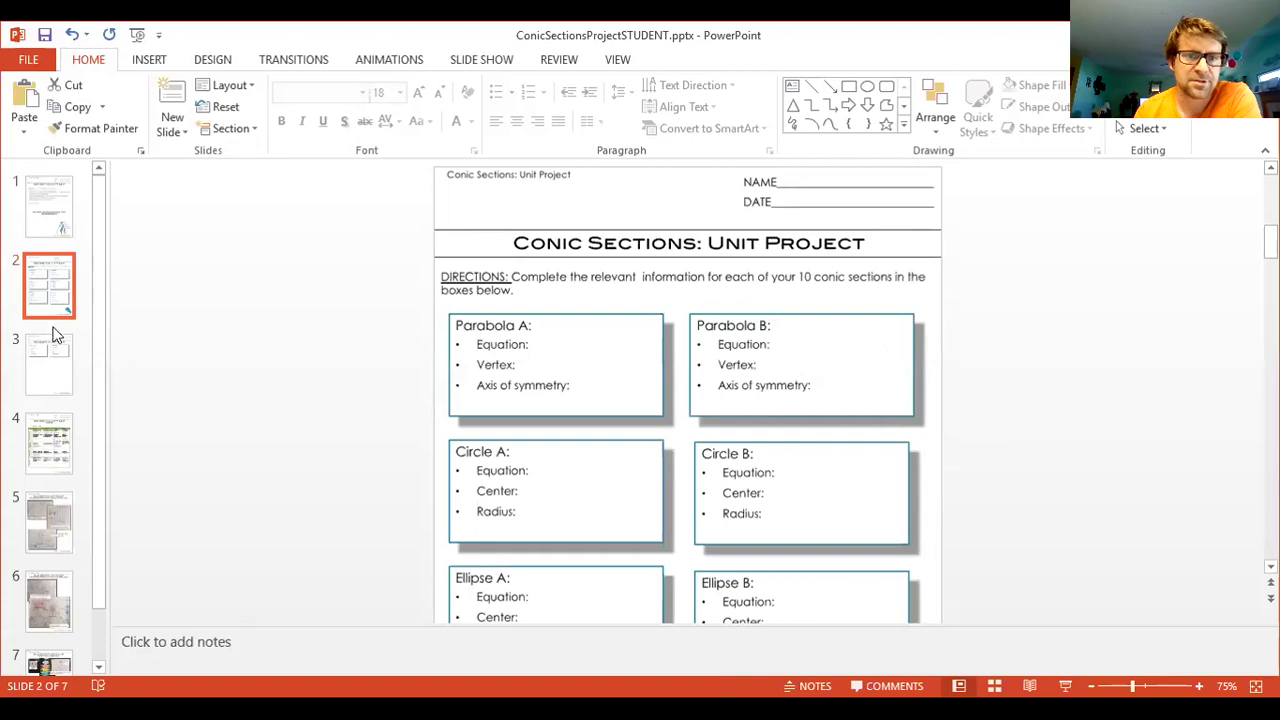
{"action": "scroll", "coordinate": [371, 400], "scroll_direction": "up", "scroll_amount": 2}
{"action": "scroll", "coordinate": [480, 394], "scroll_direction": "down", "scroll_amount": 2}
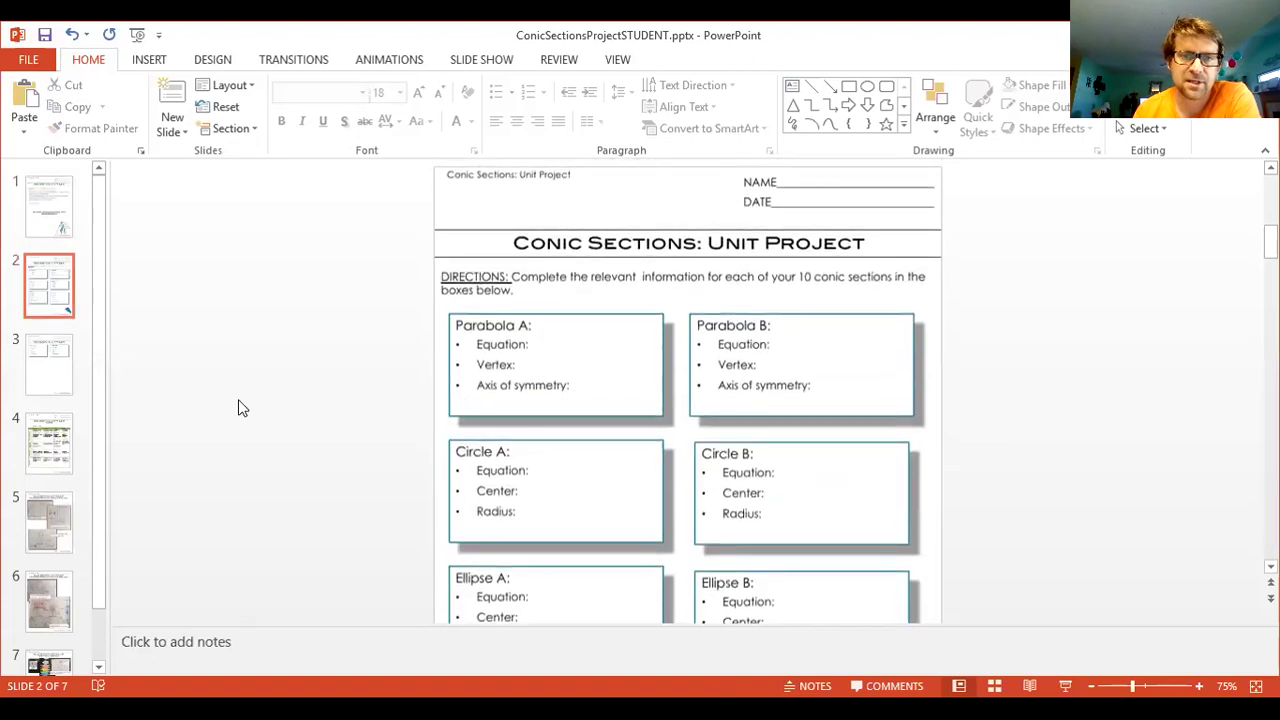
{"action": "left_click", "coordinate": [30, 375]}
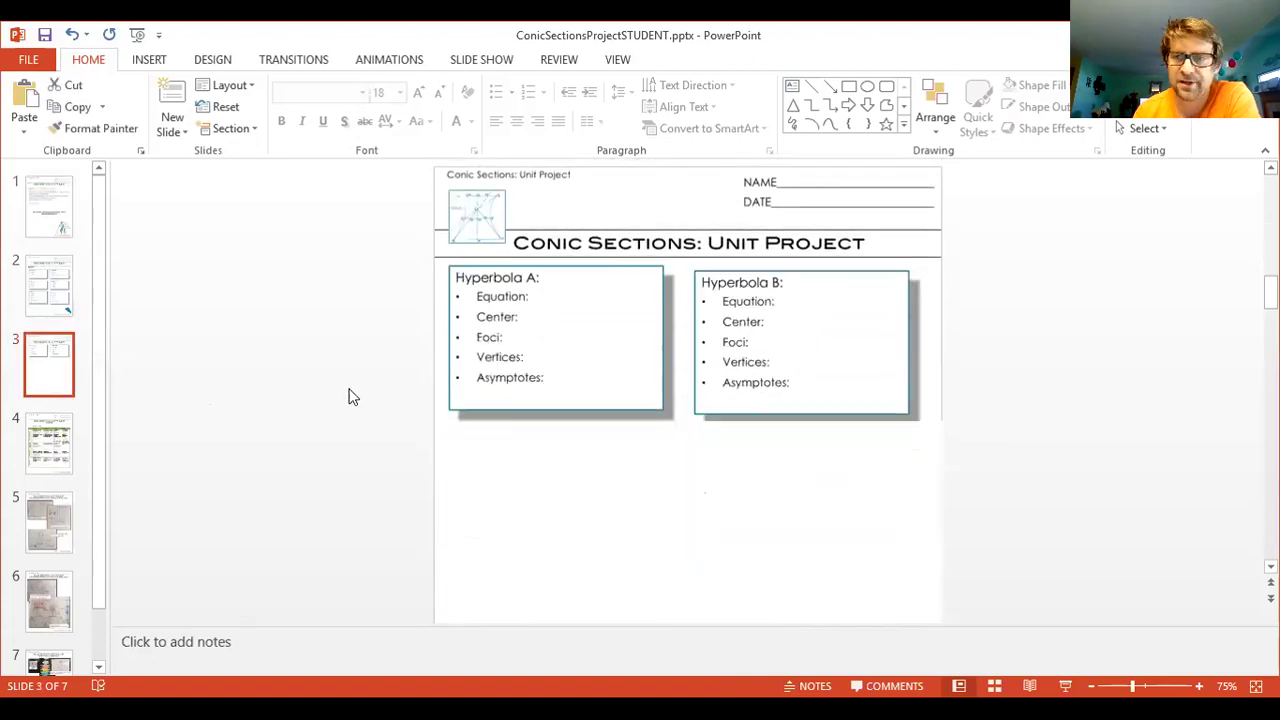
{"action": "left_click", "coordinate": [68, 440]}
{"action": "scroll", "coordinate": [293, 403], "scroll_direction": "down", "scroll_amount": 3}
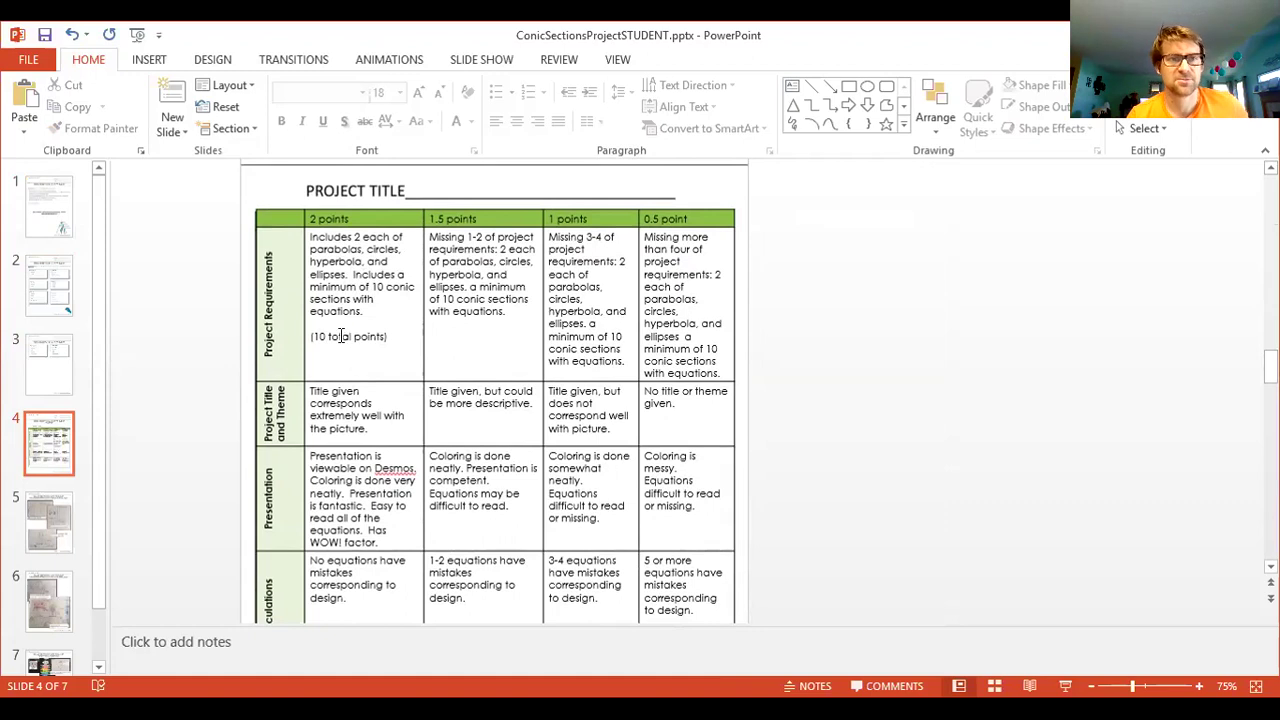
{"action": "scroll", "coordinate": [350, 345], "scroll_direction": "down", "scroll_amount": 1}
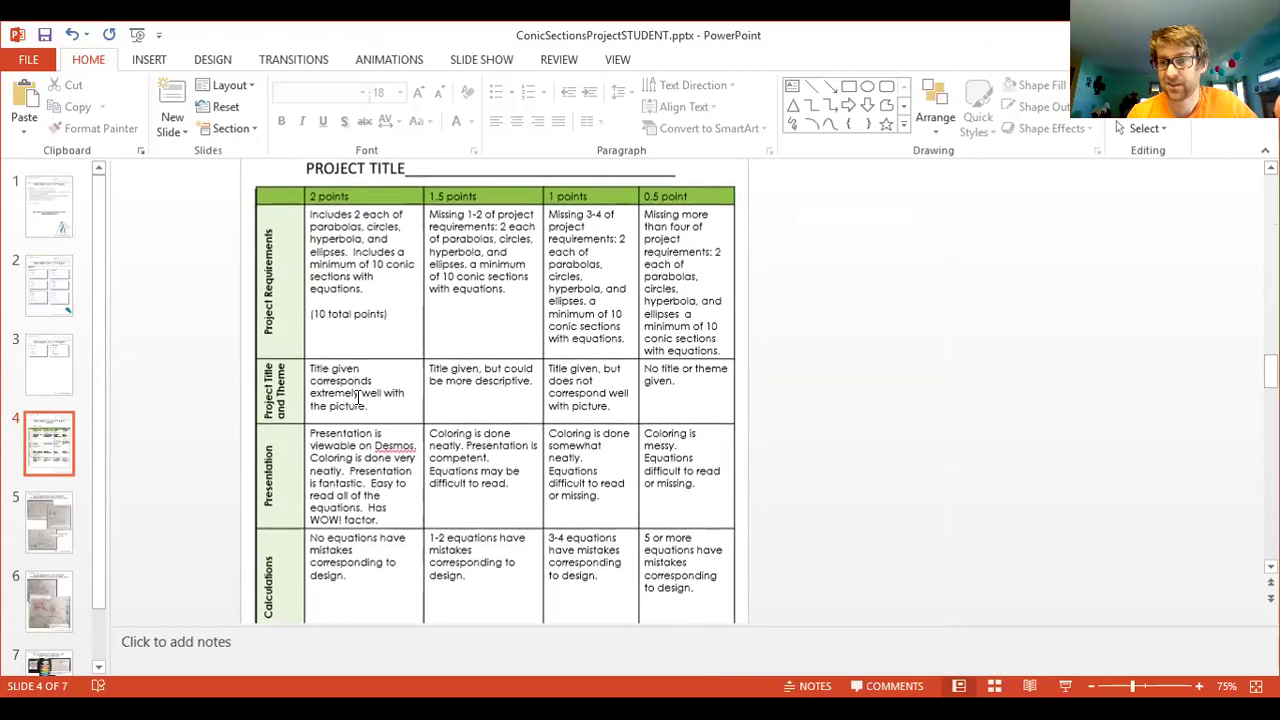
{"action": "scroll", "coordinate": [350, 405], "scroll_direction": "down", "scroll_amount": 1}
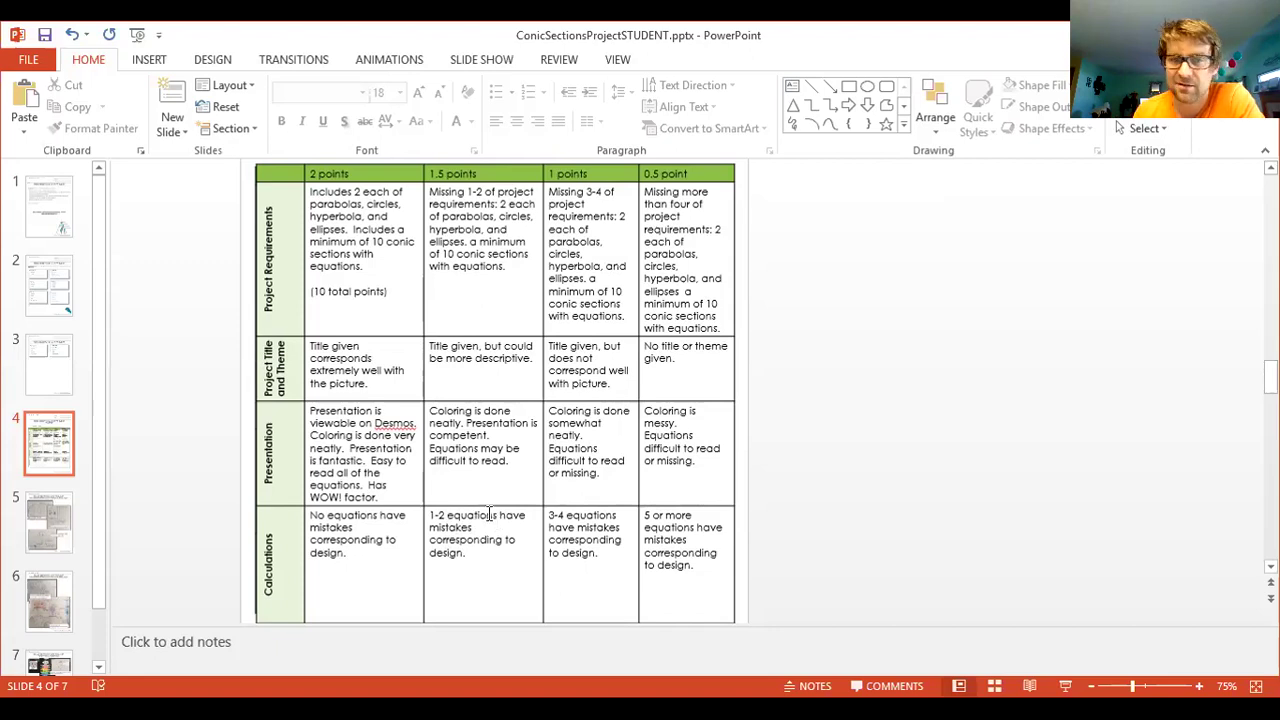
Step: Look through the sample conic section drawings on slides 5, 6 and 7
{"action": "left_click", "coordinate": [43, 530]}
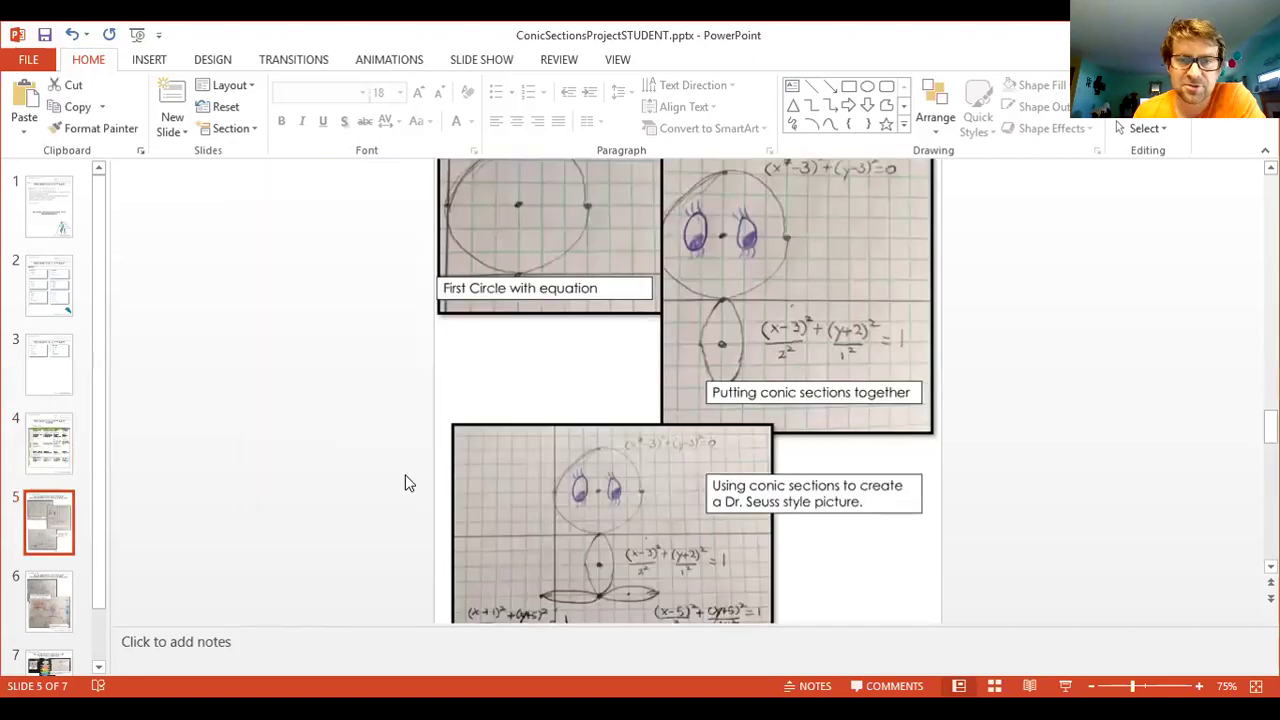
{"action": "scroll", "coordinate": [389, 489], "scroll_direction": "up", "scroll_amount": 3}
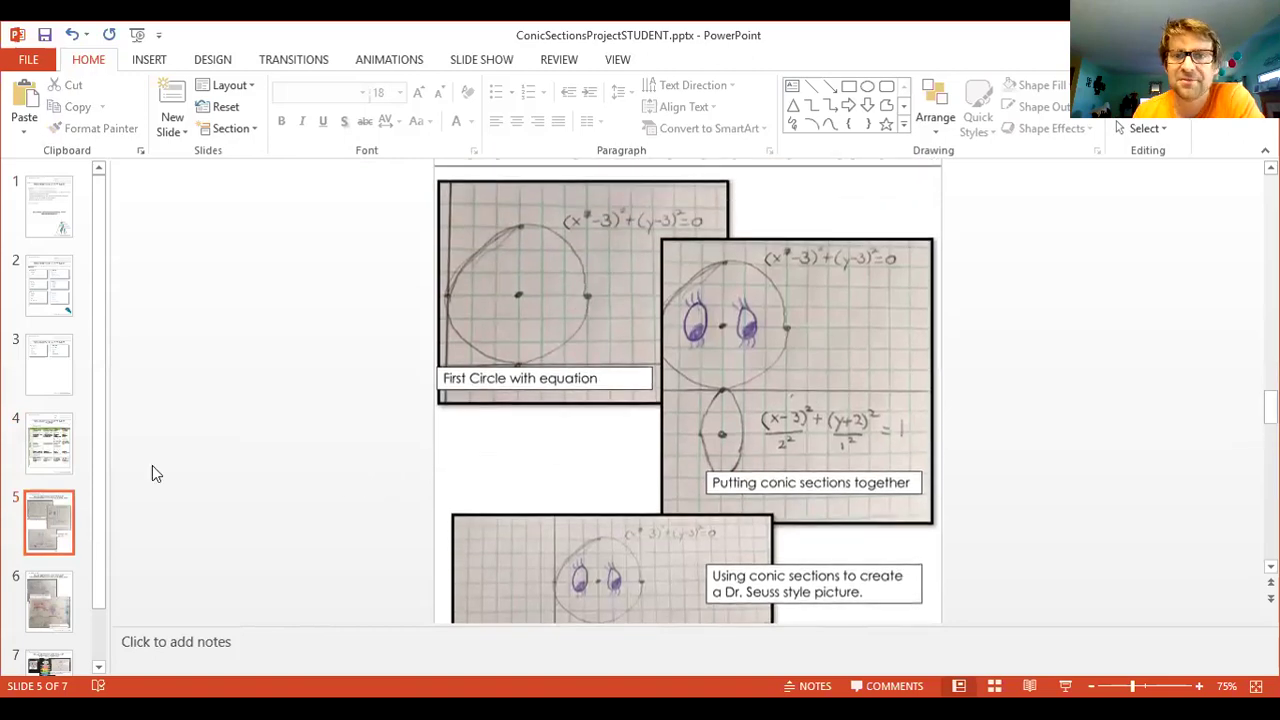
{"action": "scroll", "coordinate": [463, 510], "scroll_direction": "down", "scroll_amount": 5}
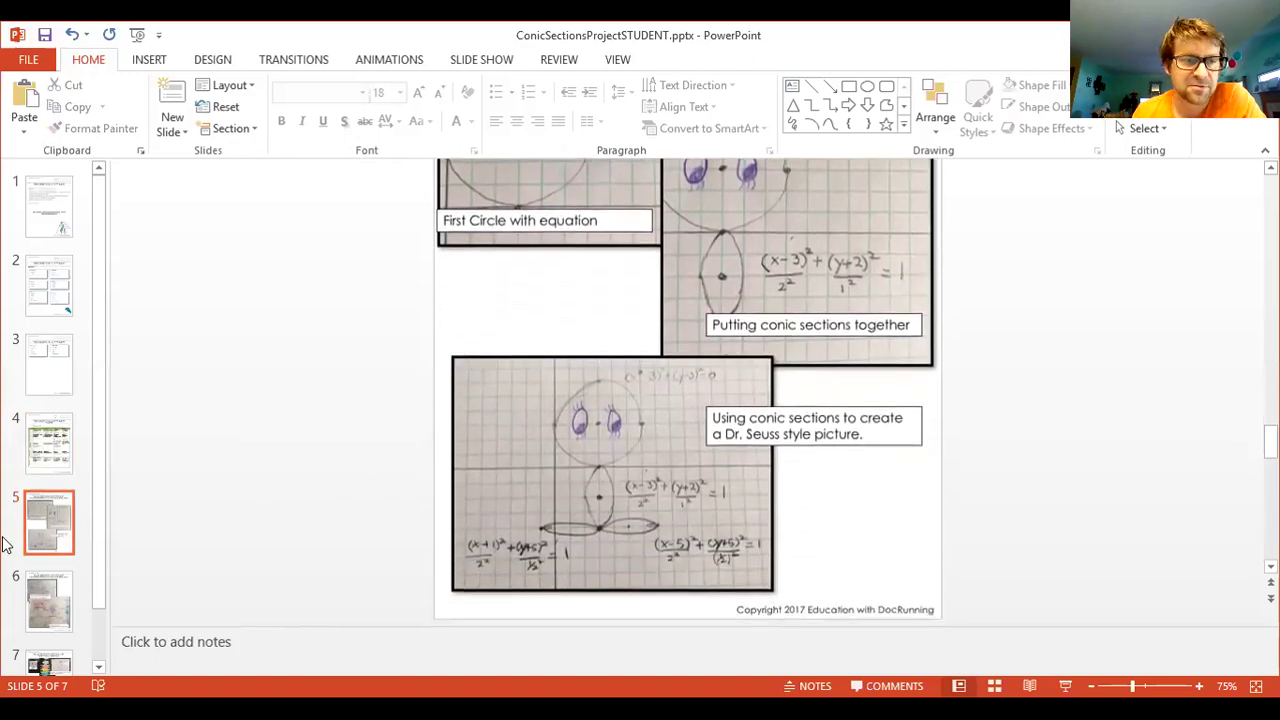
{"action": "left_click", "coordinate": [49, 619]}
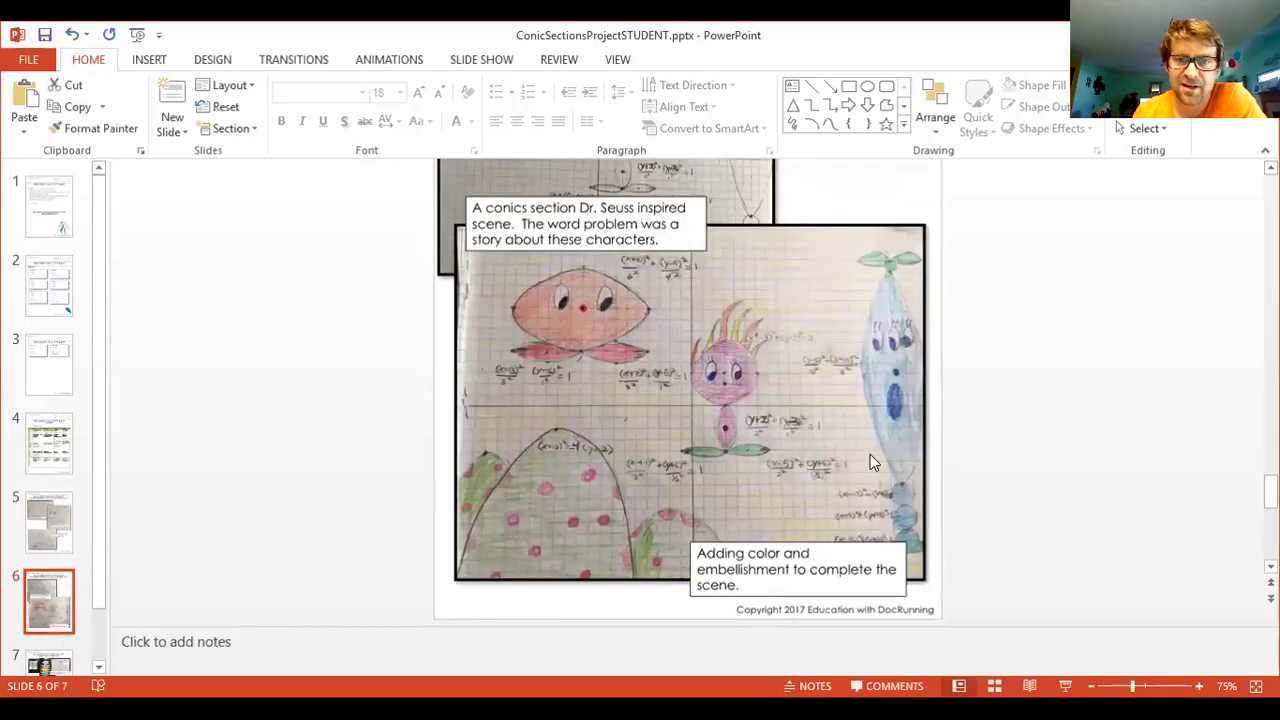
{"action": "scroll", "coordinate": [60, 610], "scroll_direction": "down", "scroll_amount": 1}
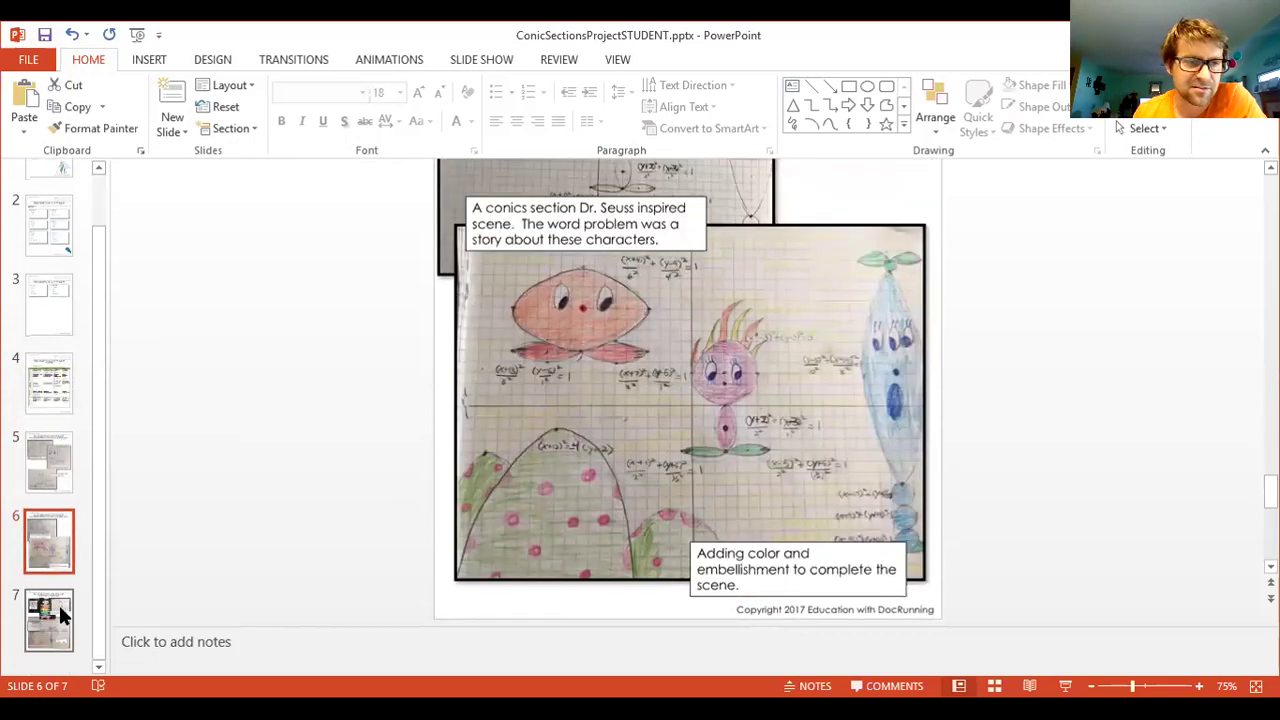
{"action": "left_click", "coordinate": [60, 614]}
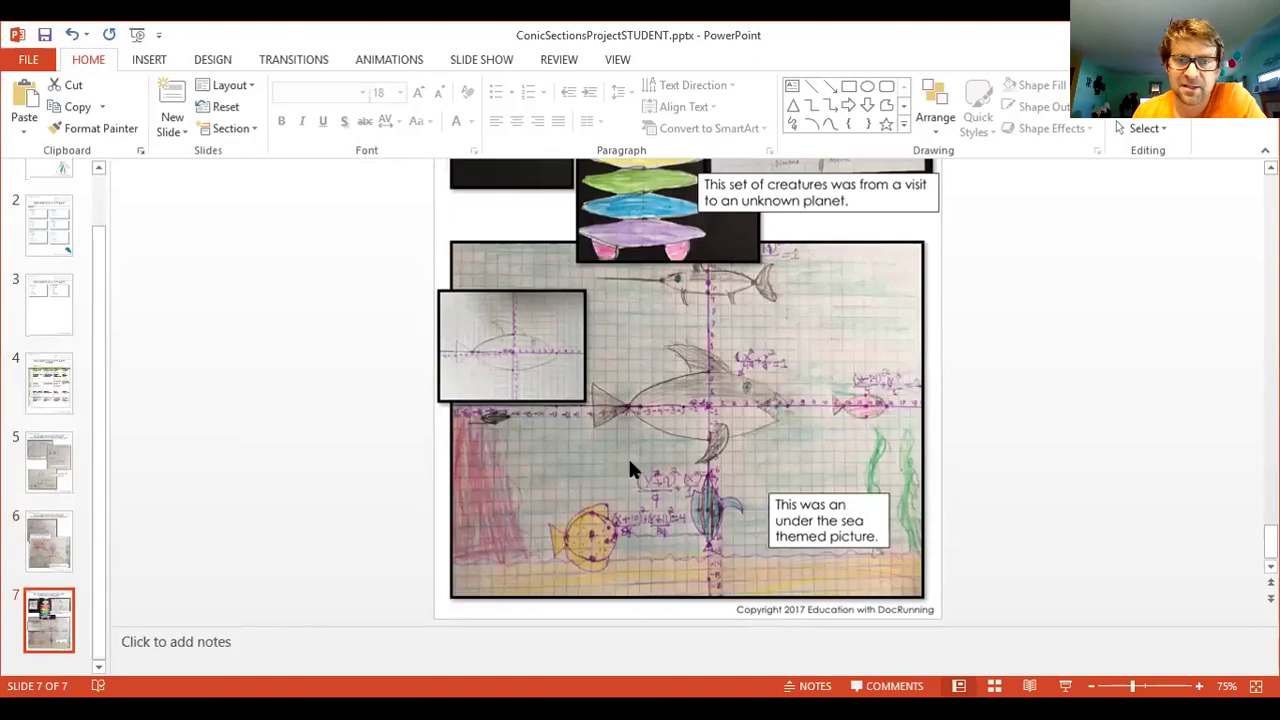
{"action": "scroll", "coordinate": [718, 531], "scroll_direction": "up", "scroll_amount": 5}
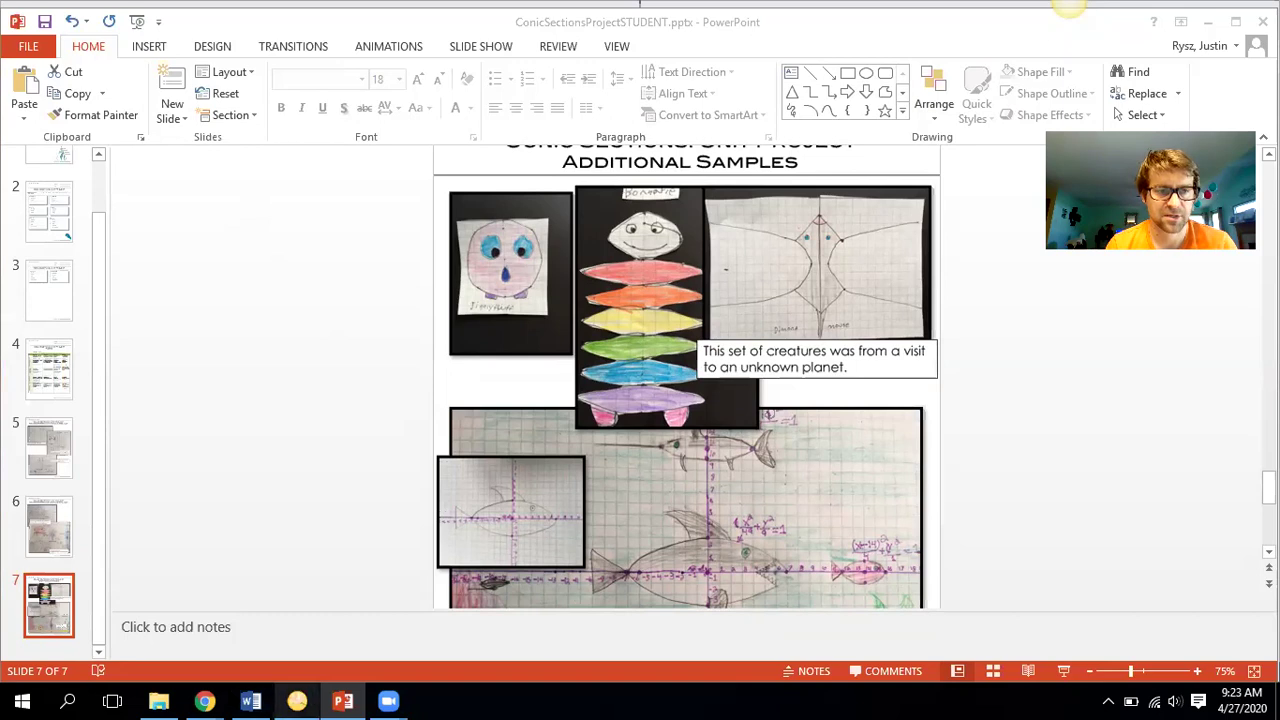
Step: Switch to the Conic sections project window in Chrome, go to desmos.com and open the graphing calculator
{"action": "mouse_move", "coordinate": [204, 701]}
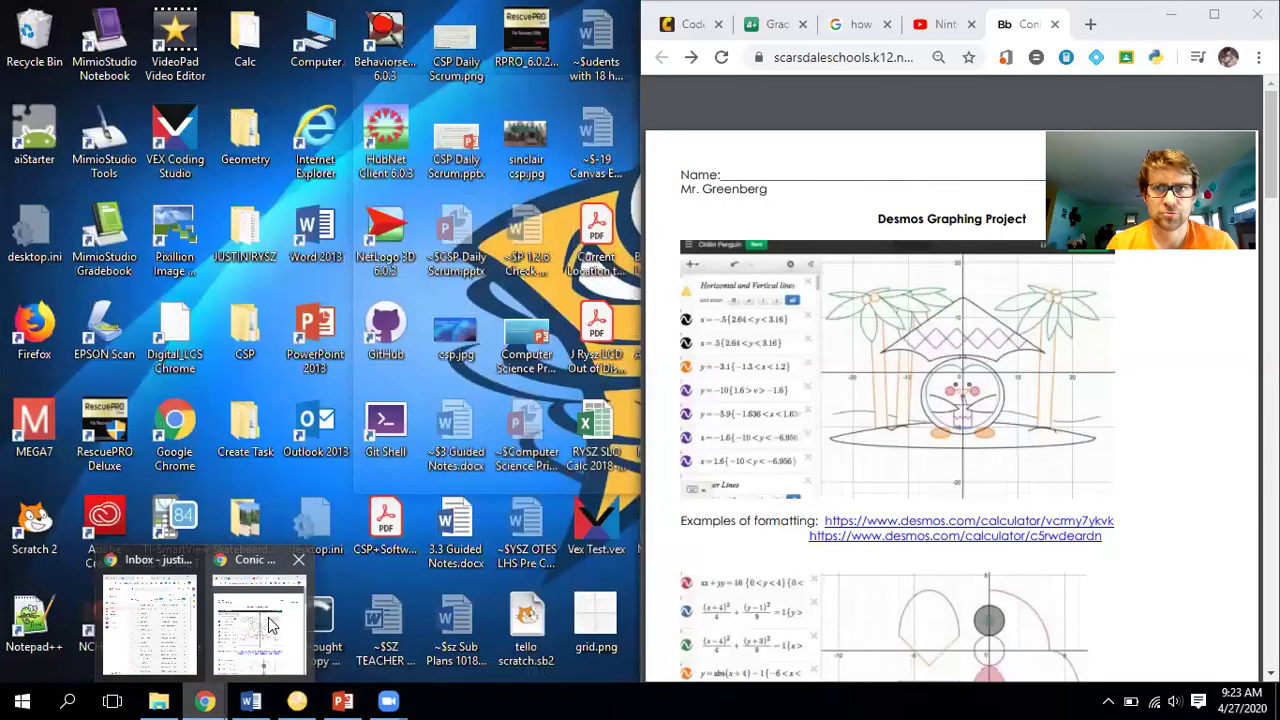
{"action": "left_click", "coordinate": [268, 625]}
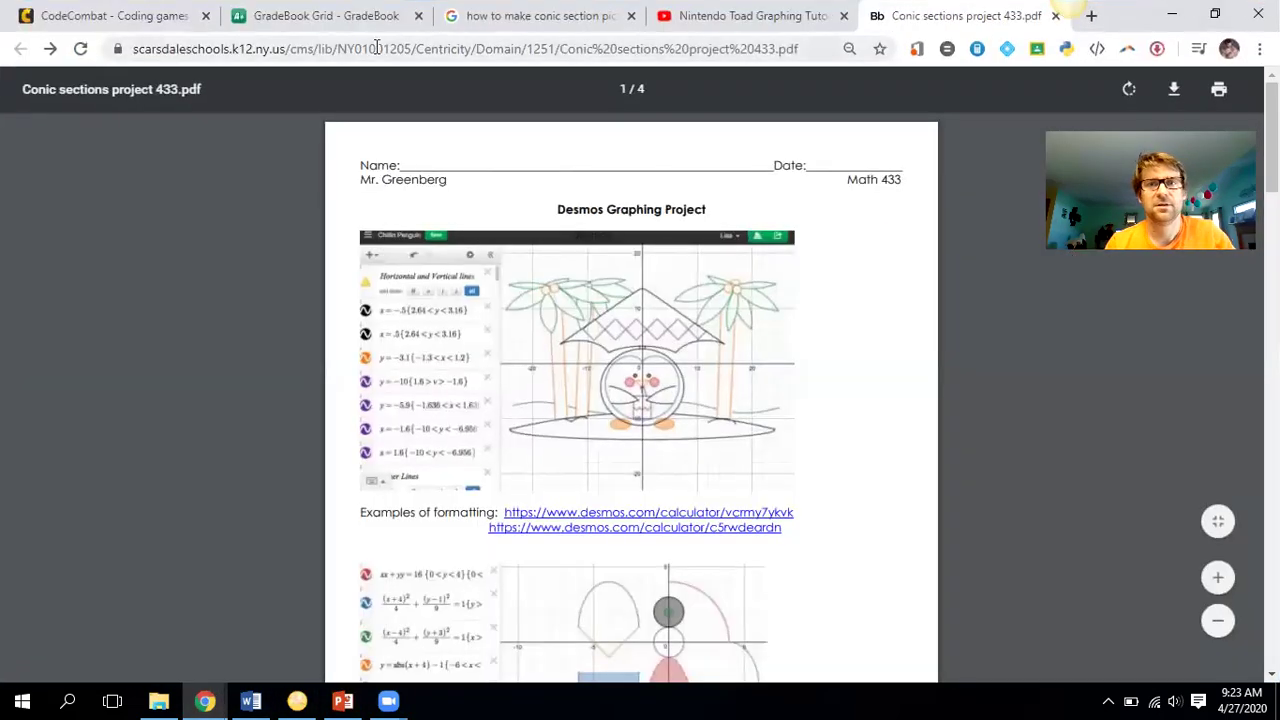
{"action": "left_click", "coordinate": [378, 48]}
{"action": "type", "text": "de"}
{"action": "key", "text": "Return"}
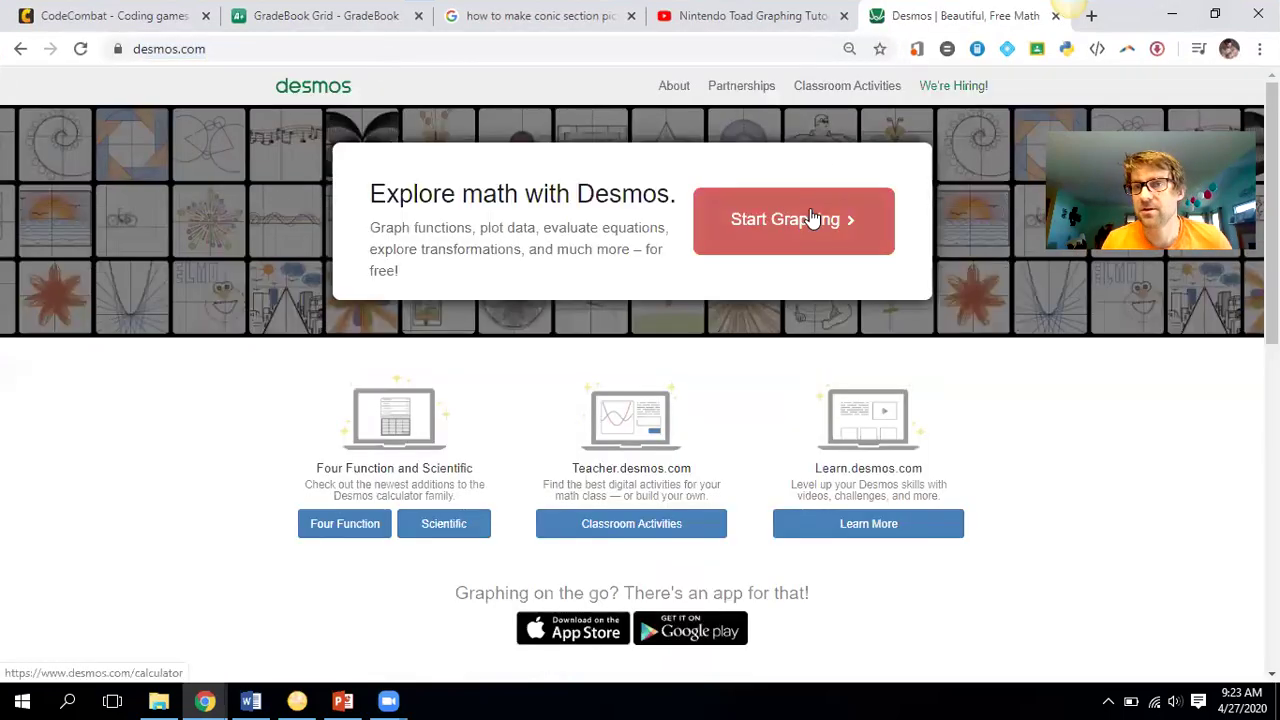
{"action": "left_click", "coordinate": [815, 213]}
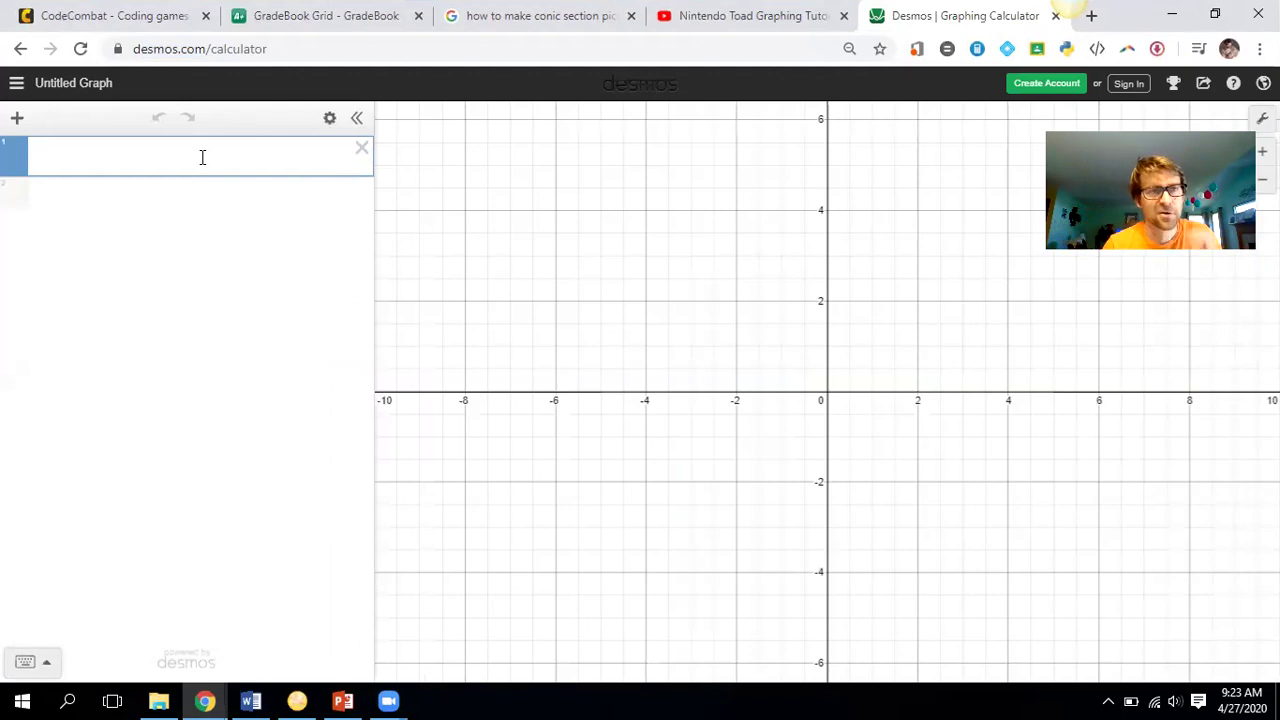
Step: Graph a circle centred on the origin by entering x^2/100 + y^2/100 = 1 as the first expression
{"action": "type", "text": "x"}
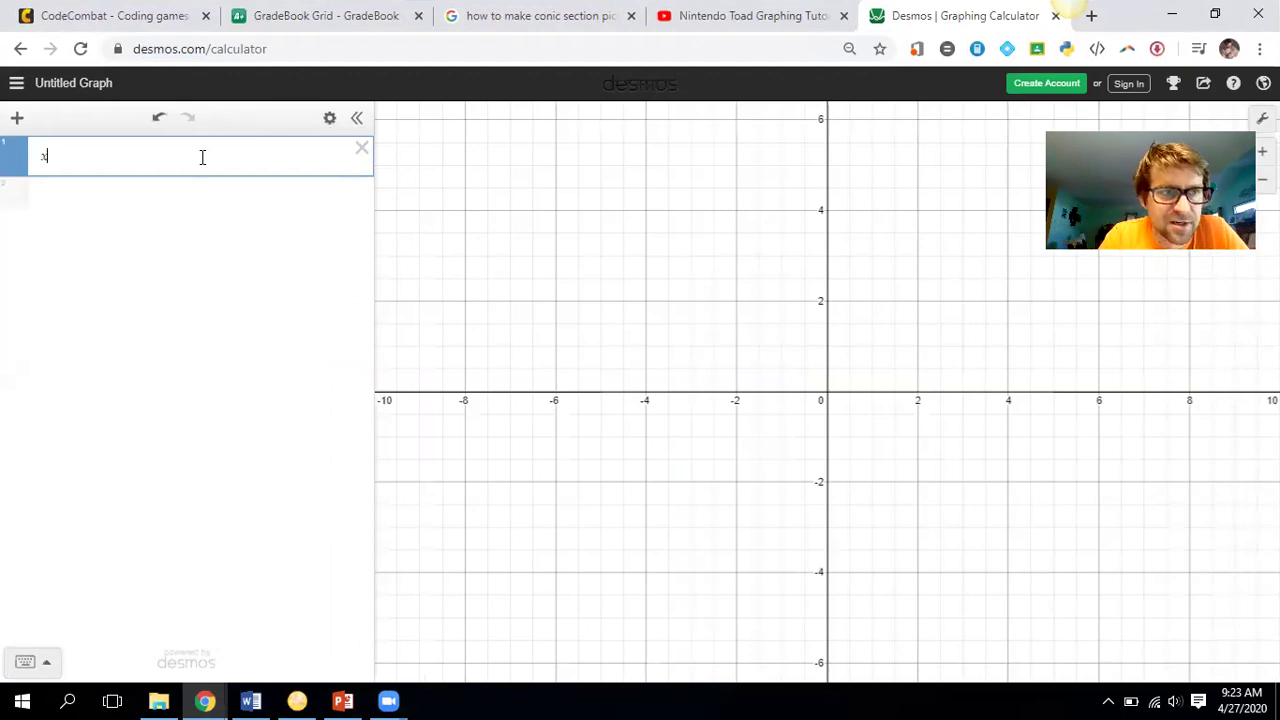
{"action": "type", "text": "^"}
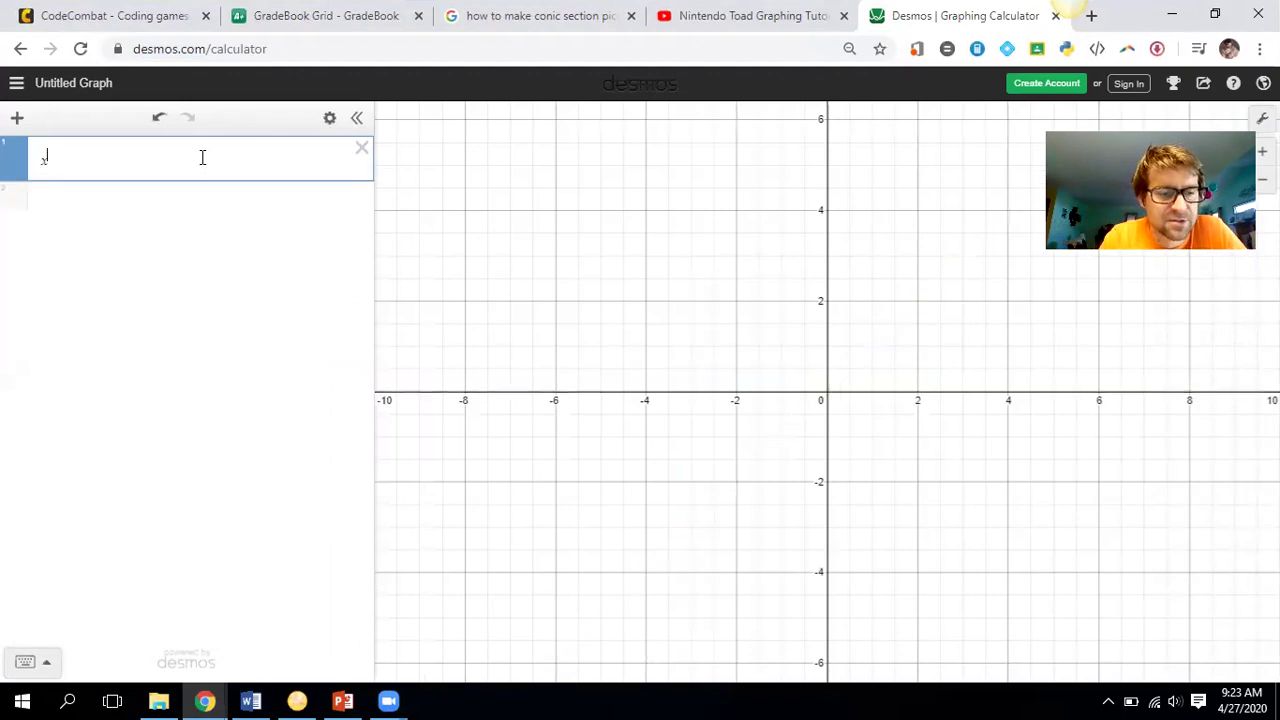
{"action": "type", "text": "2"}
{"action": "type", "text": "^"}
{"action": "key", "text": "BackSpace"}
{"action": "type", "text": "/"}
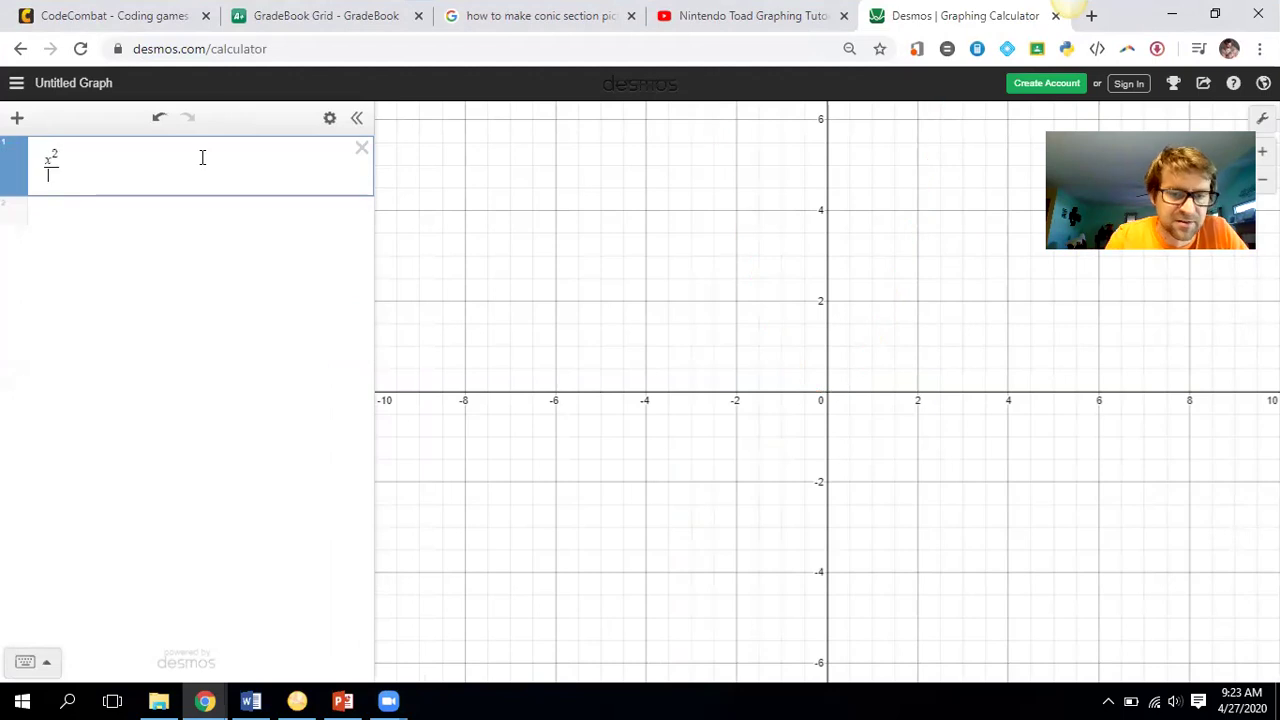
{"action": "type", "text": "100-y"}
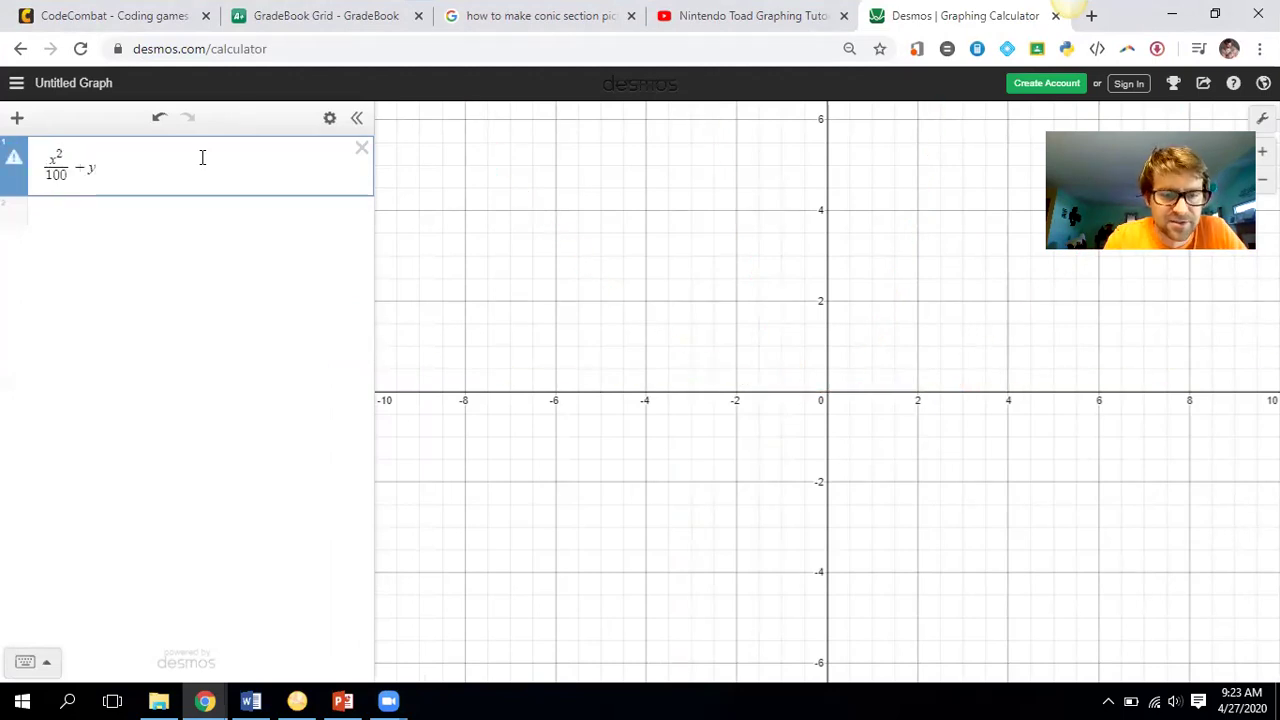
{"action": "type", "text": "^2"}
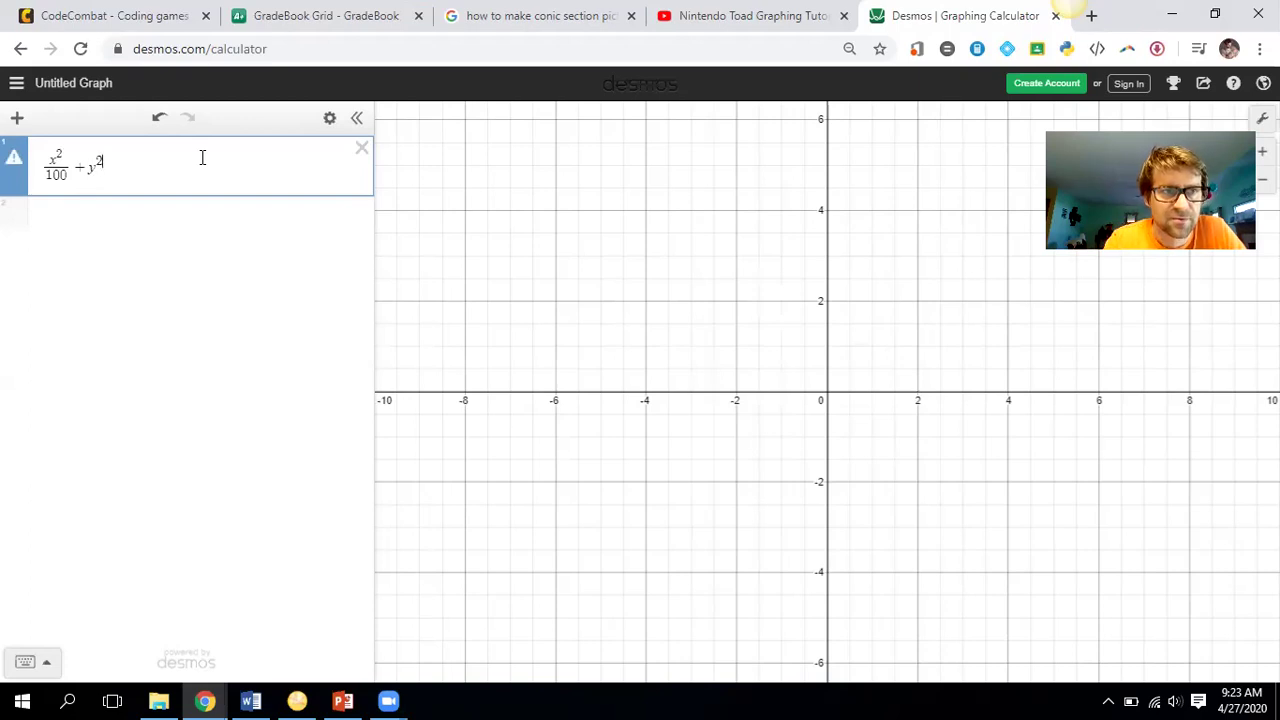
{"action": "key", "text": "Right"}
{"action": "type", "text": "/100"}
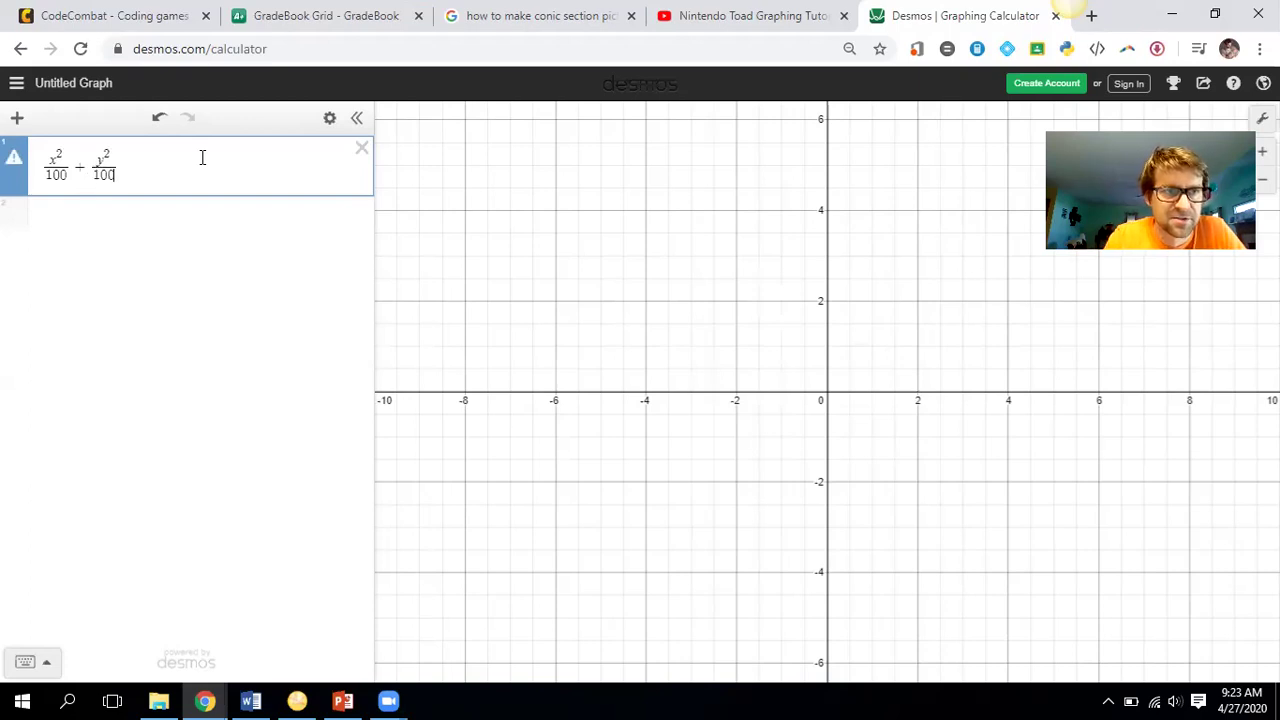
{"action": "type", "text": "+"}
{"action": "key", "text": "BackSpace"}
{"action": "key", "text": "Right"}
{"action": "type", "text": "=1"}
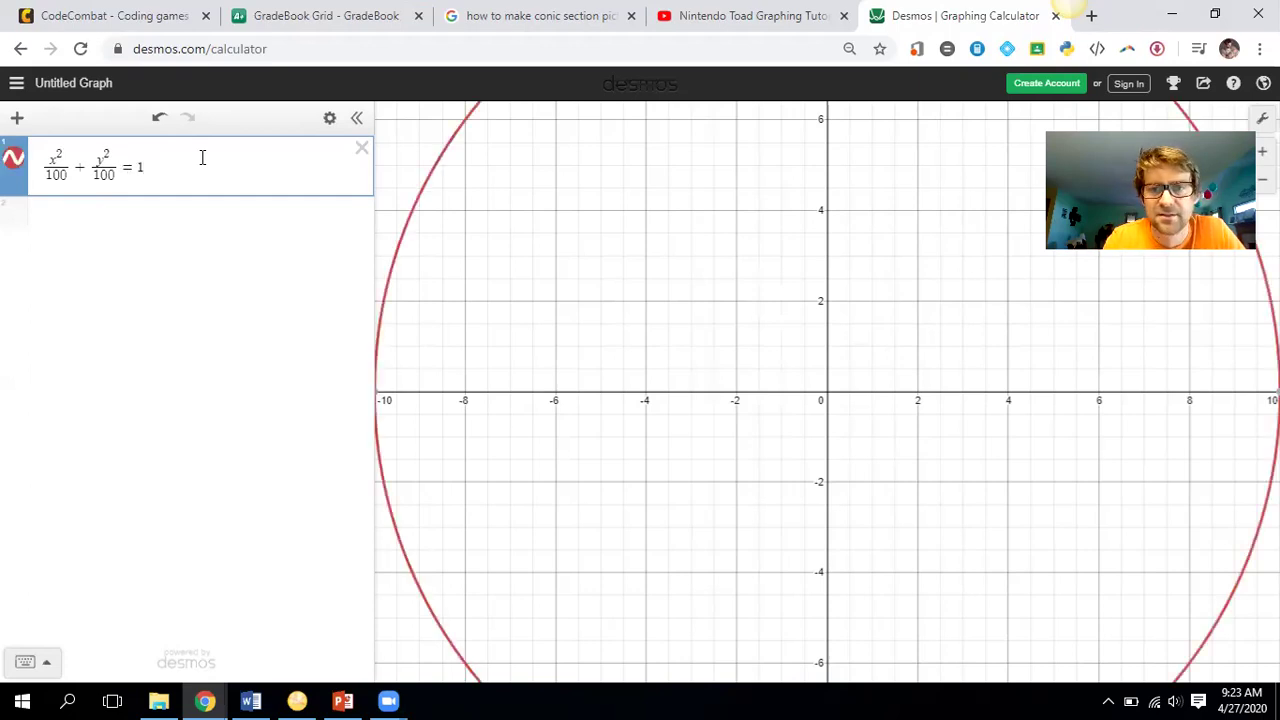
Step: Change the circle's graph color to orange
{"action": "scroll", "coordinate": [838, 393], "scroll_direction": "down", "scroll_amount": 3}
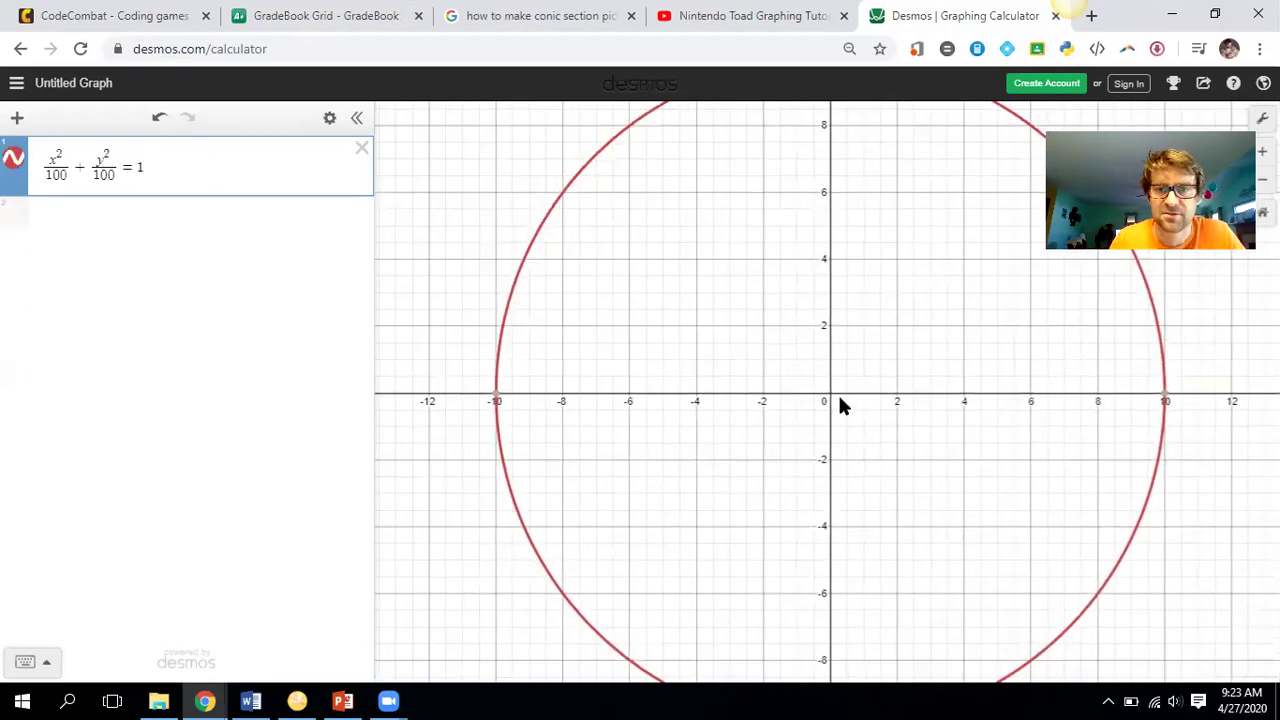
{"action": "key", "text": "ctrl+minus"}
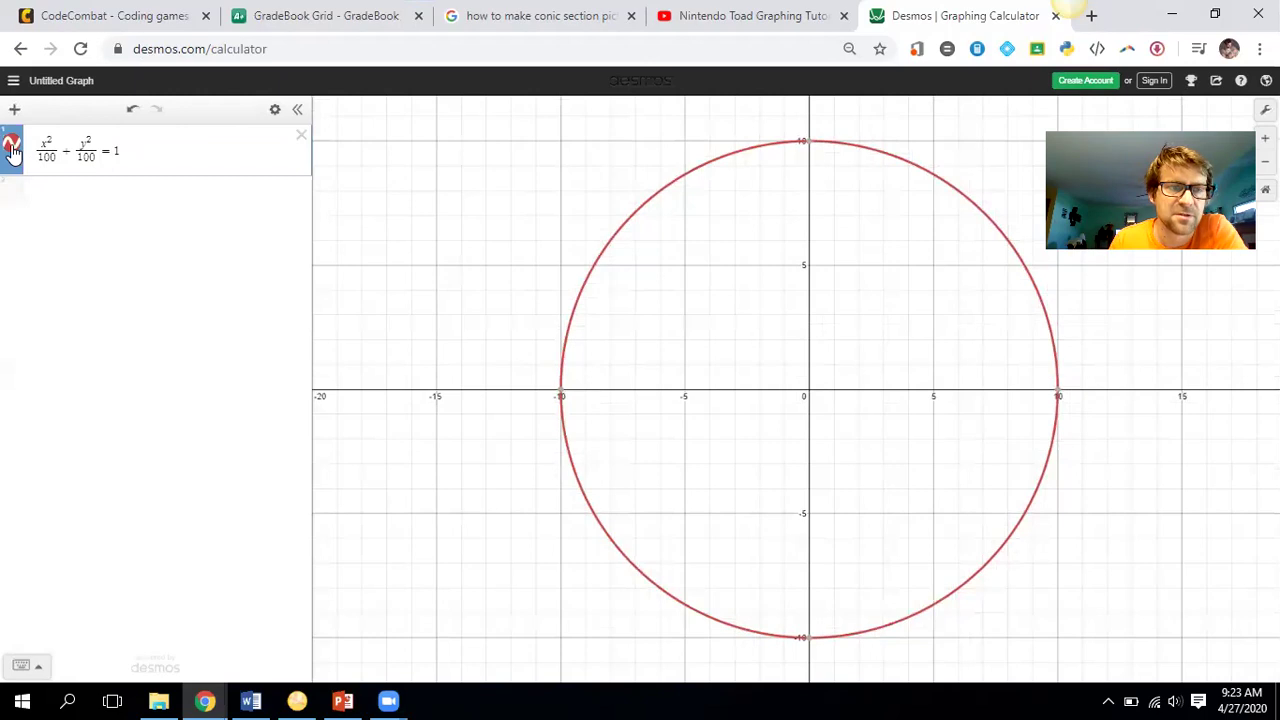
{"action": "left_click", "coordinate": [12, 148]}
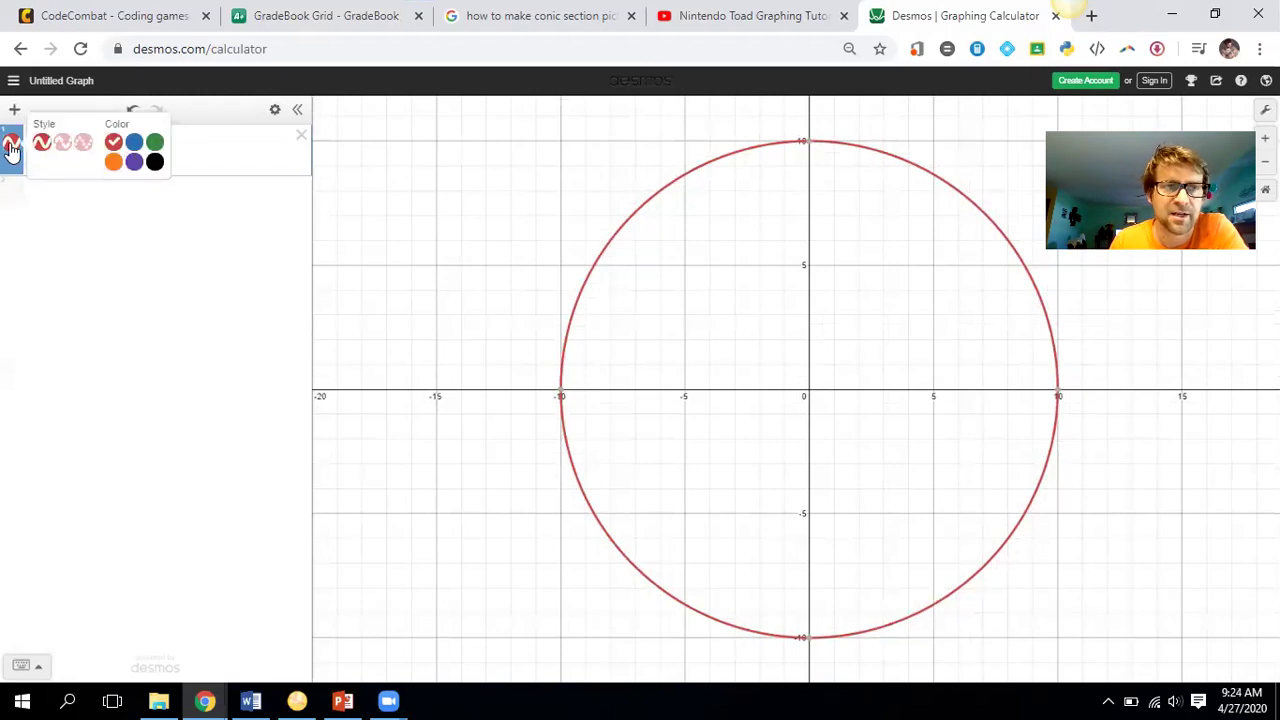
{"action": "left_click", "coordinate": [112, 162]}
{"action": "left_click", "coordinate": [139, 246]}
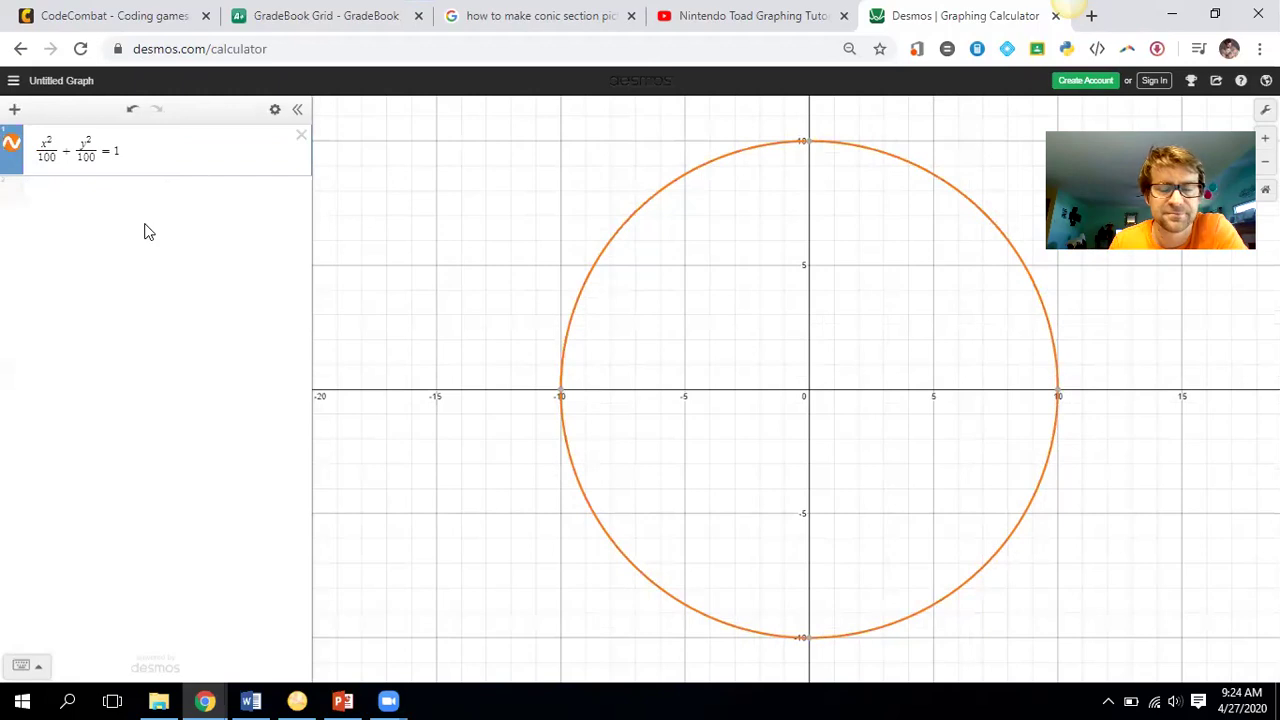
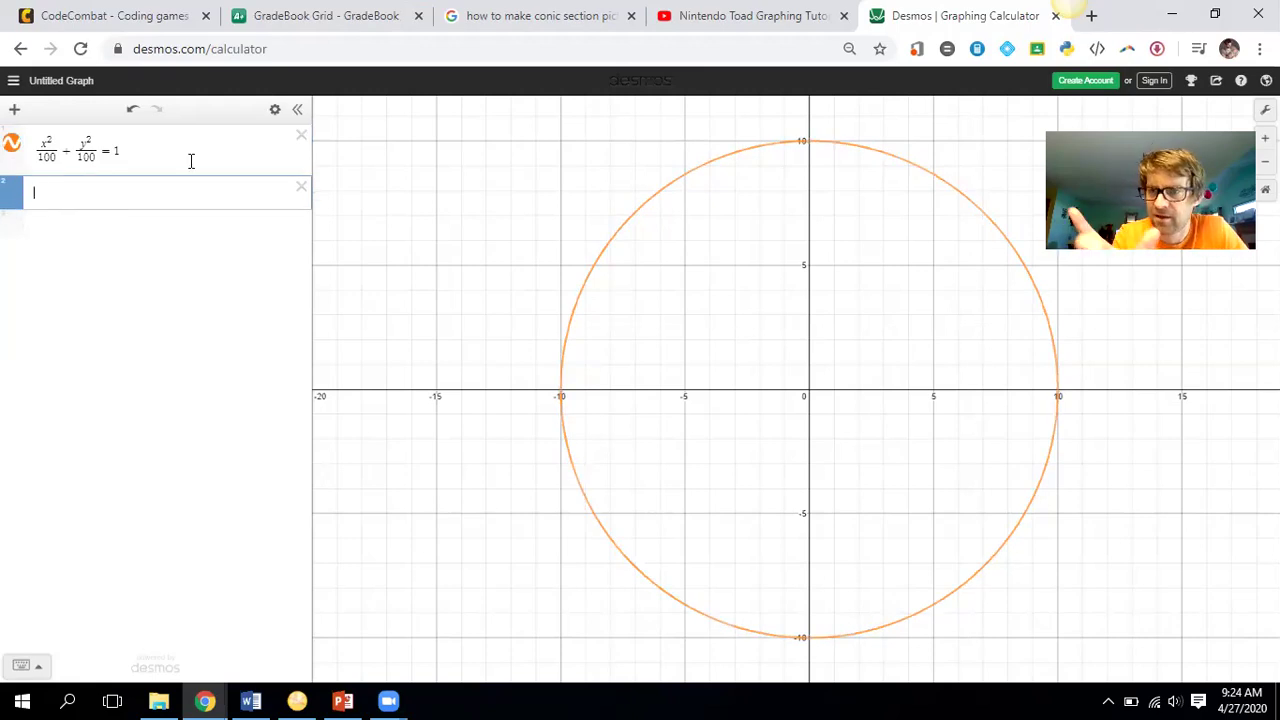
Step: Graph a parabola by entering y = (x - 0)^2 - 5 as the second expression
{"action": "type", "text": "y"}
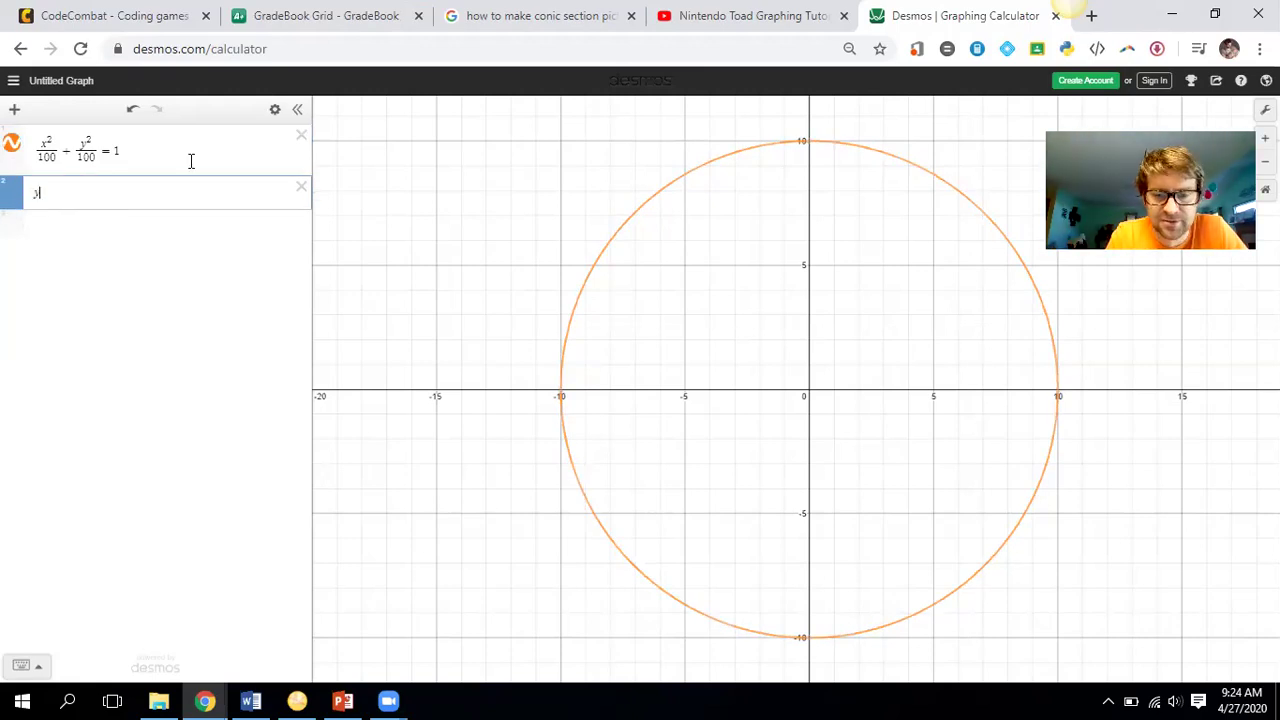
{"action": "type", "text": " = (x "}
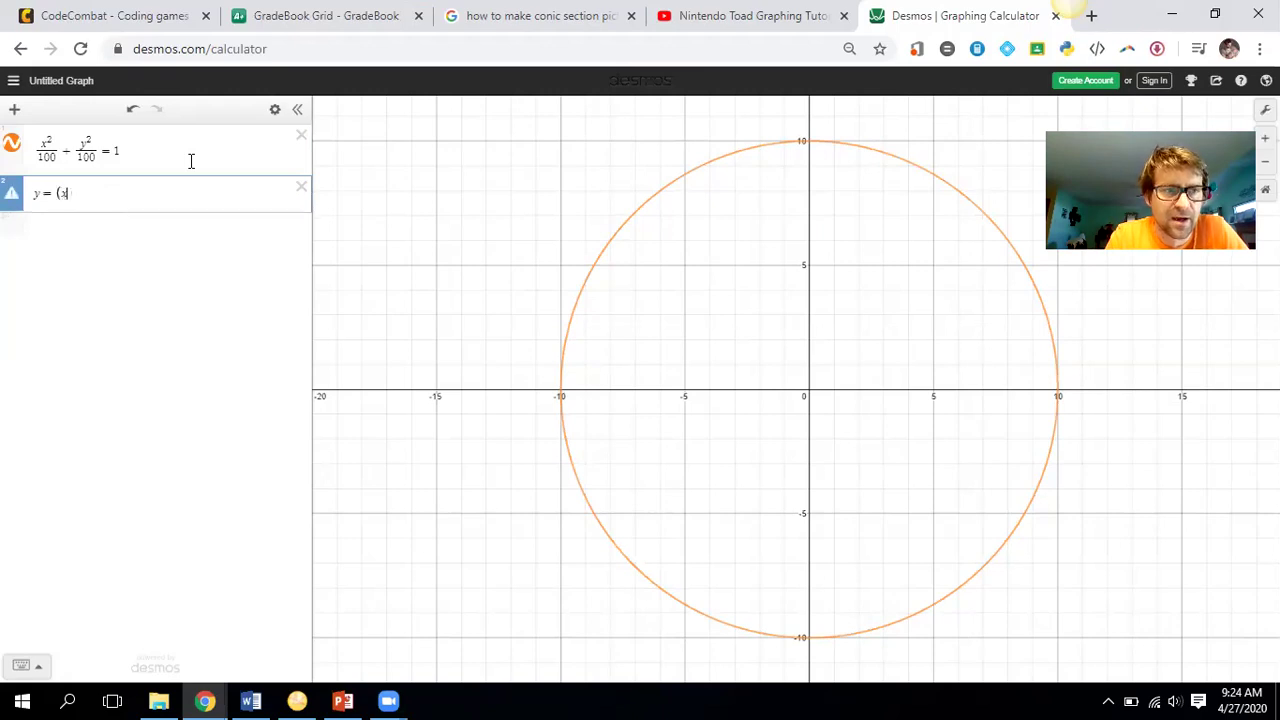
{"action": "type", "text": "- "}
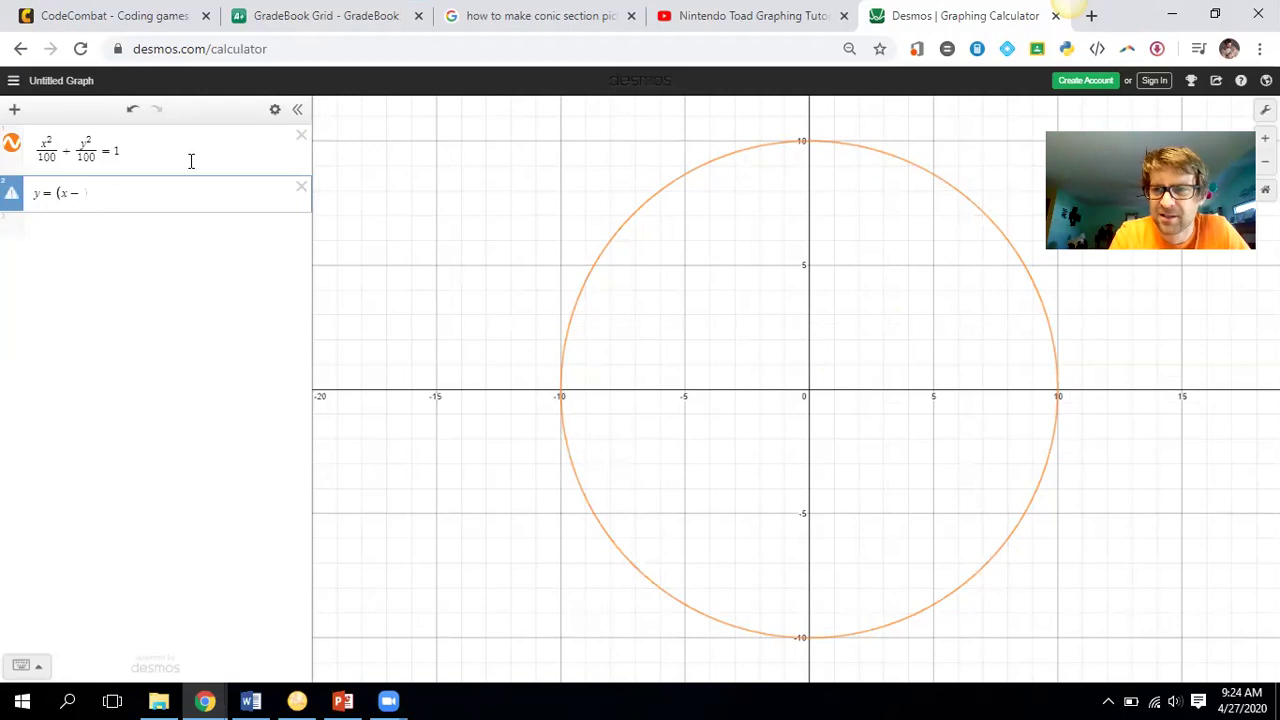
{"action": "type", "text": "0)"}
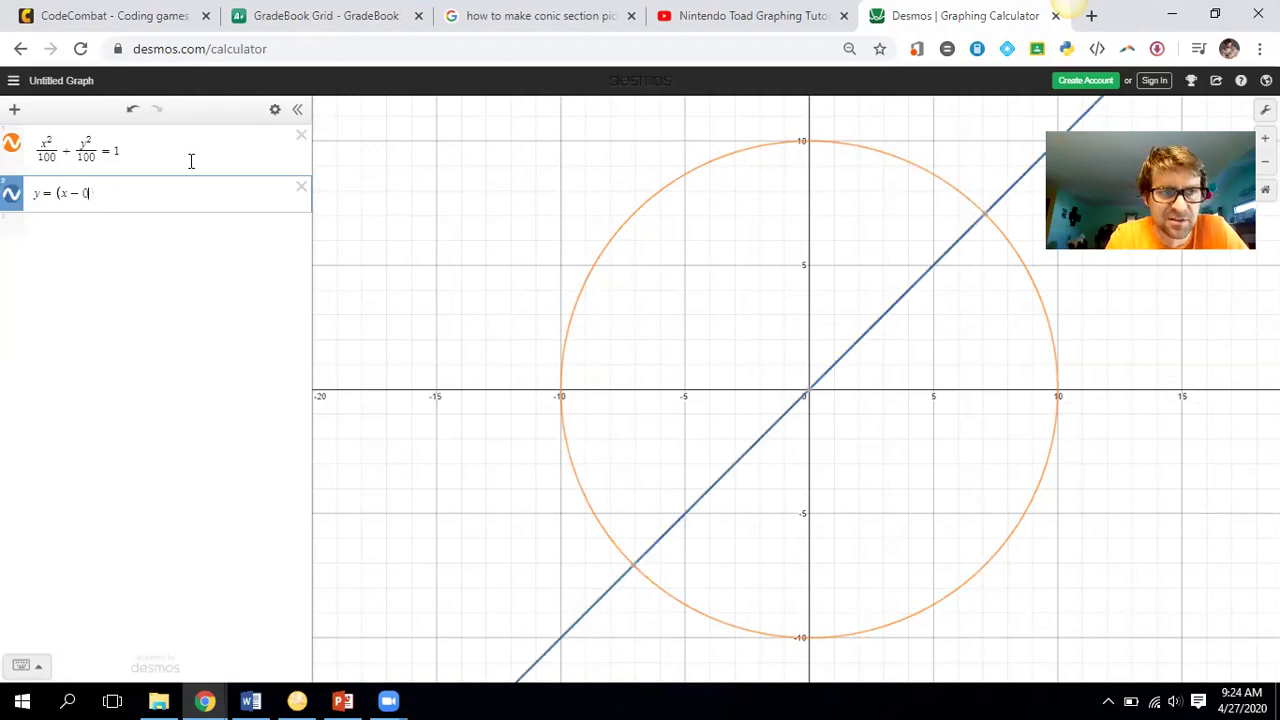
{"action": "type", "text": "^2"}
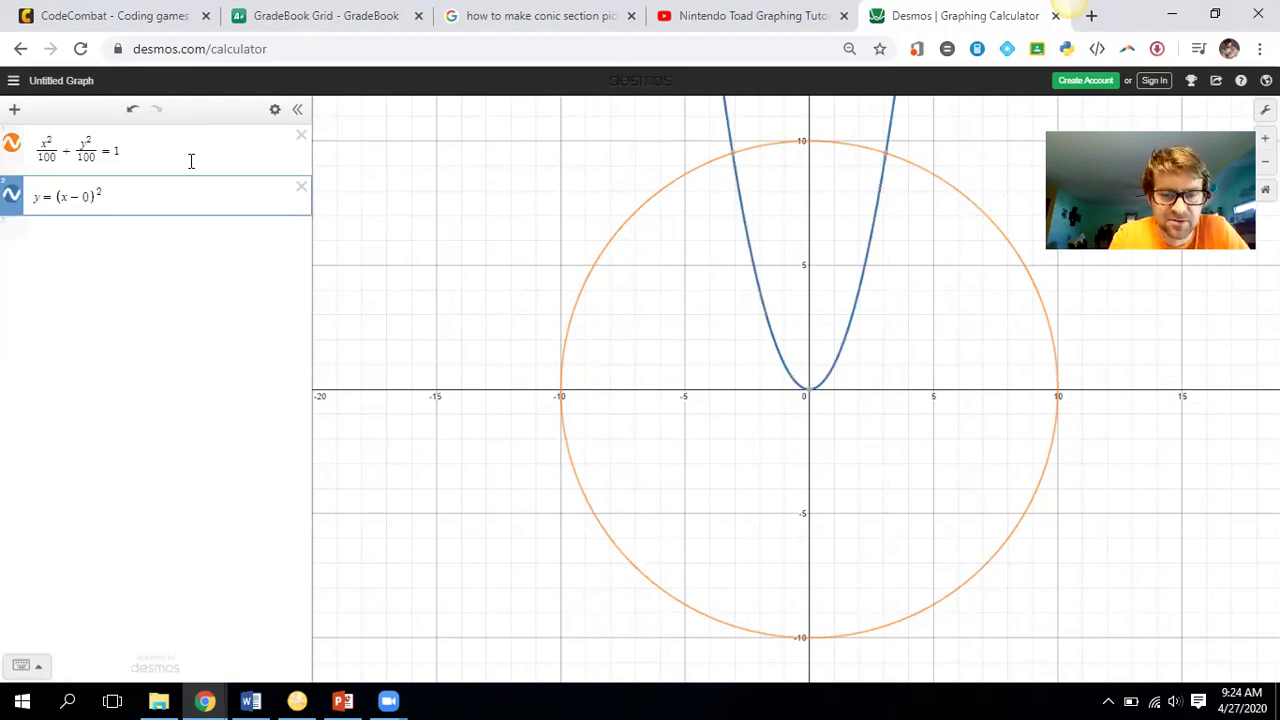
{"action": "key", "text": "Right"}
{"action": "type", "text": "-5"}
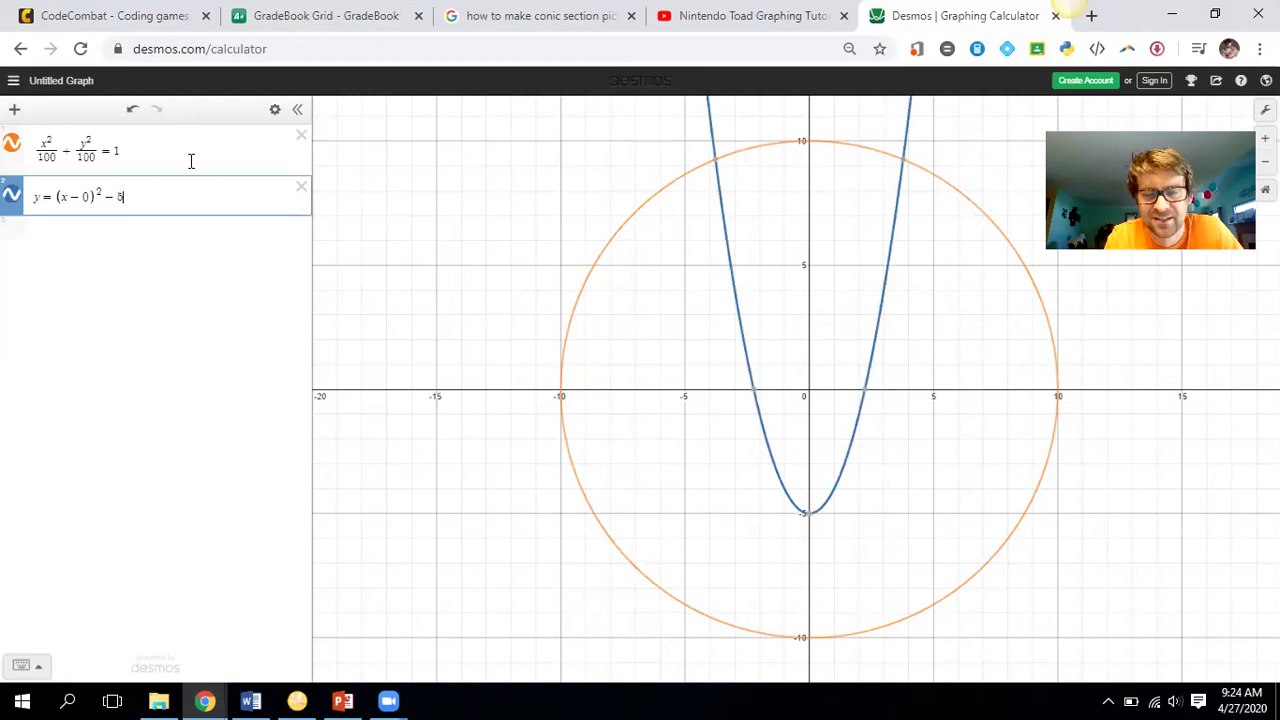
Step: Lower the parabola's vertex by changing its equation to y = (x - 0)^2 - 7
{"action": "key", "text": "BackSpace"}
{"action": "type", "text": "6"}
{"action": "key", "text": "BackSpace"}
{"action": "type", "text": "7"}
{"action": "key", "text": "BackSpace"}
{"action": "type", "text": "8"}
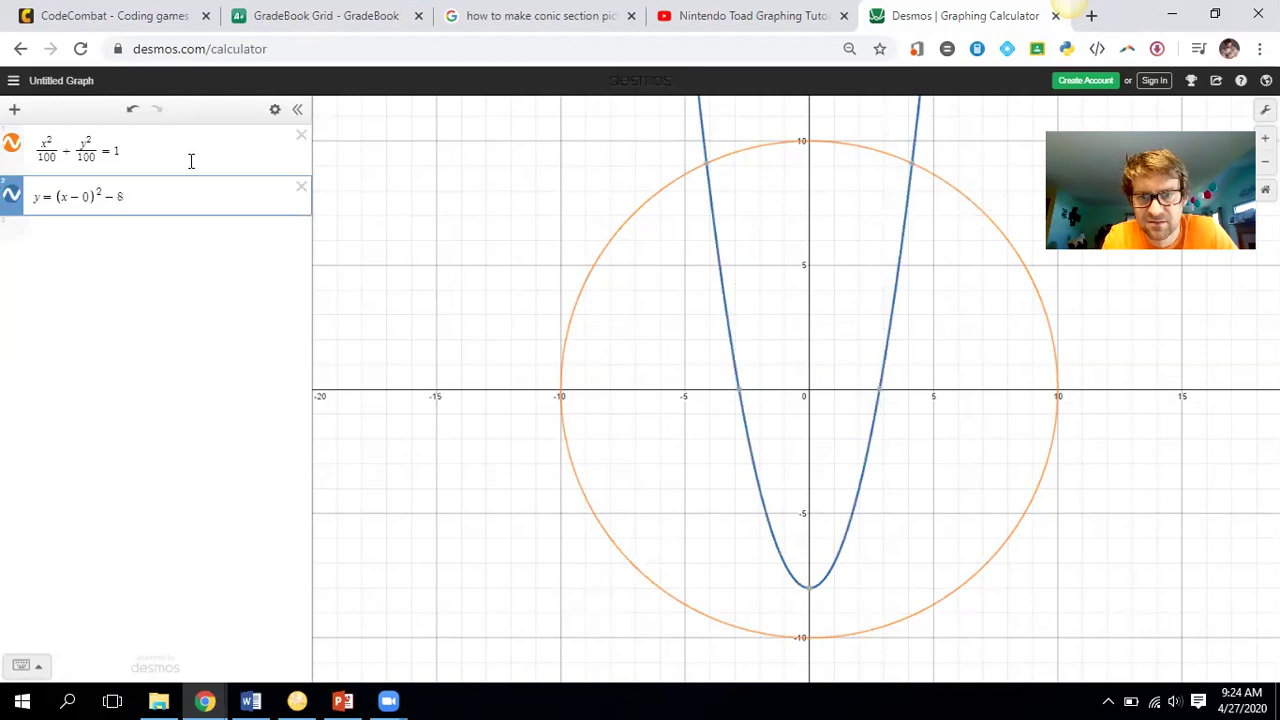
{"action": "key", "text": "BackSpace"}
{"action": "type", "text": "7"}
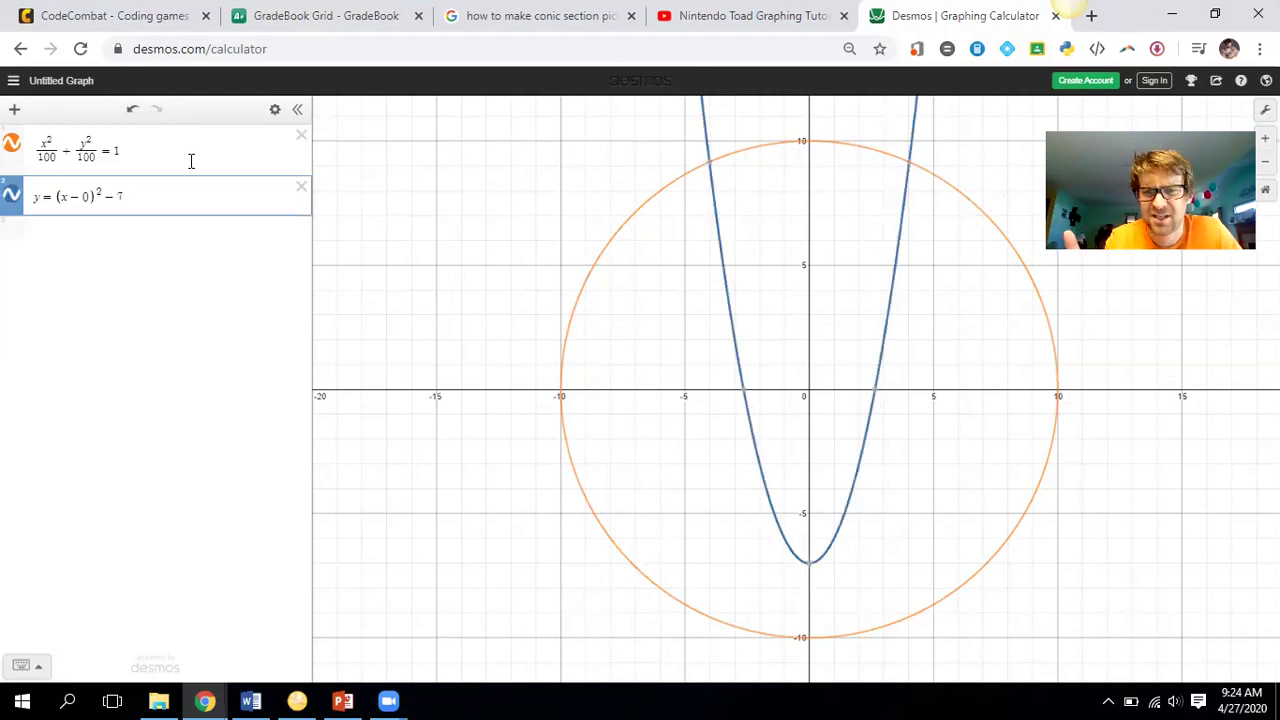
Step: Widen the parabola by putting the coefficient 1/6 in front of (x - 0)^2
{"action": "key", "text": "Left"}
{"action": "key", "text": "Left"}
{"action": "key", "text": "Left"}
{"action": "key", "text": "Left"}
{"action": "key", "text": "Left"}
{"action": "key", "text": "Left"}
{"action": "key", "text": "Left"}
{"action": "key", "text": "Left"}
{"action": "key", "text": "Left"}
{"action": "key", "text": "Left"}
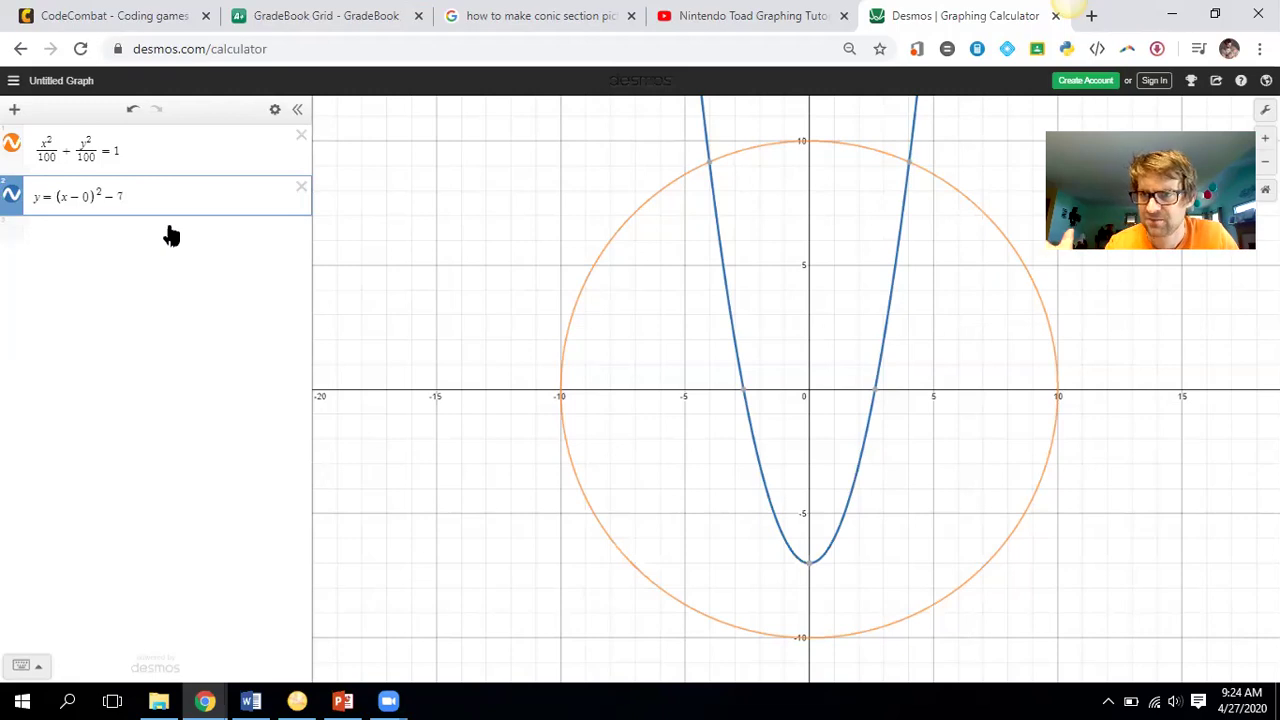
{"action": "type", "text": "1/4"}
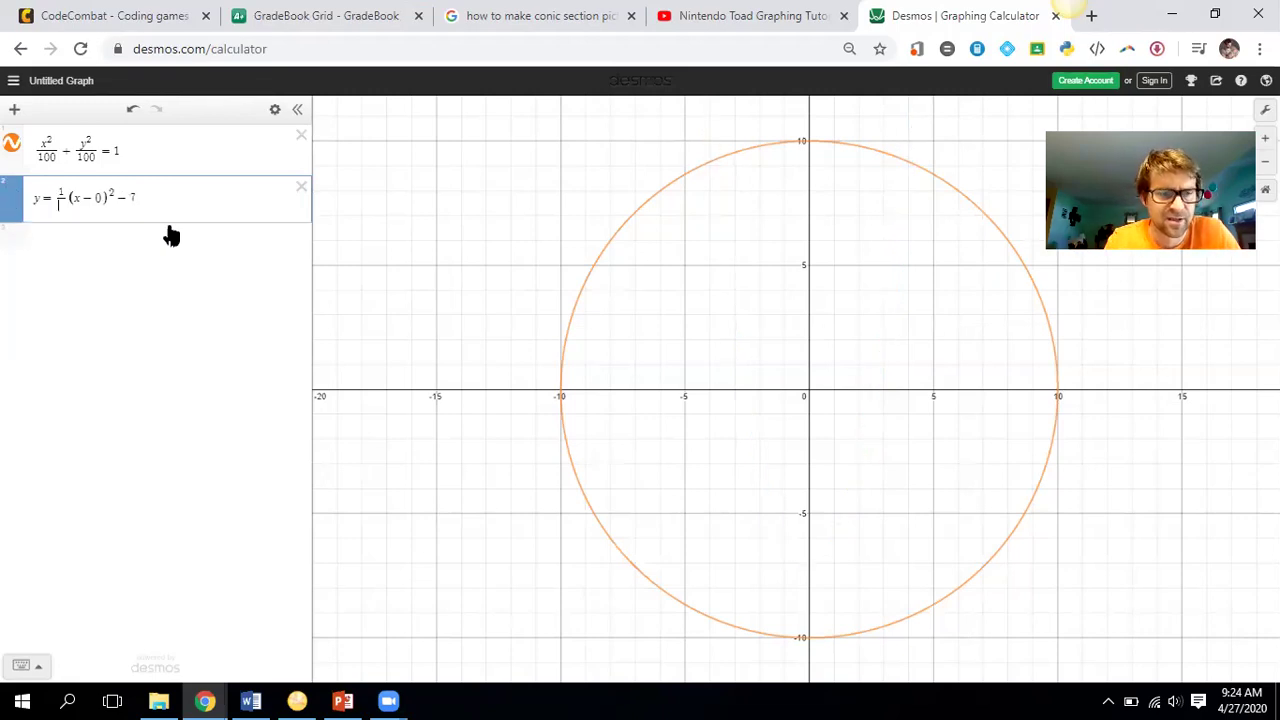
{"action": "key", "text": "BackSpace"}
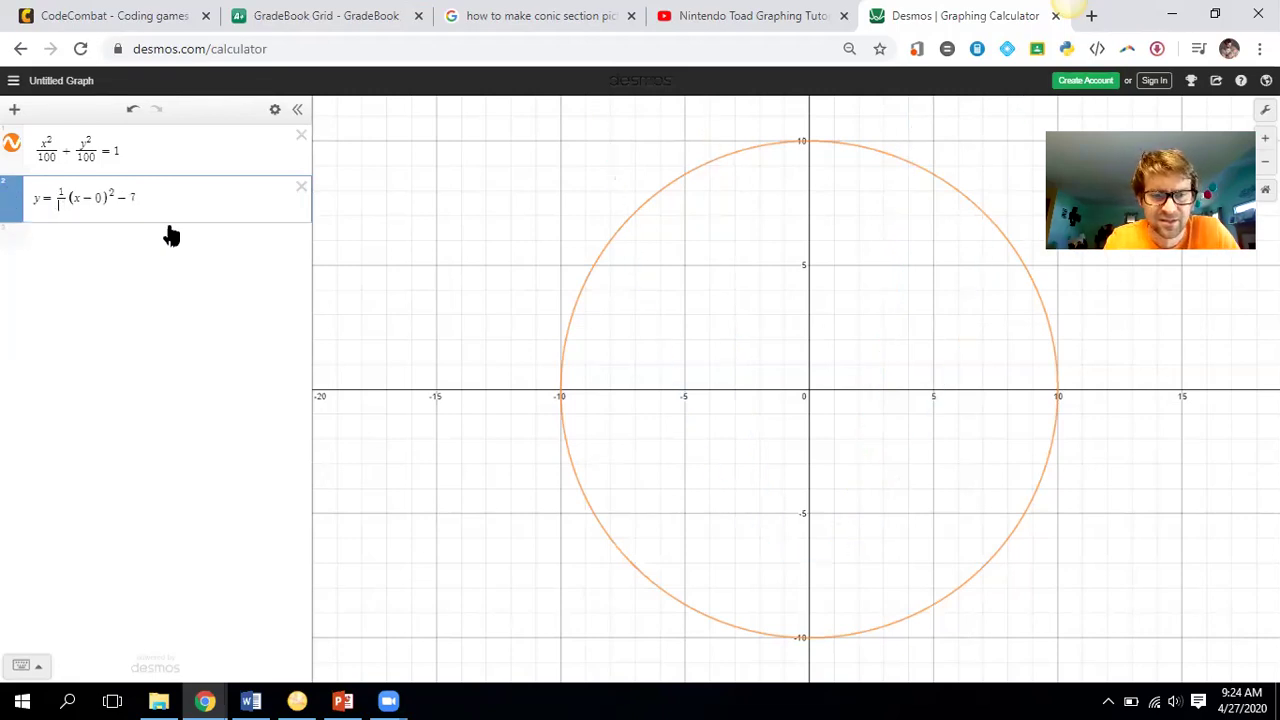
{"action": "type", "text": "5"}
{"action": "key", "text": "BackSpace"}
{"action": "type", "text": "6"}
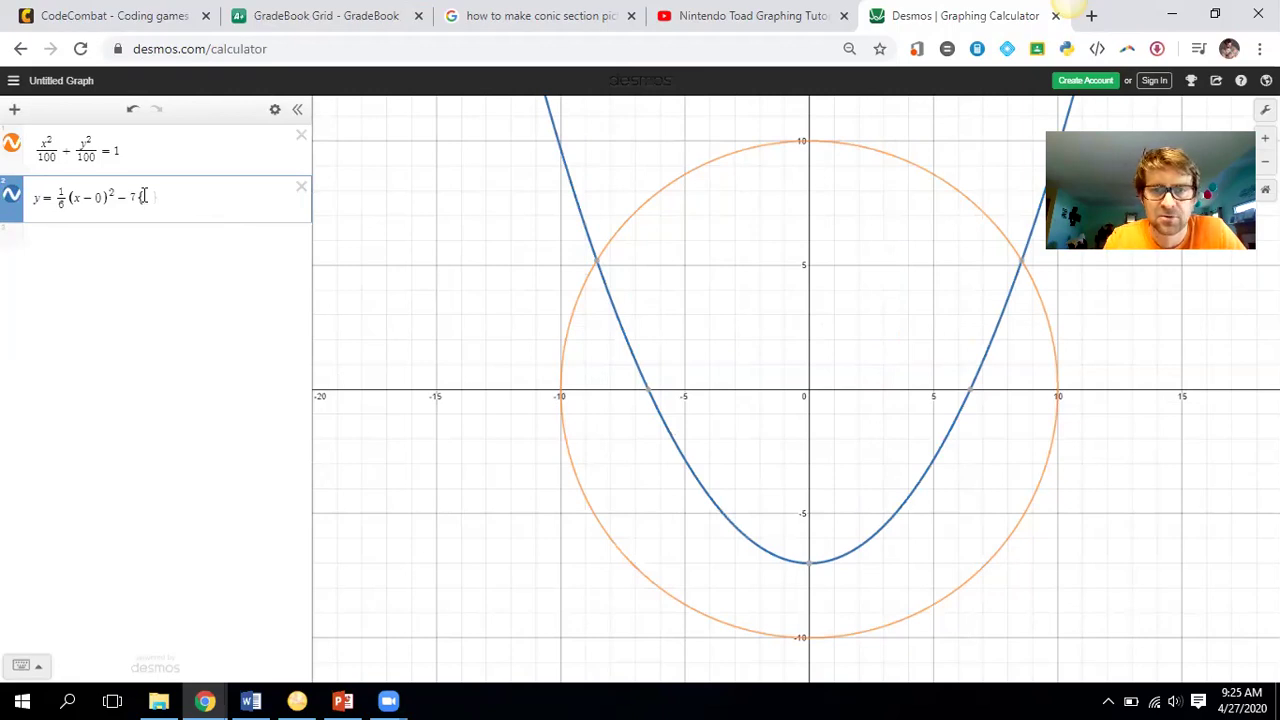
Step: Restrict the parabola to {y < -2} so it forms a smile, and start a new expression below it
{"action": "type", "text": "x<"}
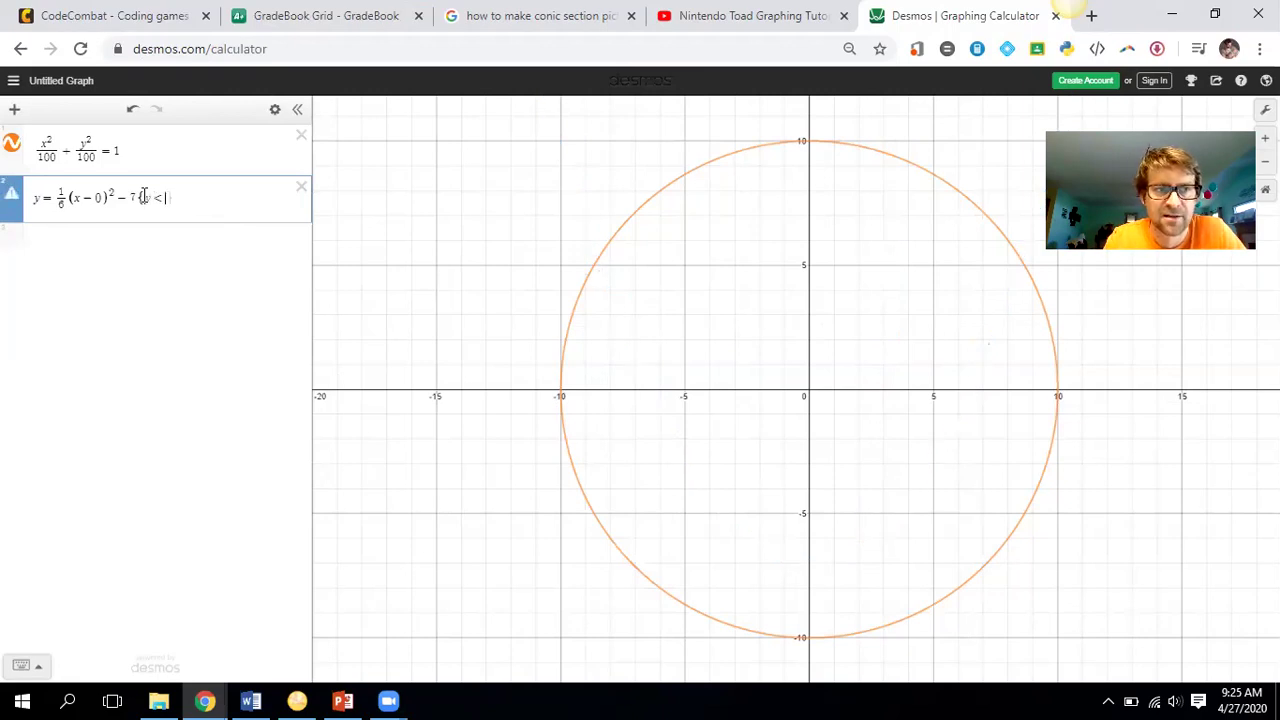
{"action": "type", "text": "-1"}
{"action": "key", "text": "BackSpace"}
{"action": "key", "text": "BackSpace"}
{"action": "type", "text": "7"}
{"action": "key", "text": "BackSpace"}
{"action": "type", "text": "-1"}
{"action": "key", "text": "BackSpace"}
{"action": "type", "text": "2\\"}
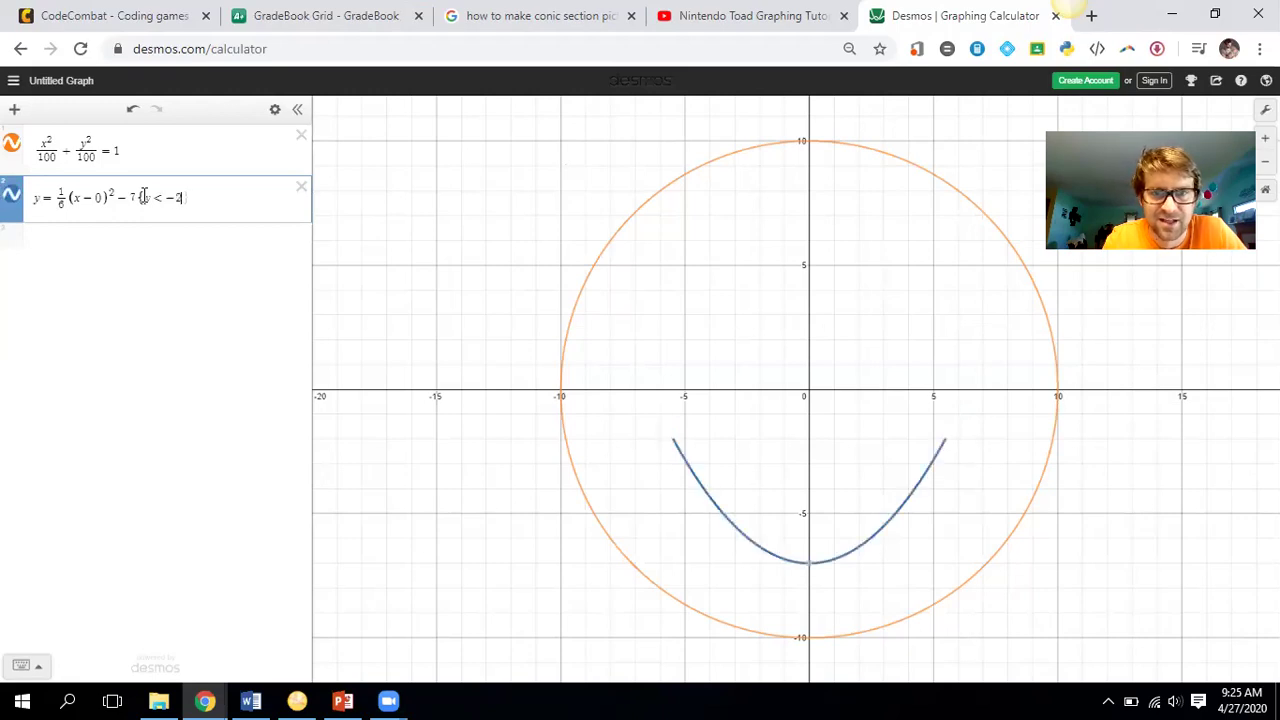
{"action": "type", "text": "}"}
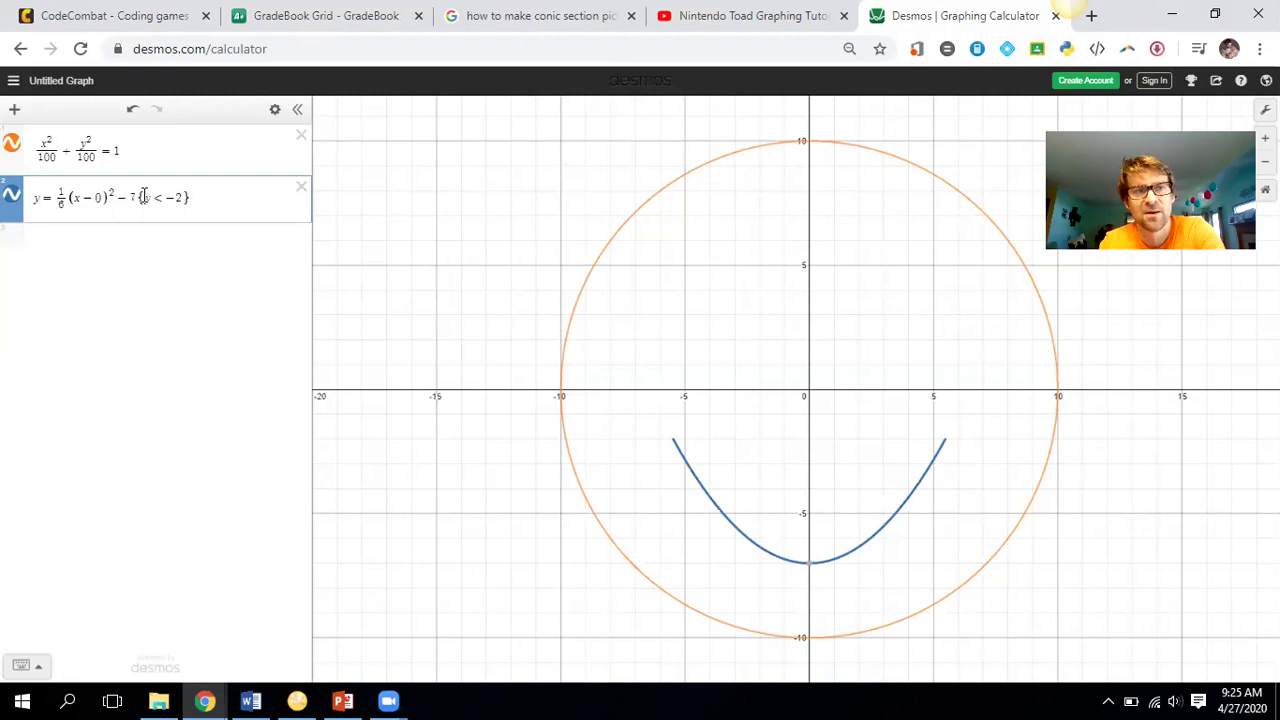
{"action": "key", "text": "Return"}
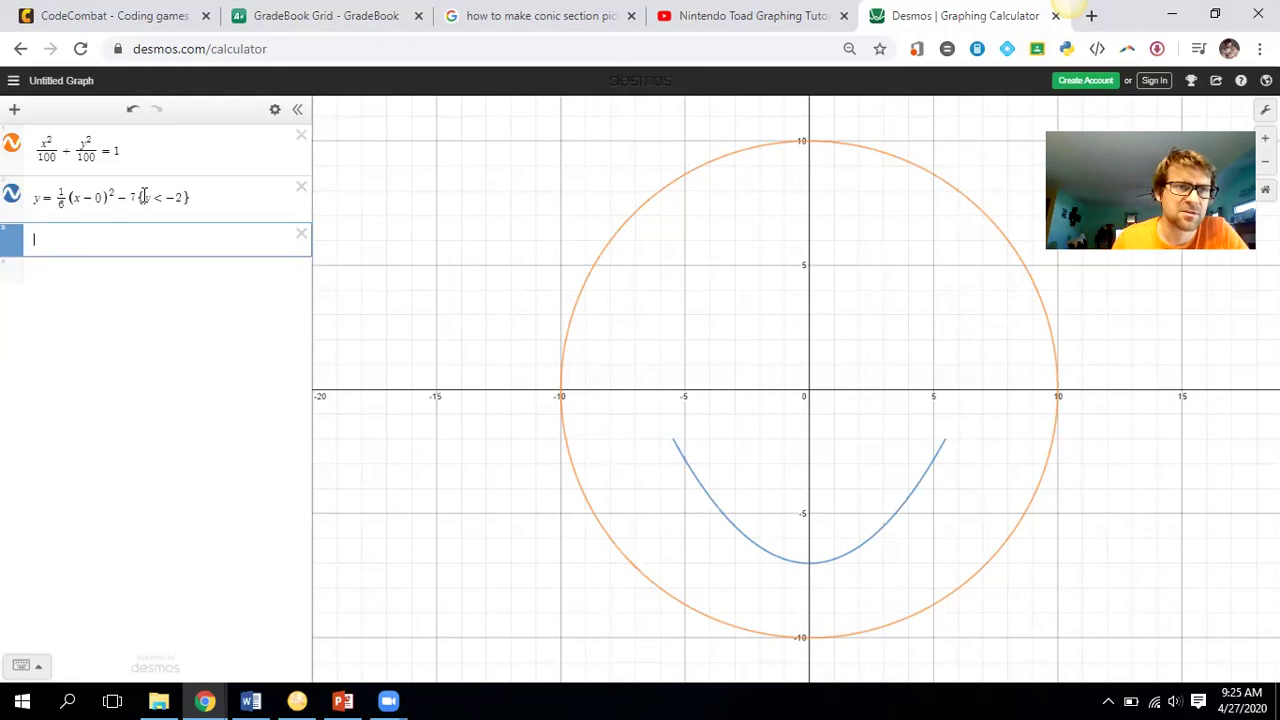
Step: Copy the large circle's equation x^2/100 + y^2/100 = 1 into the third expression
{"action": "left_click_drag", "start_coordinate": [121, 151], "coordinate": [38, 150]}
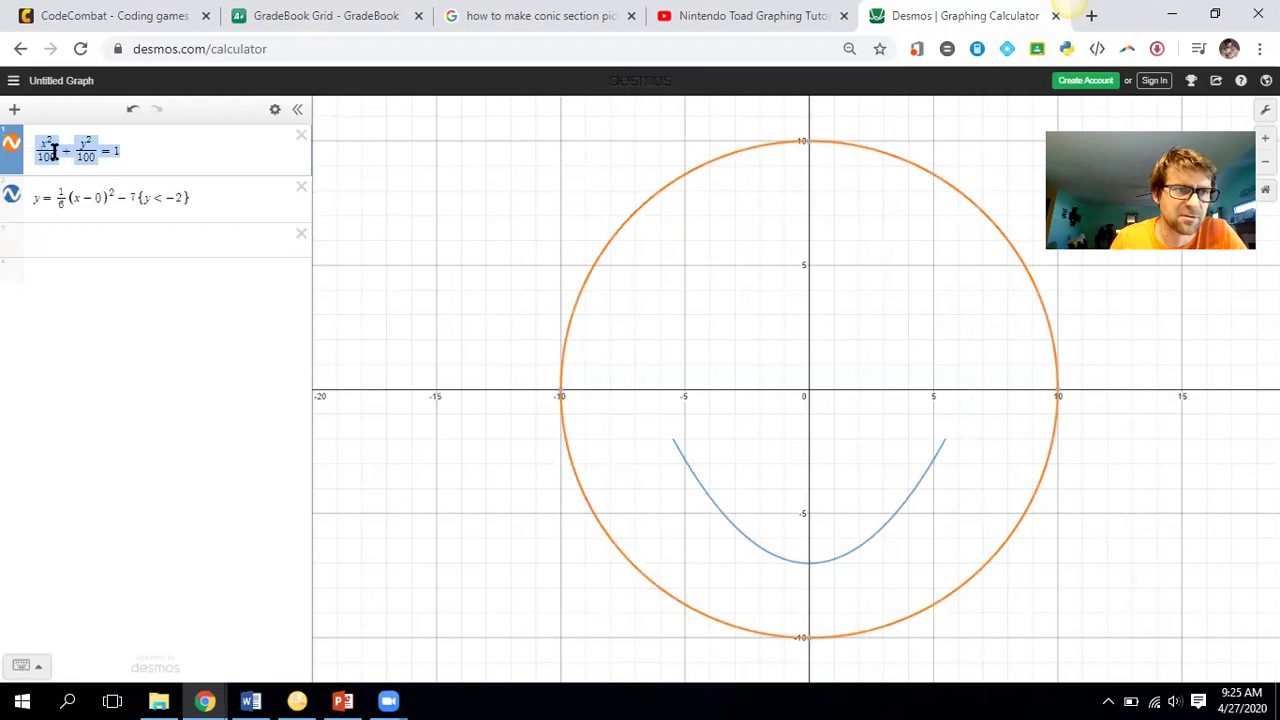
{"action": "left_click", "coordinate": [61, 257]}
{"action": "type", "text": "x²/100 + y²/100 = 1"}
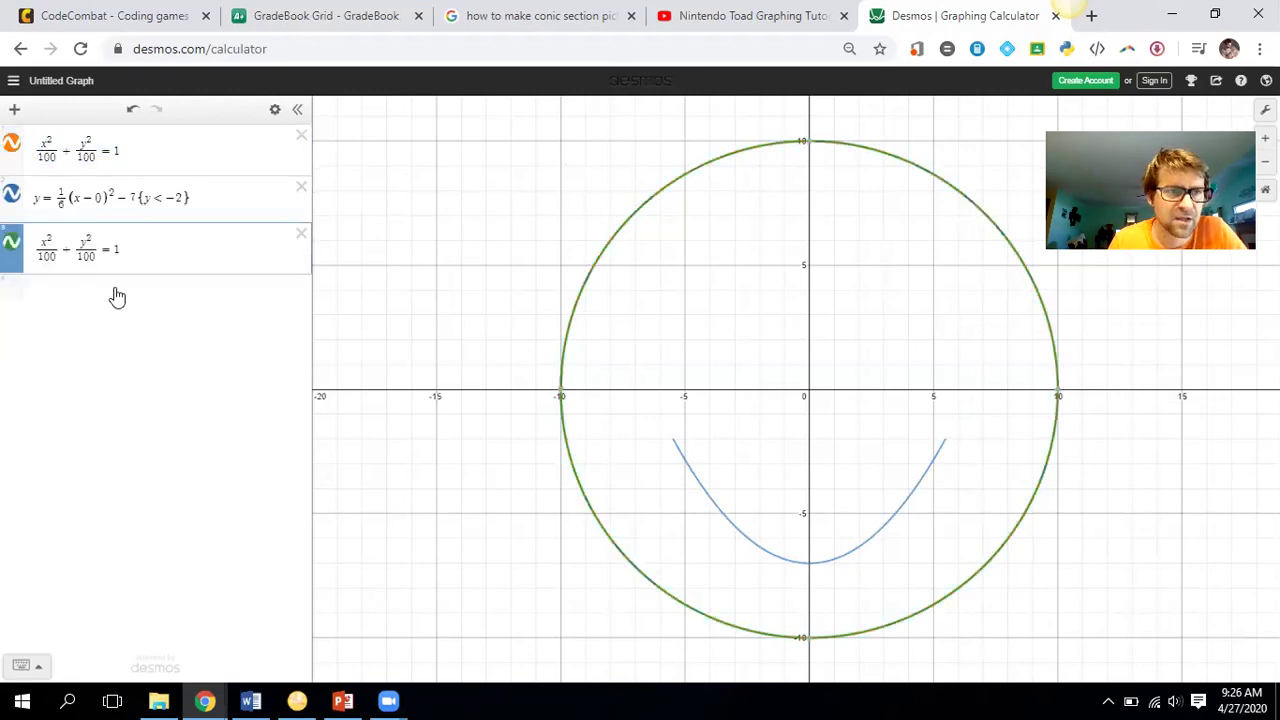
Step: Set both denominators in the copied circle's equation to 25
{"action": "double_click", "coordinate": [51, 258]}
{"action": "left_click", "coordinate": [52, 261]}
{"action": "left_click_drag", "start_coordinate": [54, 259], "coordinate": [40, 254]}
{"action": "type", "text": "25"}
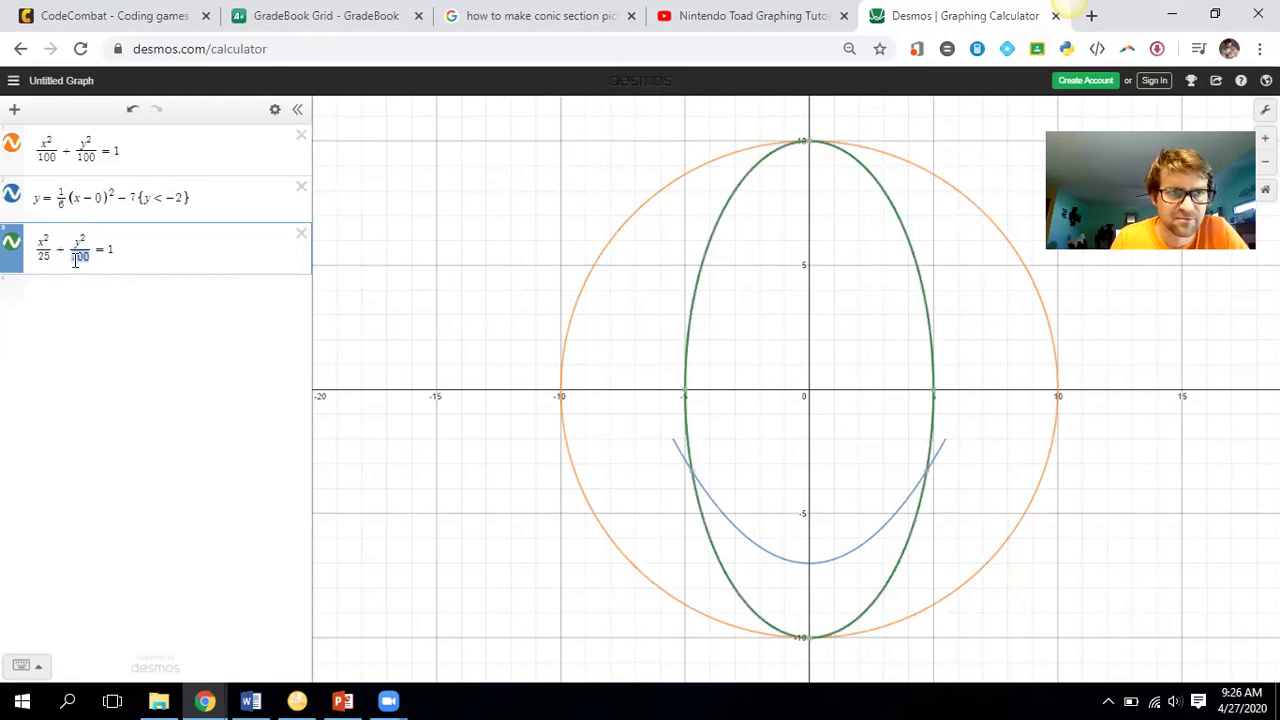
{"action": "left_click_drag", "start_coordinate": [88, 259], "coordinate": [75, 262]}
{"action": "type", "text": "25"}
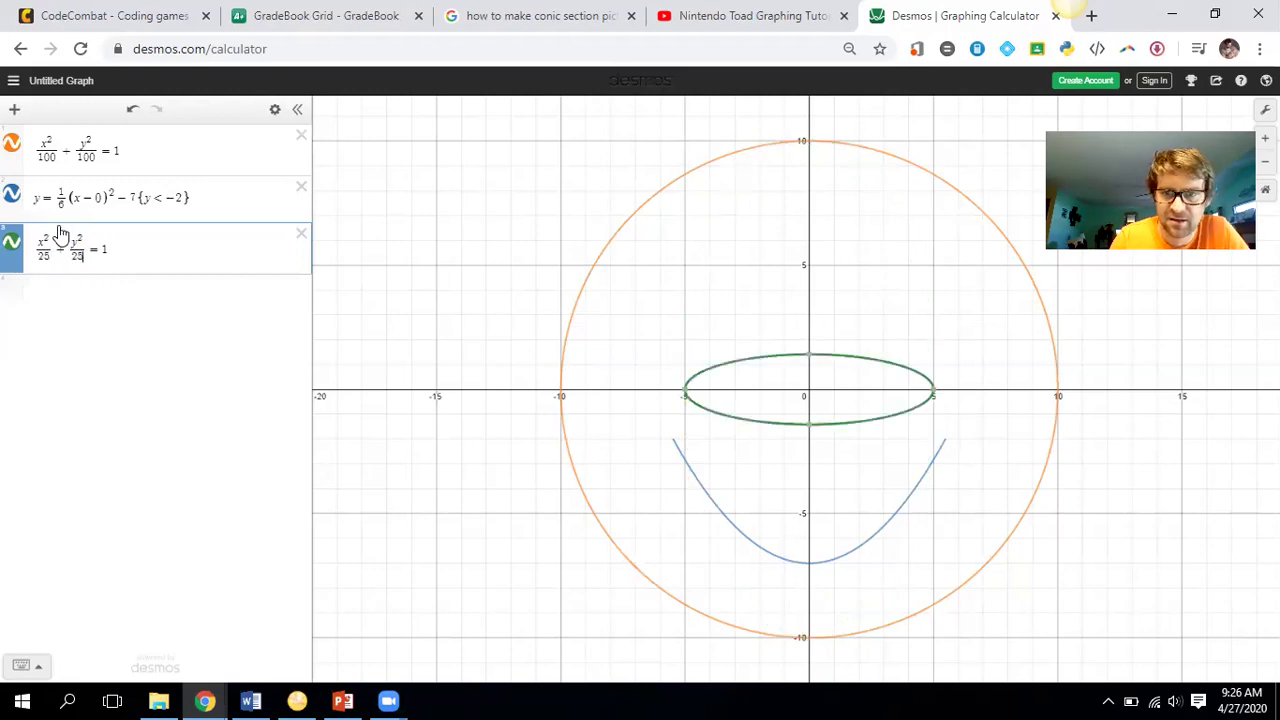
Step: Shrink the third expression to a small circle by setting both denominators to 4
{"action": "left_click_drag", "start_coordinate": [51, 258], "coordinate": [38, 258]}
{"action": "left_click", "coordinate": [43, 258]}
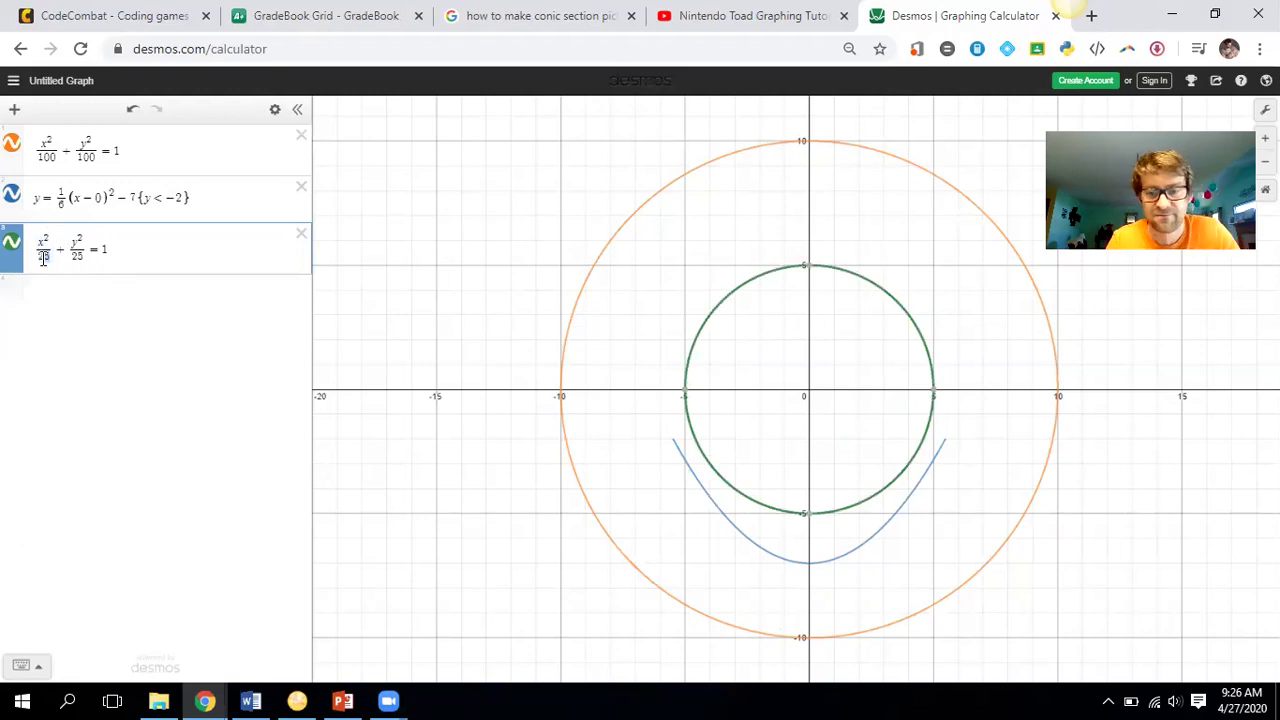
{"action": "double_click", "coordinate": [43, 258]}
{"action": "type", "text": "4"}
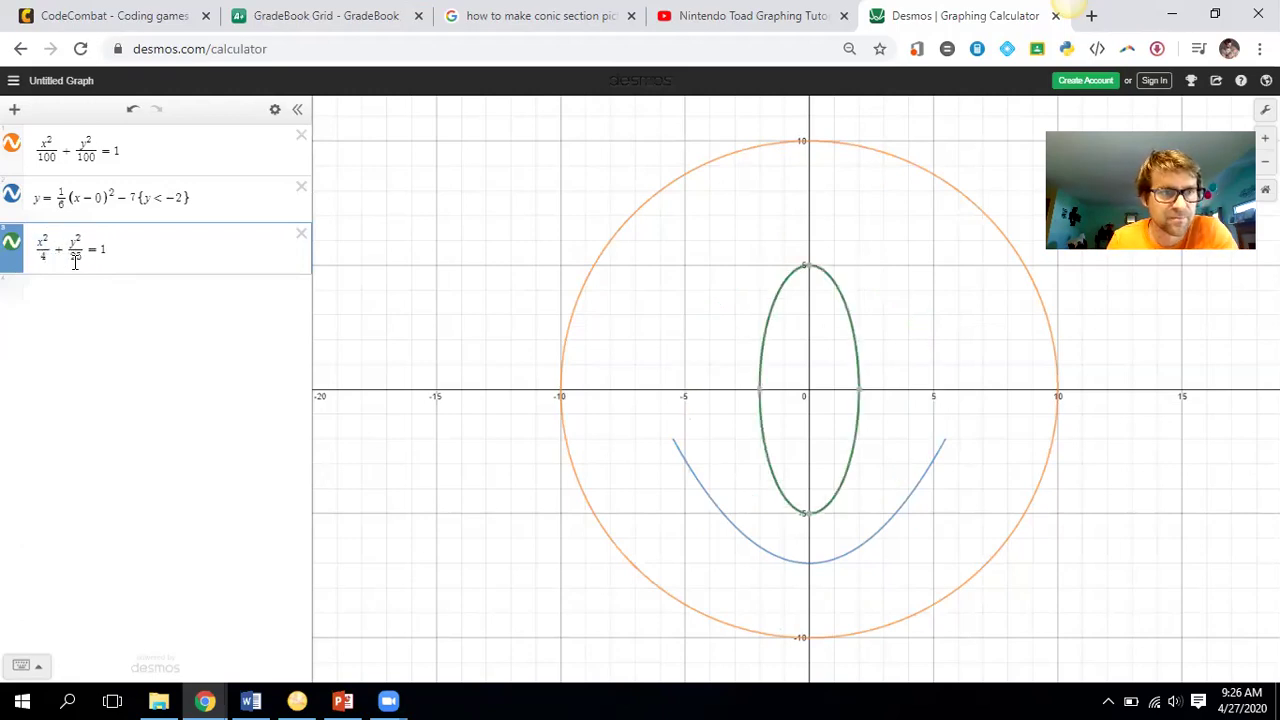
{"action": "right_click", "coordinate": [72, 262]}
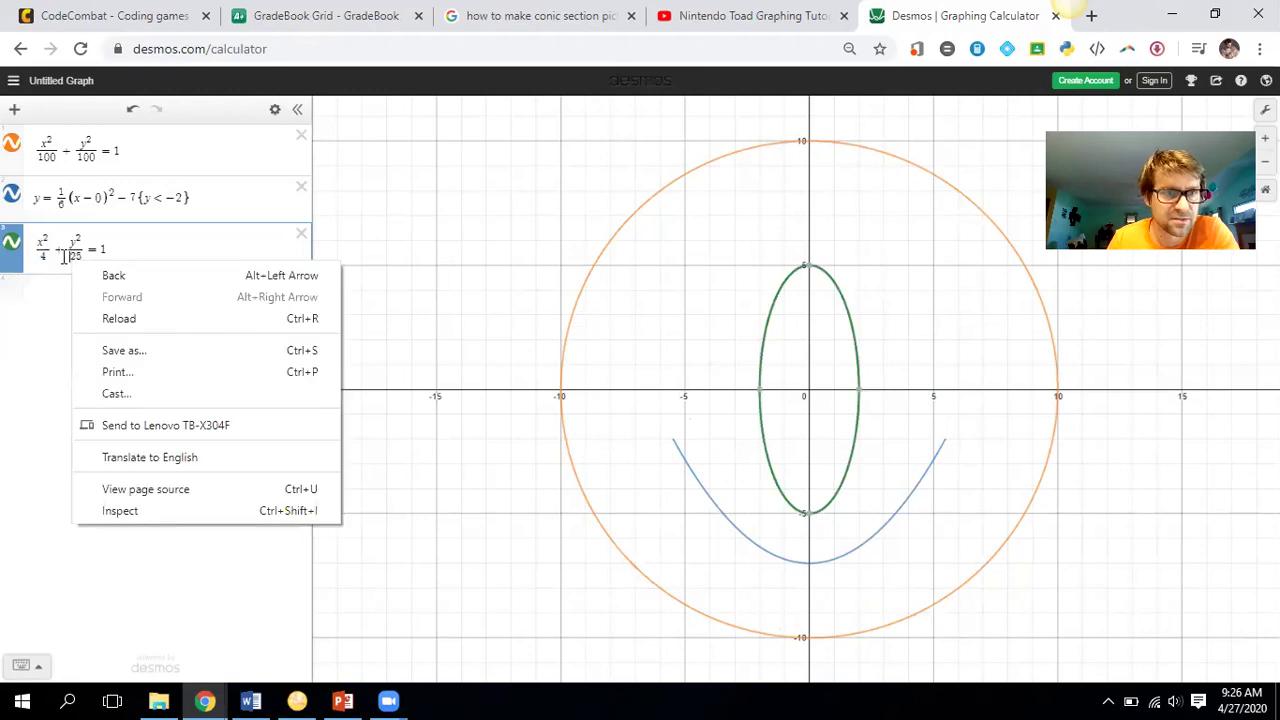
{"action": "left_click", "coordinate": [76, 258]}
{"action": "double_click", "coordinate": [76, 258]}
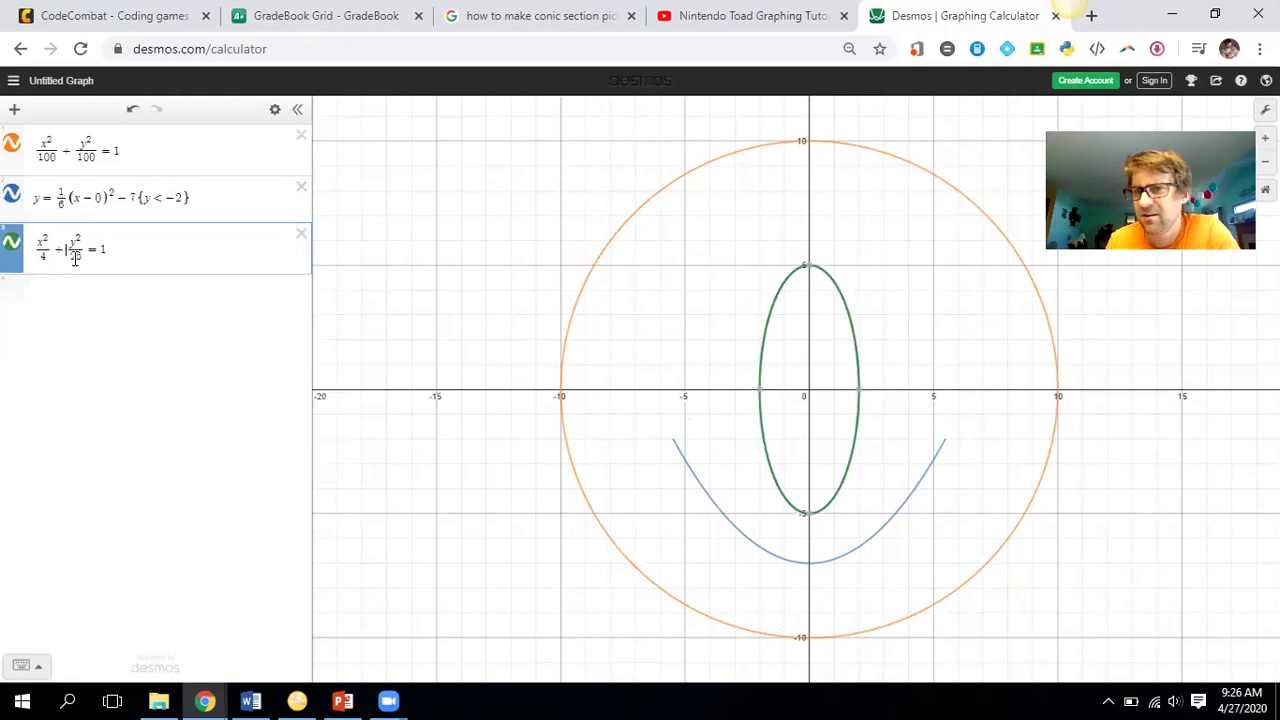
{"action": "double_click", "coordinate": [74, 258]}
{"action": "type", "text": "4"}
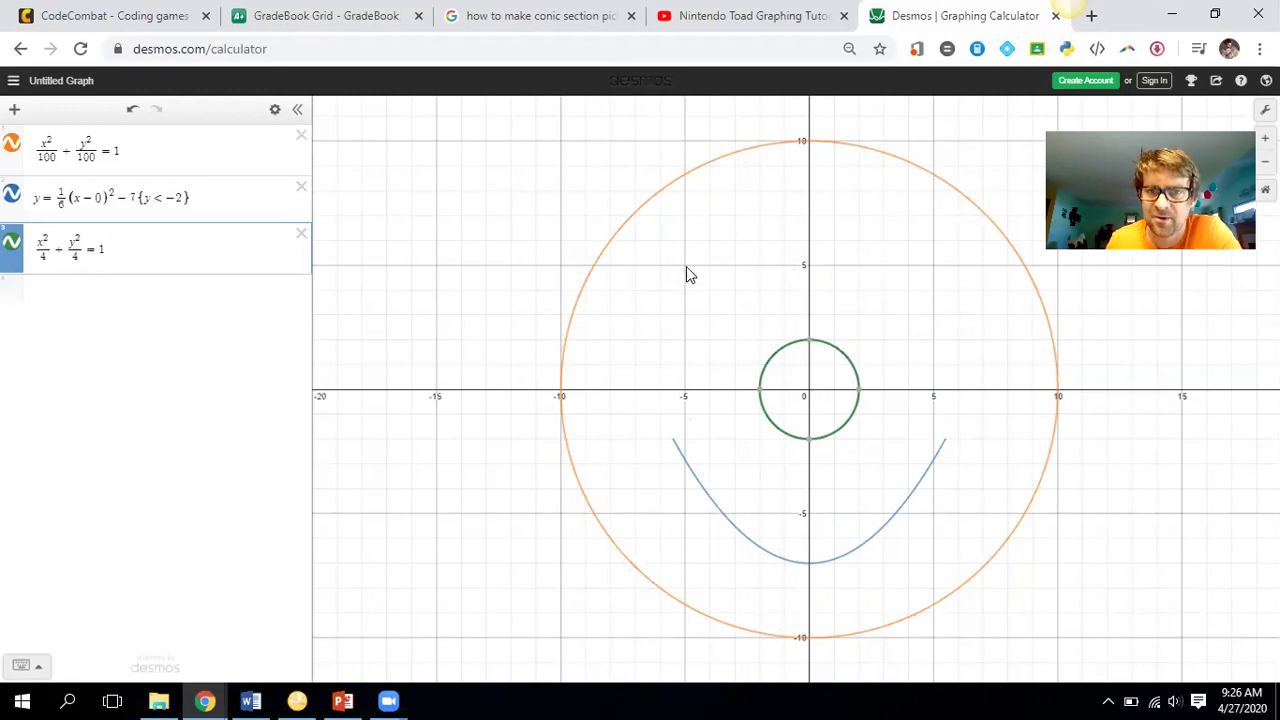
Step: Move the small circle's centre to (4, 4) by changing its numerators to (x - 4)^2 and (y - 4)^2
{"action": "left_click", "coordinate": [40, 242]}
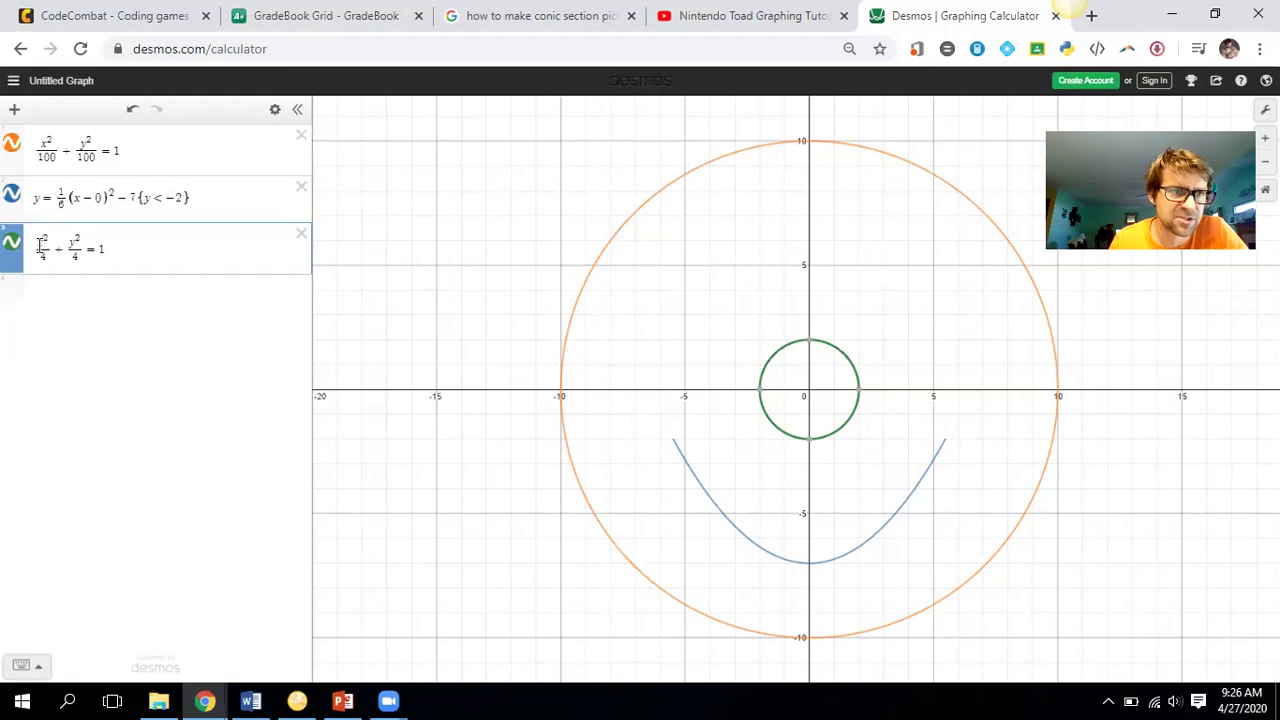
{"action": "type", "text": "(x"}
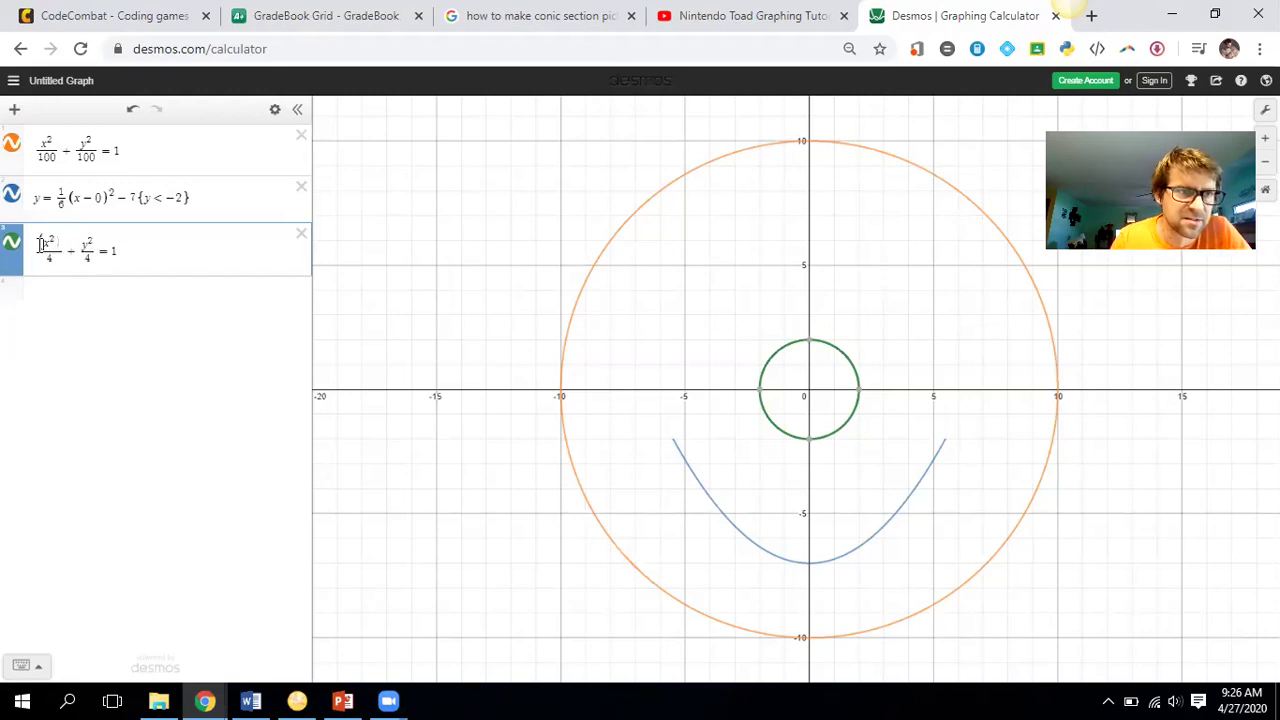
{"action": "type", "text": "-"}
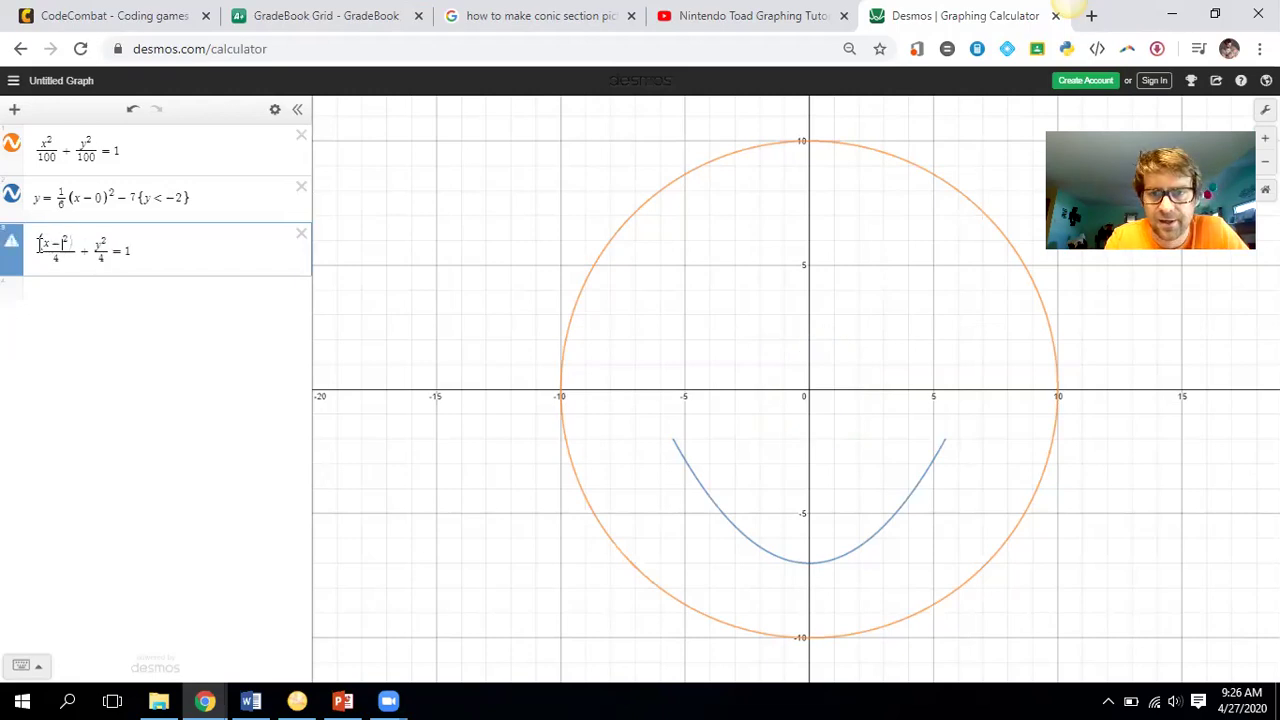
{"action": "type", "text": "4"}
{"action": "key", "text": "Right"}
{"action": "key", "text": "Right"}
{"action": "key", "text": "Right"}
{"action": "key", "text": "Right"}
{"action": "key", "text": "Right"}
{"action": "key", "text": "BackSpace"}
{"action": "type", "text": "+"}
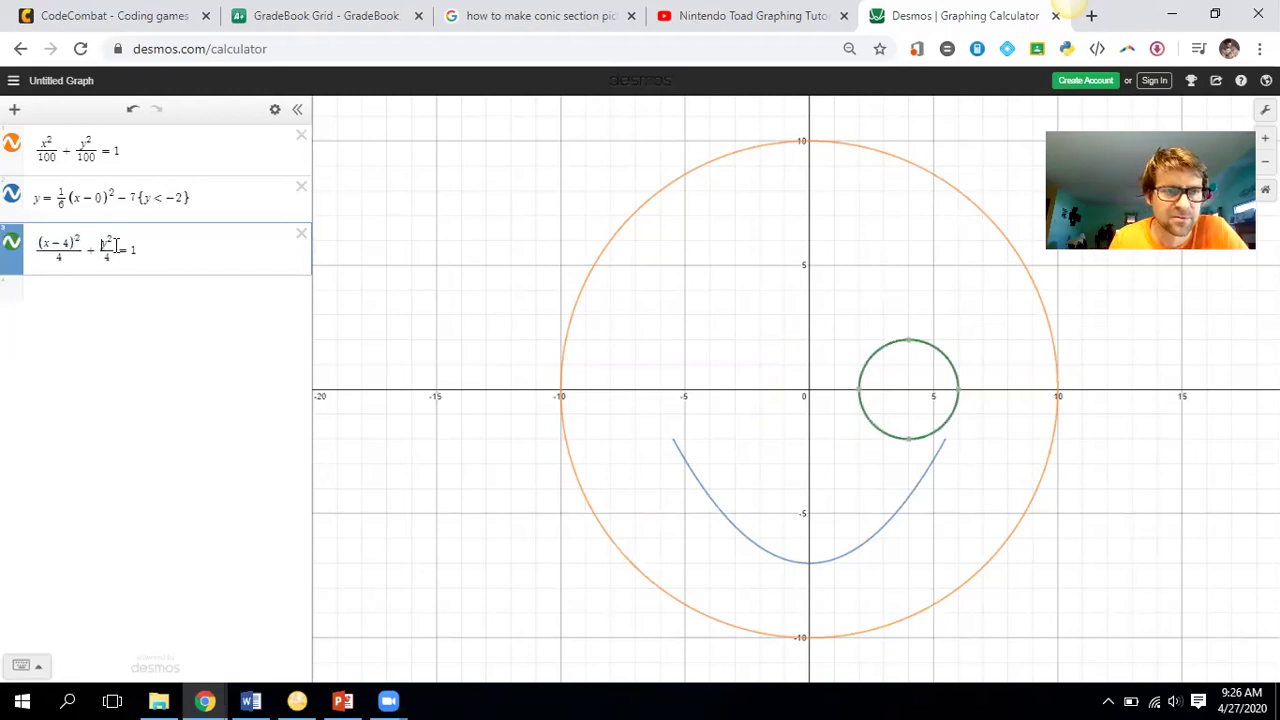
{"action": "type", "text": "(x"}
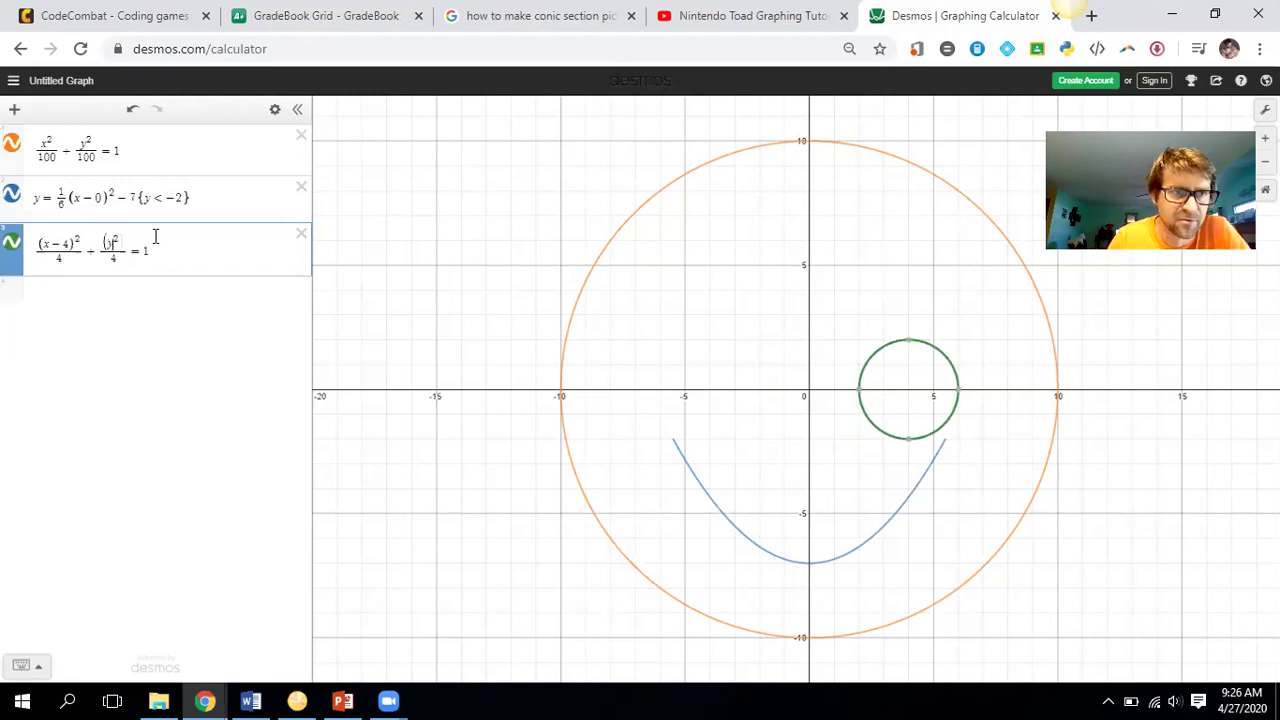
{"action": "type", "text": "-4"}
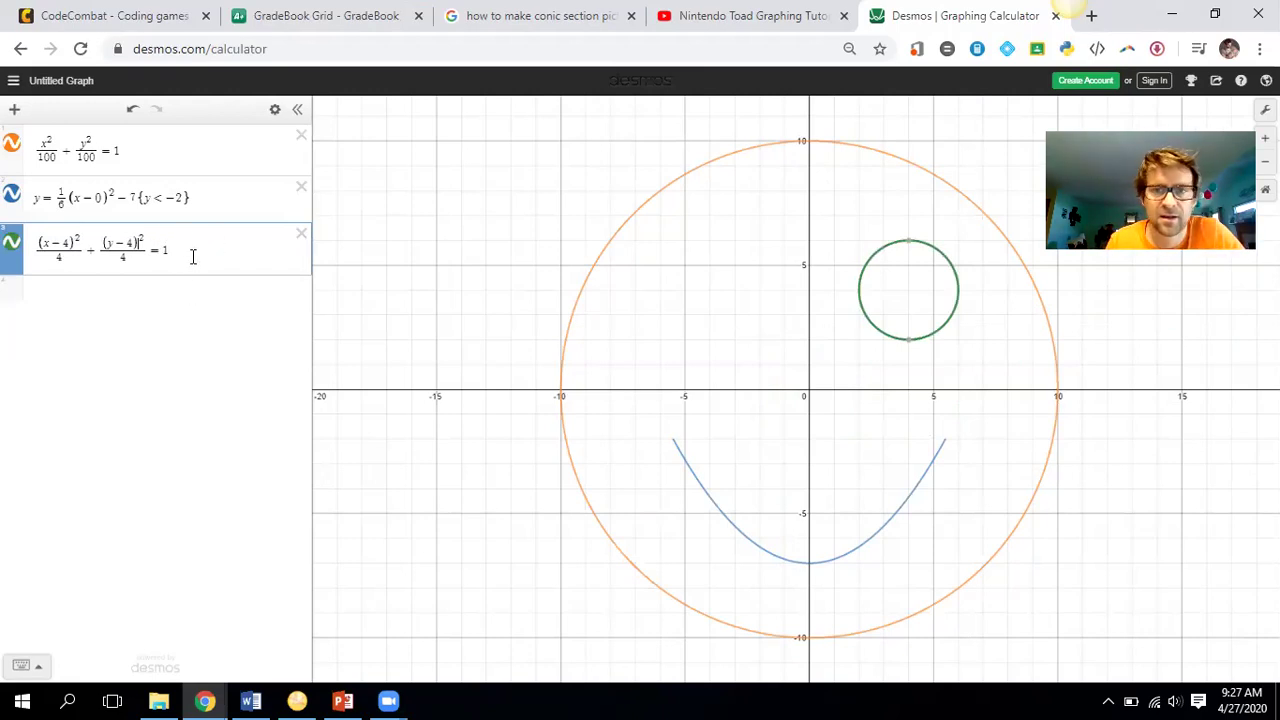
Step: Duplicate the small circle's equation as the fourth expression and change its x term to (x + 4)^2 for the second eye
{"action": "left_click_drag", "start_coordinate": [230, 257], "coordinate": [50, 254]}
{"action": "key", "text": "ctrl+c"}
{"action": "left_click", "coordinate": [78, 287]}
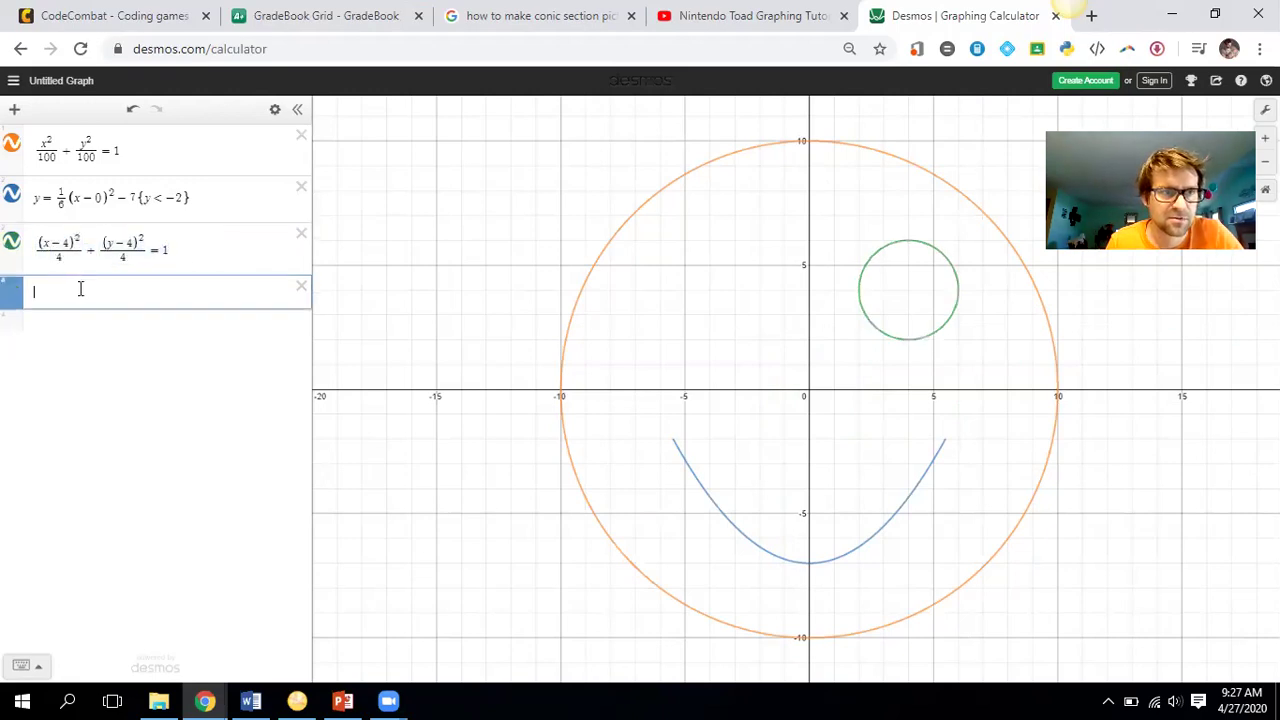
{"action": "key", "text": "ctrl+v"}
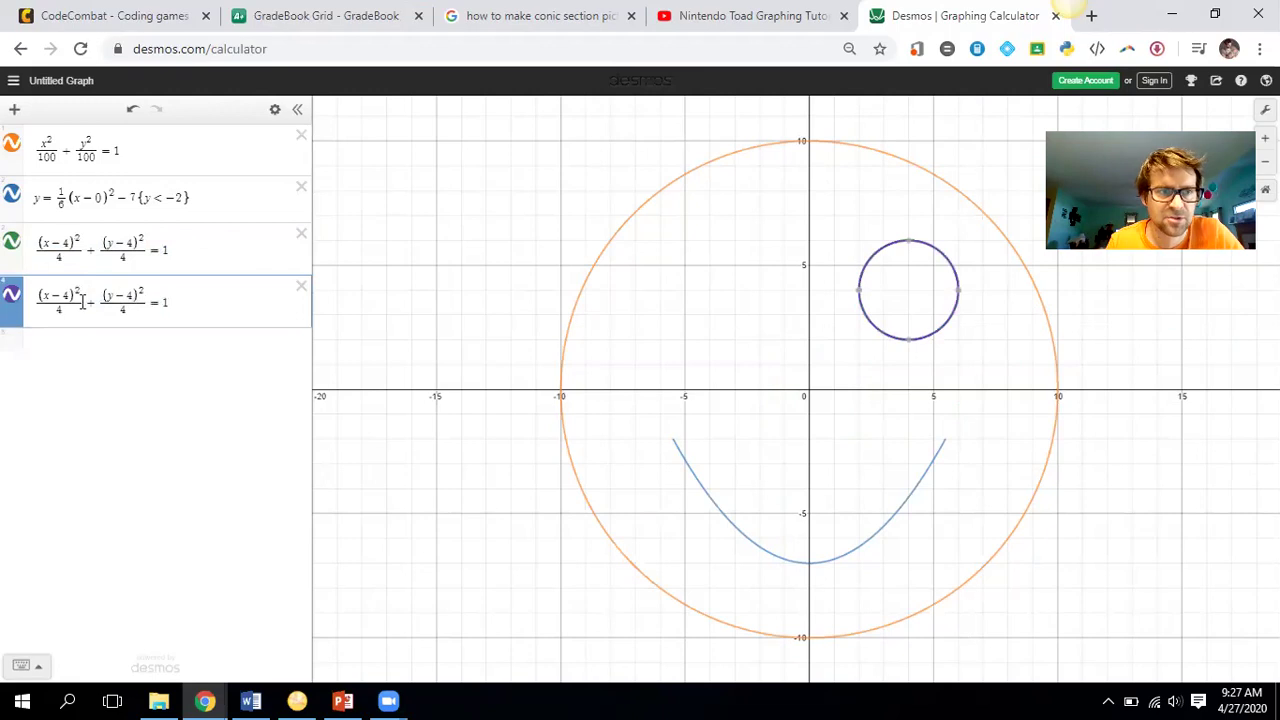
{"action": "left_click_drag", "start_coordinate": [62, 297], "coordinate": [52, 297]}
{"action": "type", "text": "+4"}
{"action": "key", "text": "BackSpace"}
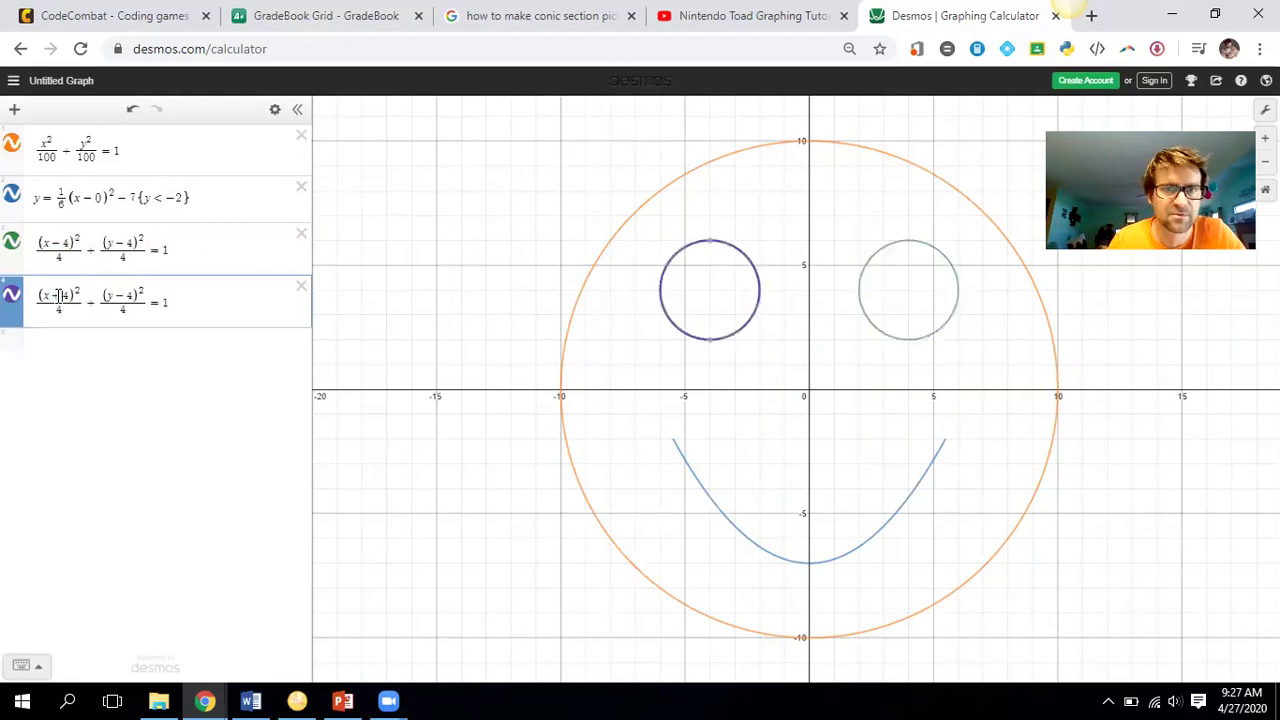
{"action": "left_click", "coordinate": [929, 384]}
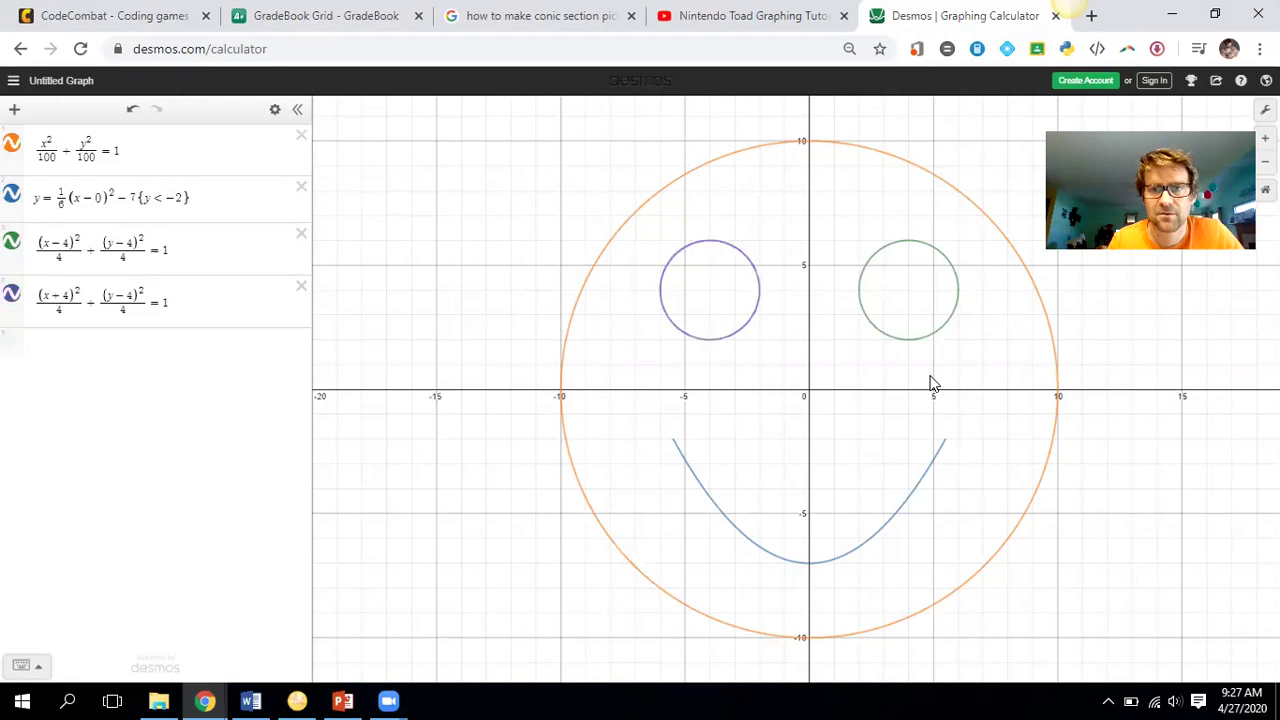
Step: Change the second eye circle's graph color to green
{"action": "left_click", "coordinate": [14, 298]}
{"action": "left_click", "coordinate": [155, 292]}
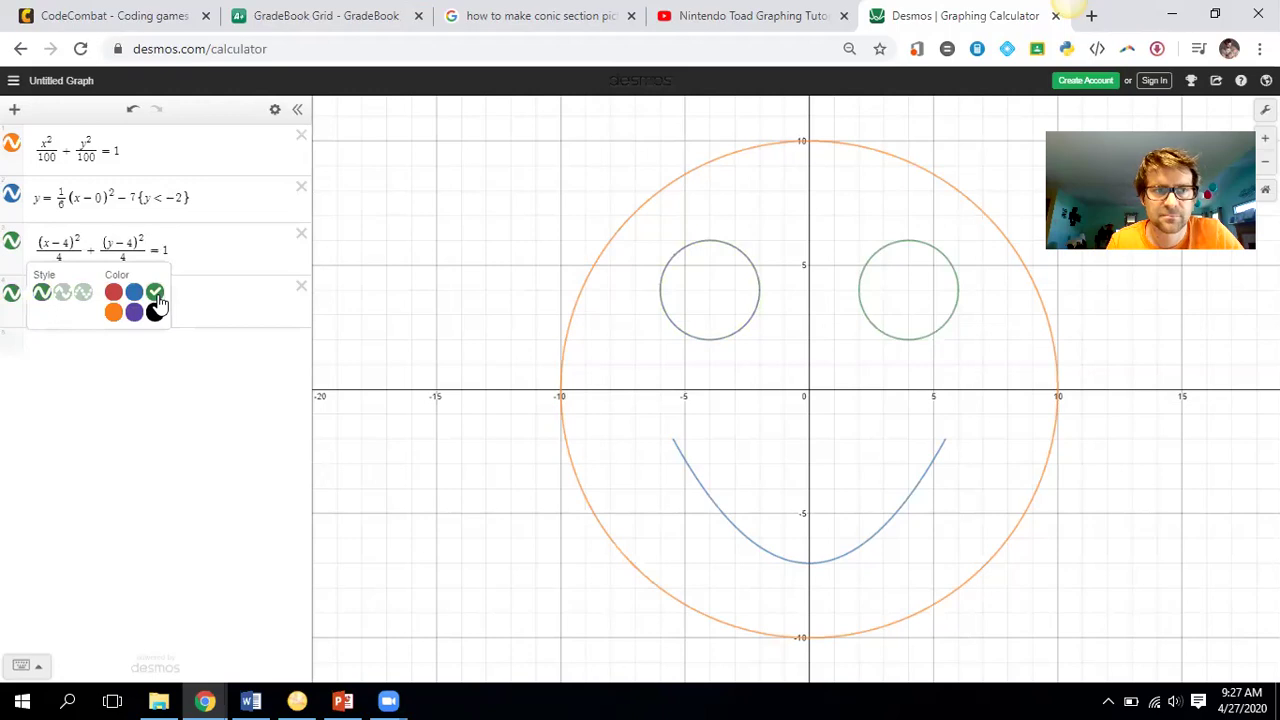
{"action": "left_click", "coordinate": [168, 378]}
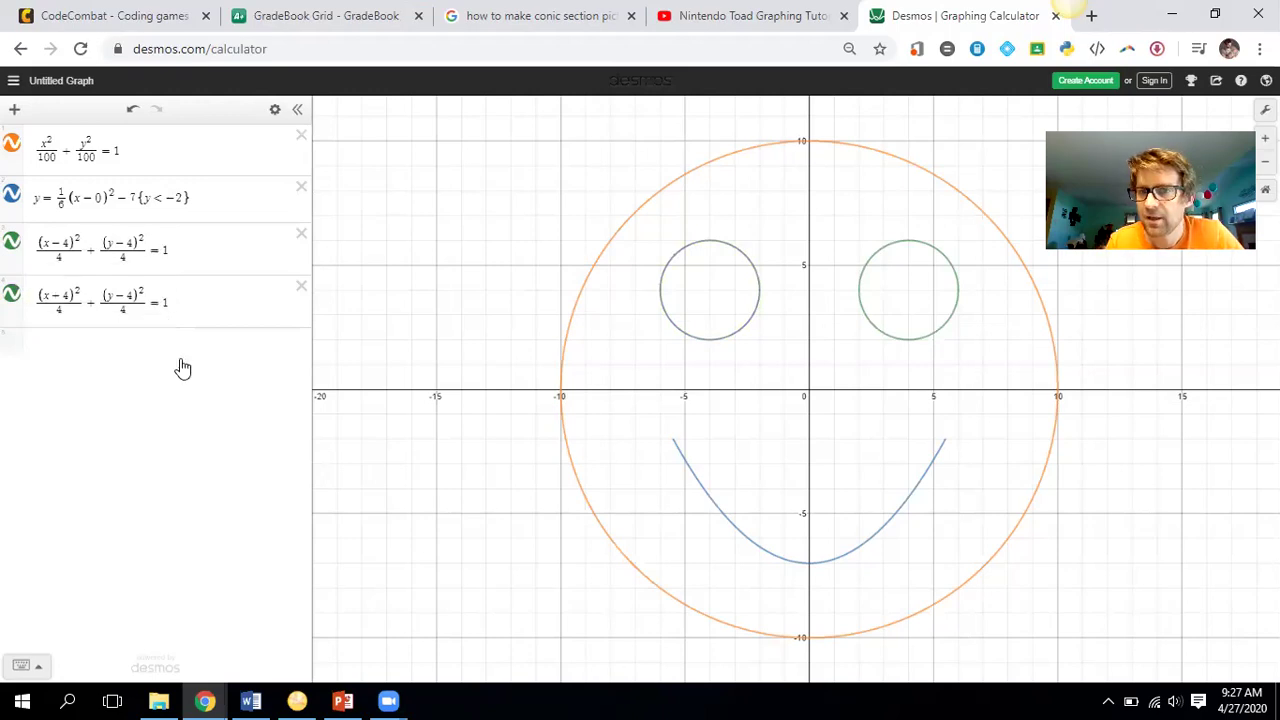
Step: Duplicate the (x - 4)^2 eye equation as the fifth expression and set its x denominator to 1 for a narrow pupil ellipse
{"action": "left_click", "coordinate": [95, 301]}
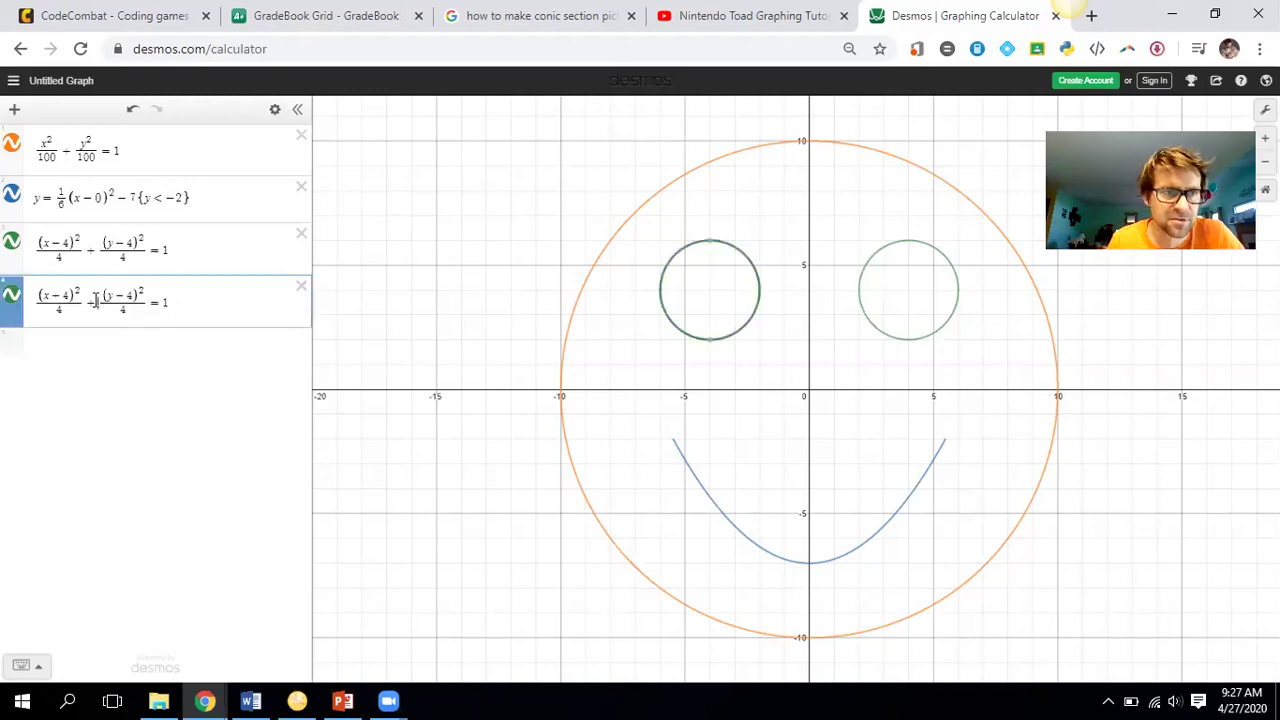
{"action": "left_click", "coordinate": [56, 256]}
{"action": "left_click_drag", "start_coordinate": [240, 260], "coordinate": [40, 250]}
{"action": "key", "text": "ctrl+c"}
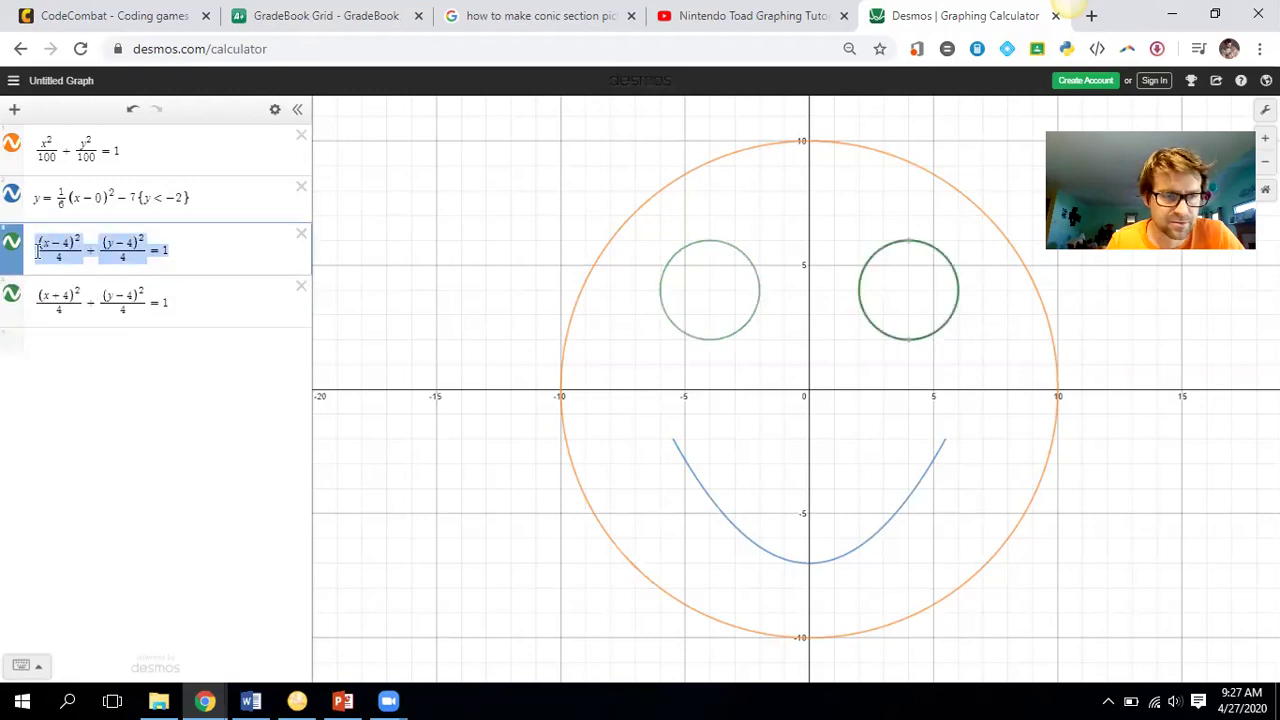
{"action": "left_click", "coordinate": [97, 349]}
{"action": "key", "text": "ctrl+v"}
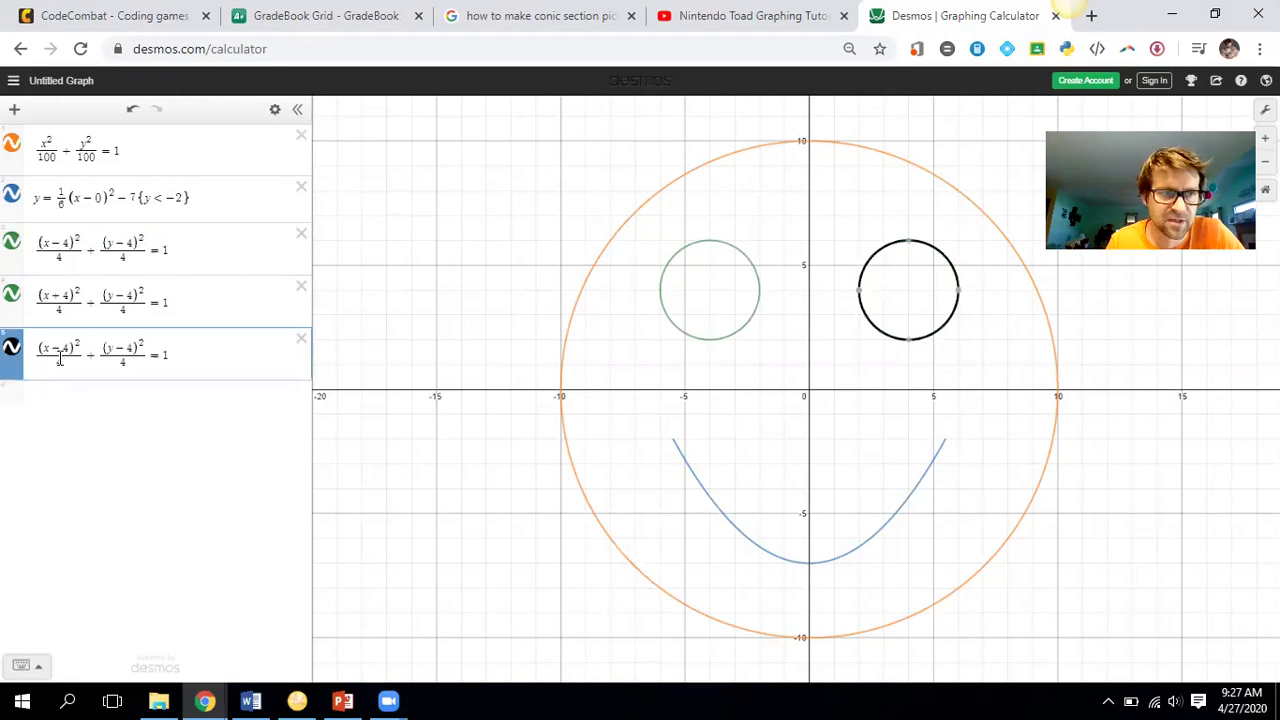
{"action": "double_click", "coordinate": [58, 360]}
{"action": "type", "text": "1"}
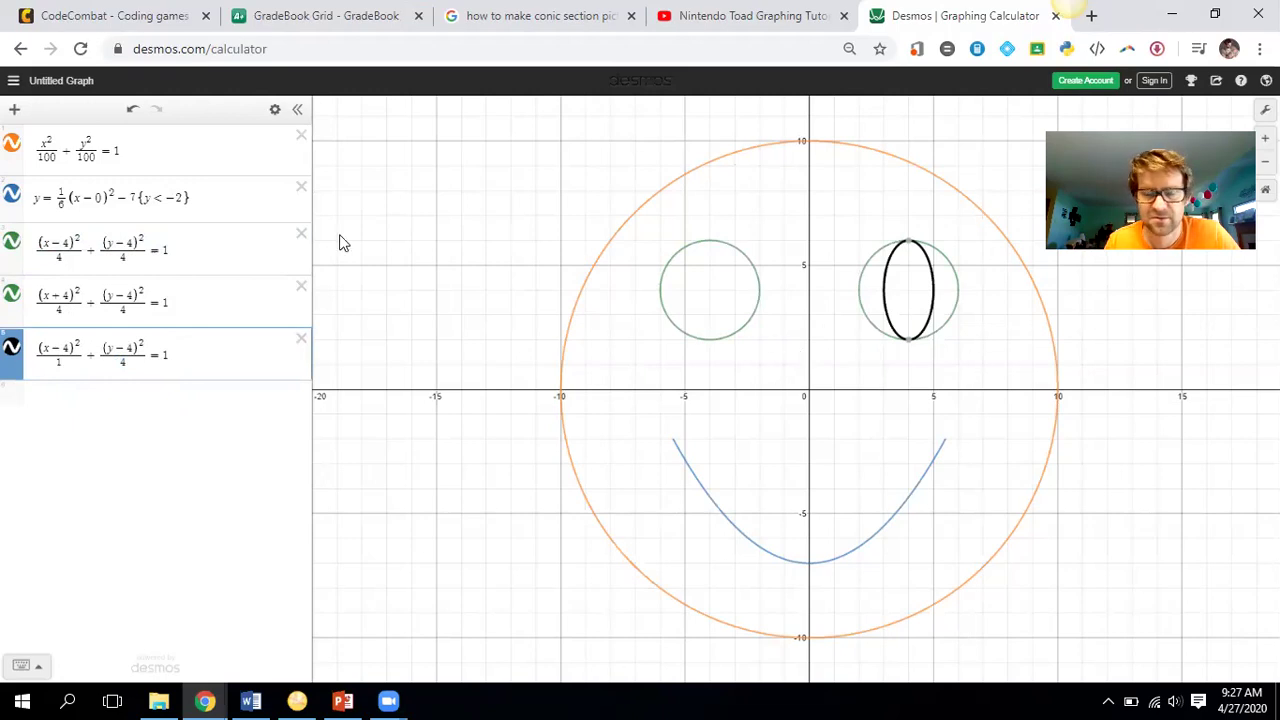
Step: Add the eye circle's equation again as the sixth expression, with its x term changed to (x + 4)^2 and its x denominator set to 1
{"action": "left_click", "coordinate": [15, 348]}
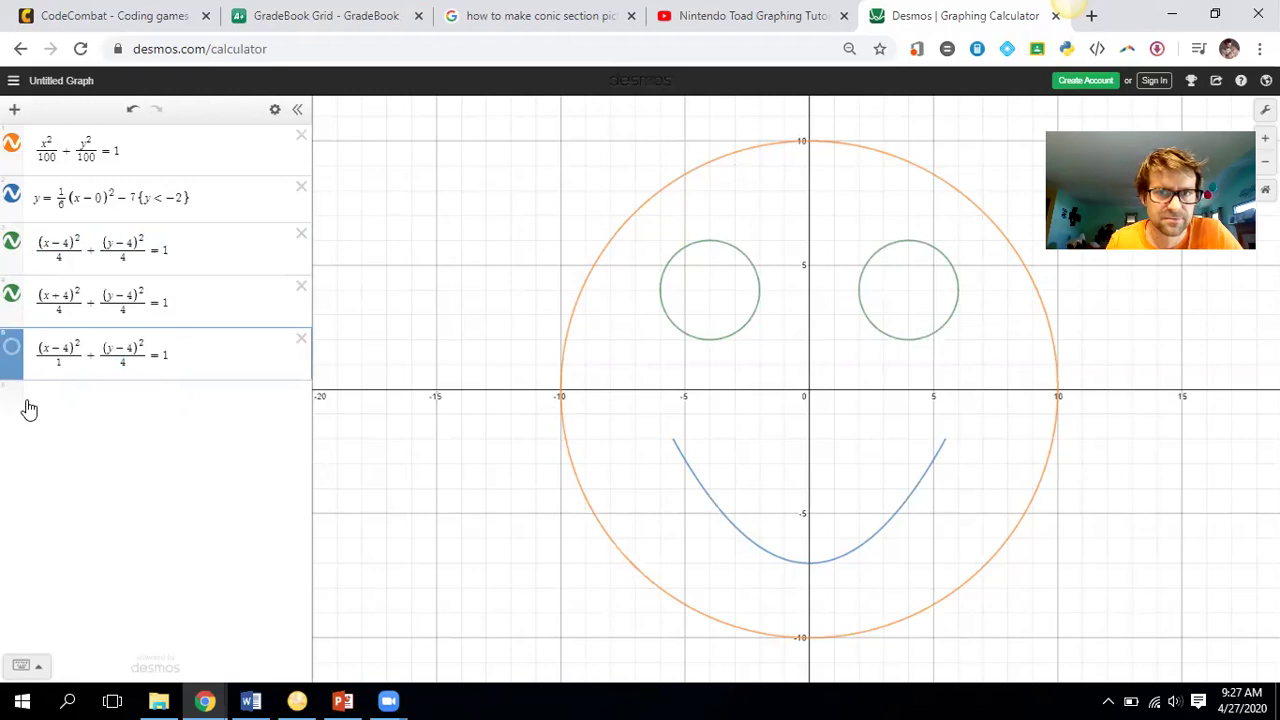
{"action": "left_click", "coordinate": [15, 348]}
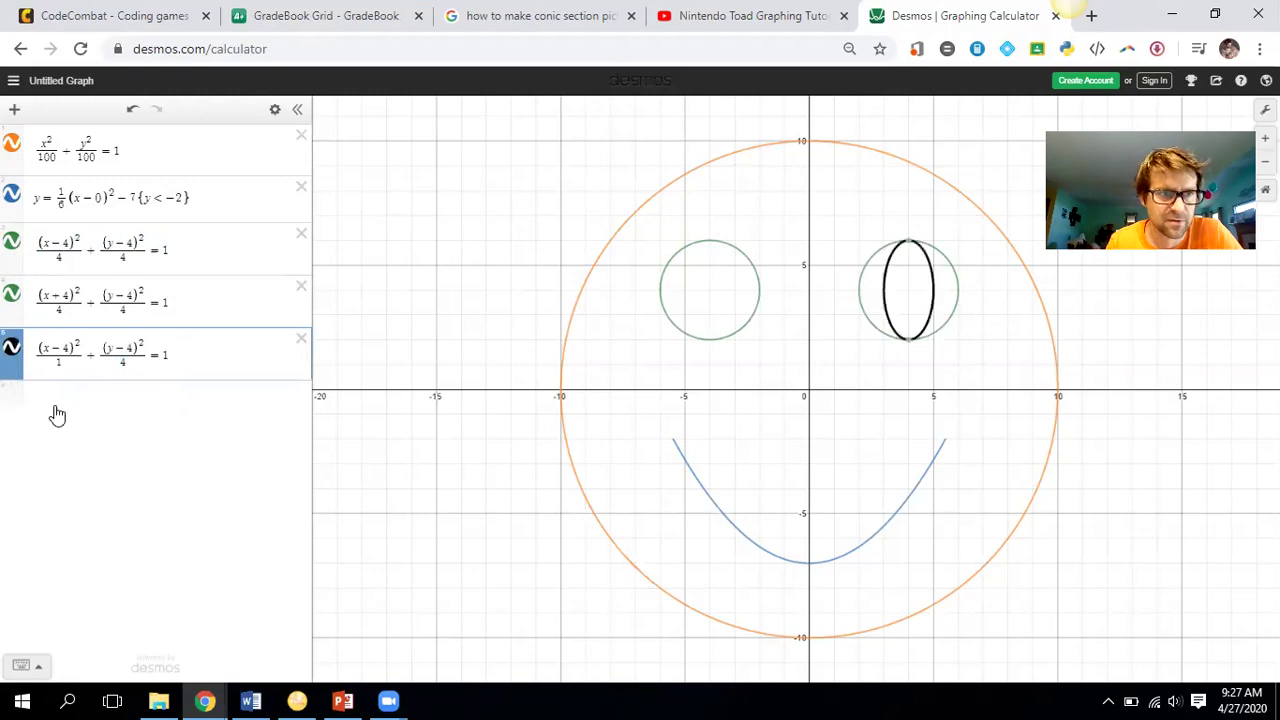
{"action": "left_click", "coordinate": [109, 405]}
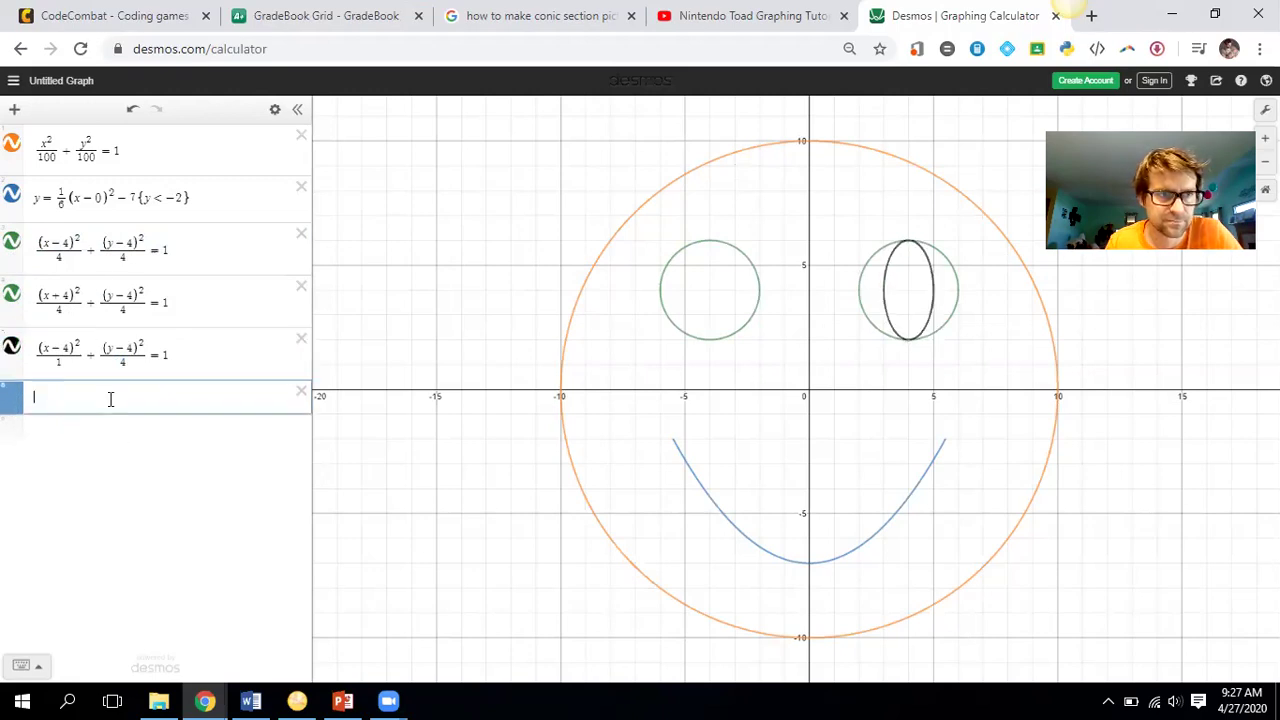
{"action": "key", "text": "ctrl+v"}
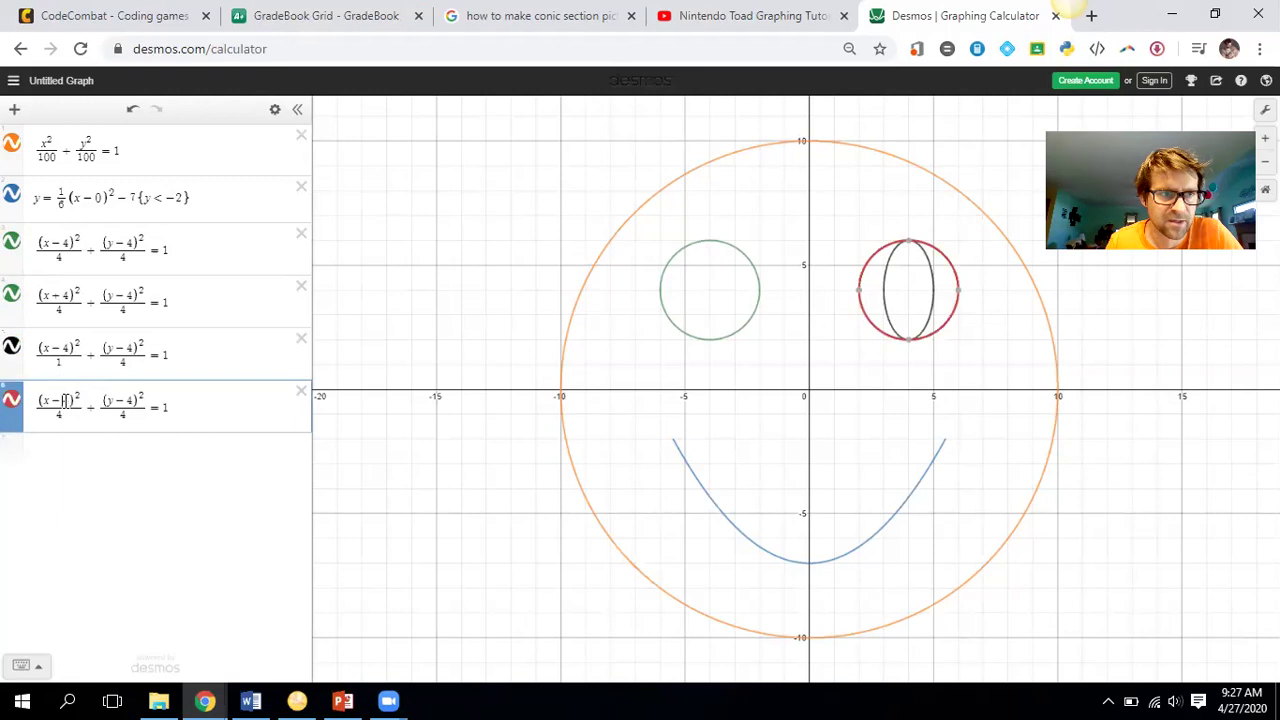
{"action": "type", "text": "+"}
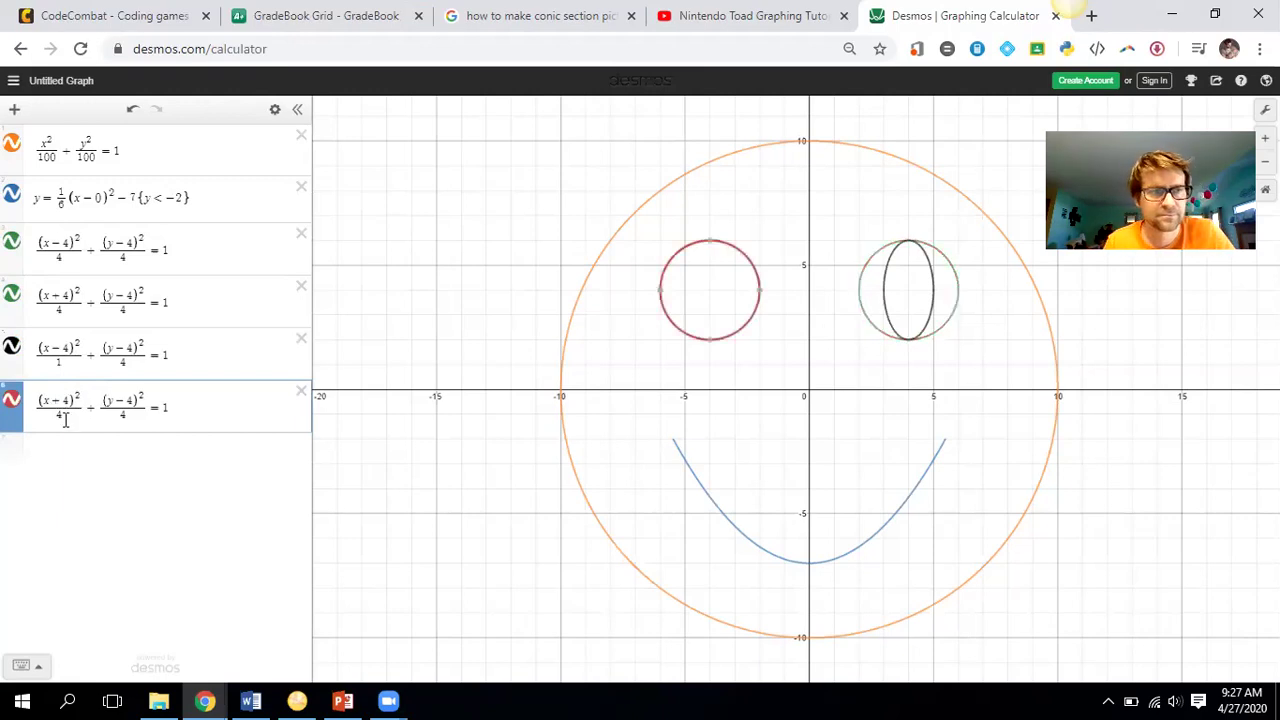
{"action": "left_click", "coordinate": [57, 415]}
{"action": "key", "text": "BackSpace"}
{"action": "type", "text": "1"}
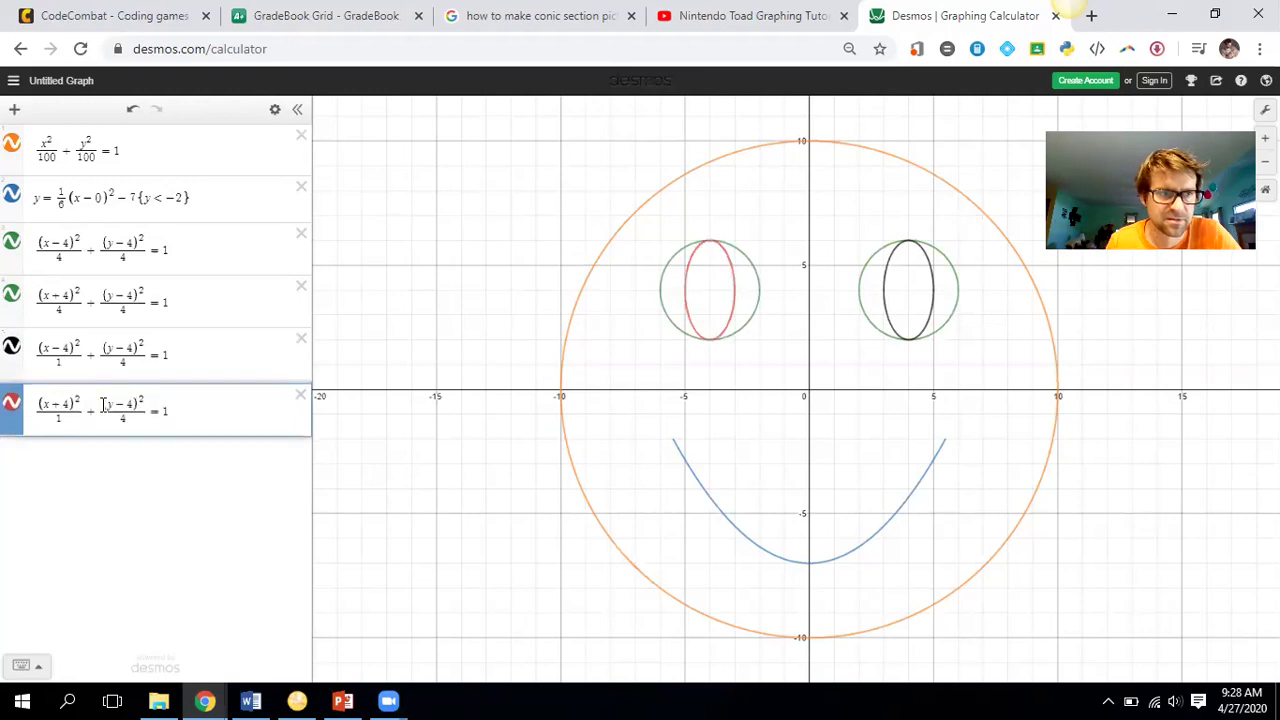
Step: Change the graph color of the second pupil ellipse to black
{"action": "left_click", "coordinate": [10, 405]}
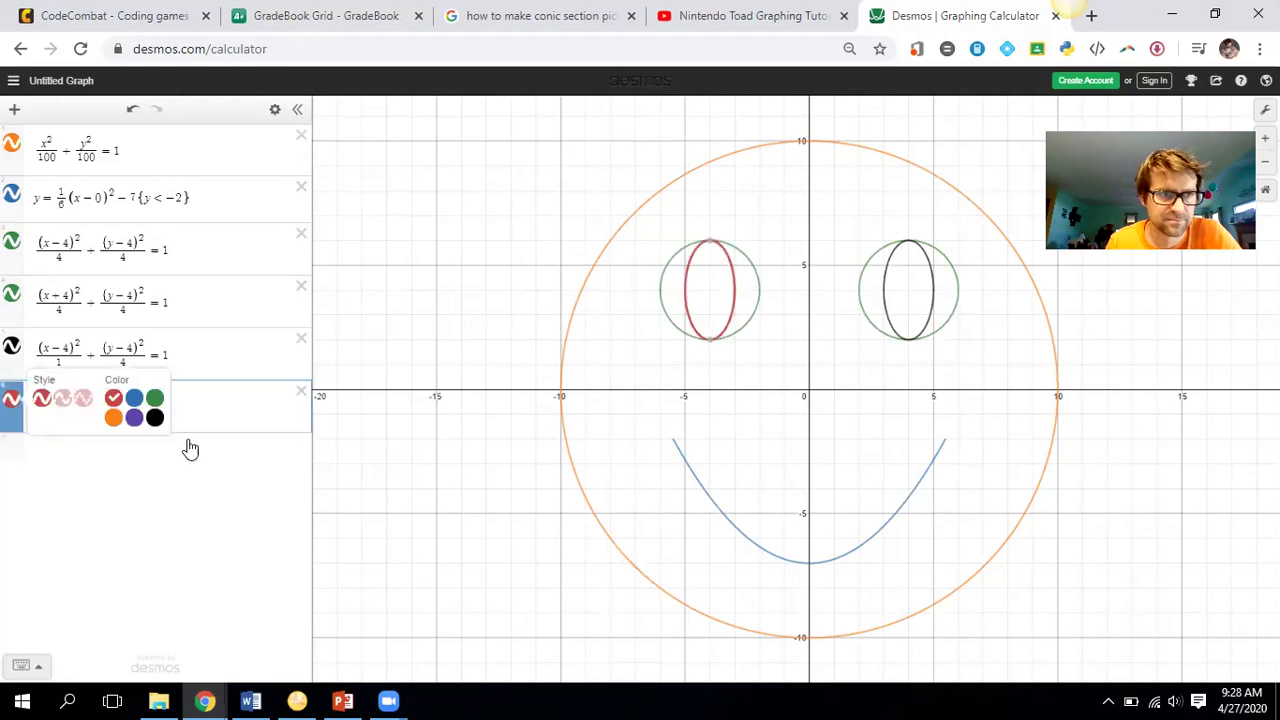
{"action": "left_click", "coordinate": [155, 418]}
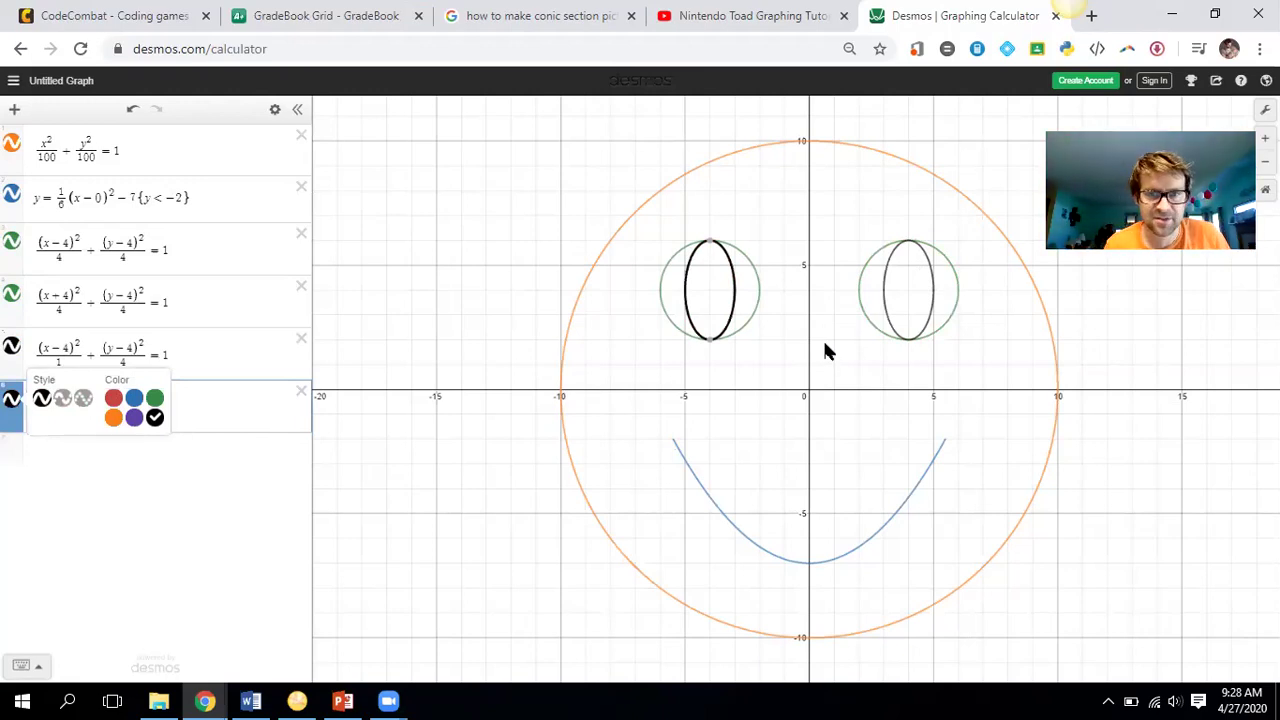
{"action": "left_click", "coordinate": [208, 470]}
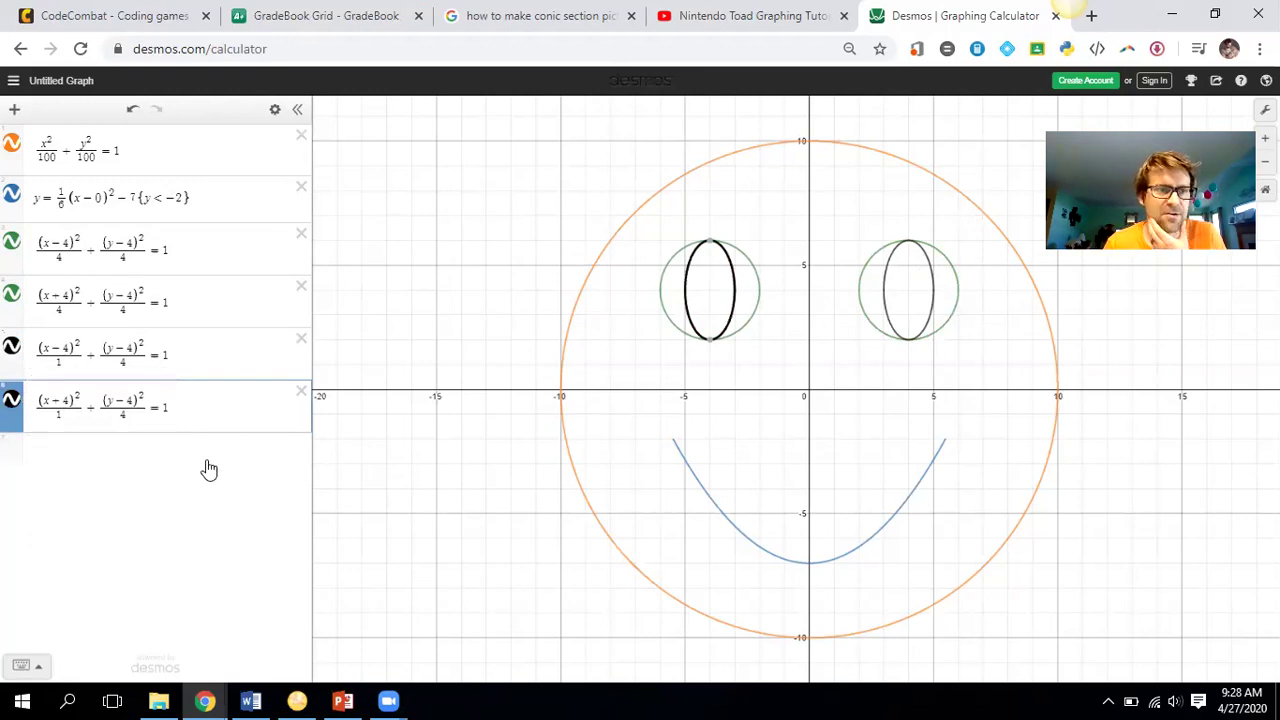
Step: Enter the hyperbola (x - 0)^2/25 - (y + 3)^2/4 = 1 as the seventh expression
{"action": "left_click", "coordinate": [208, 470]}
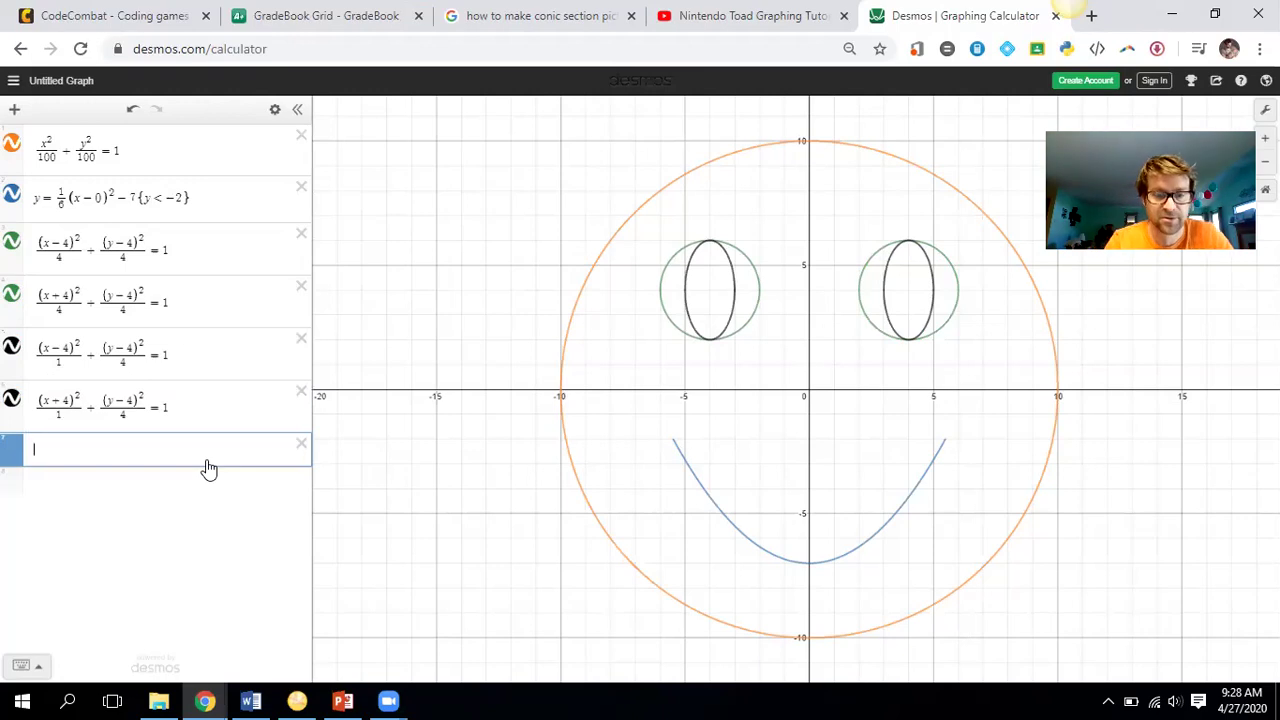
{"action": "type", "text": "("}
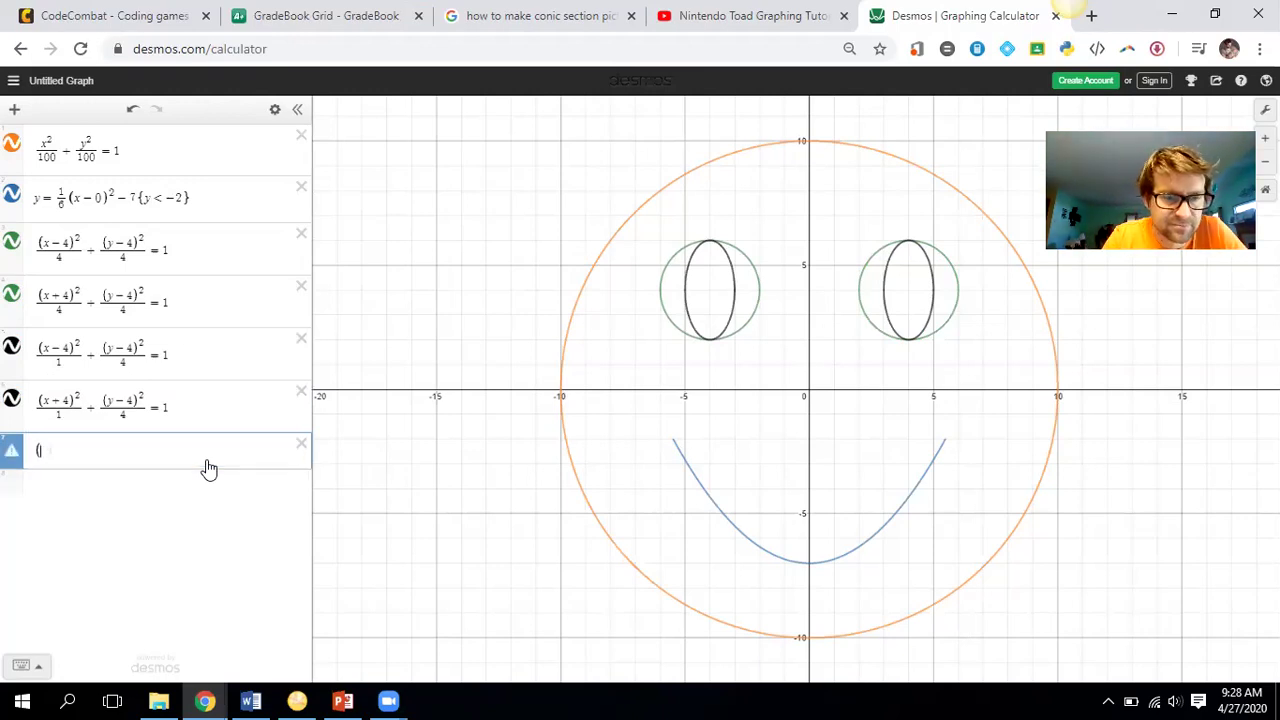
{"action": "type", "text": "x-0)"}
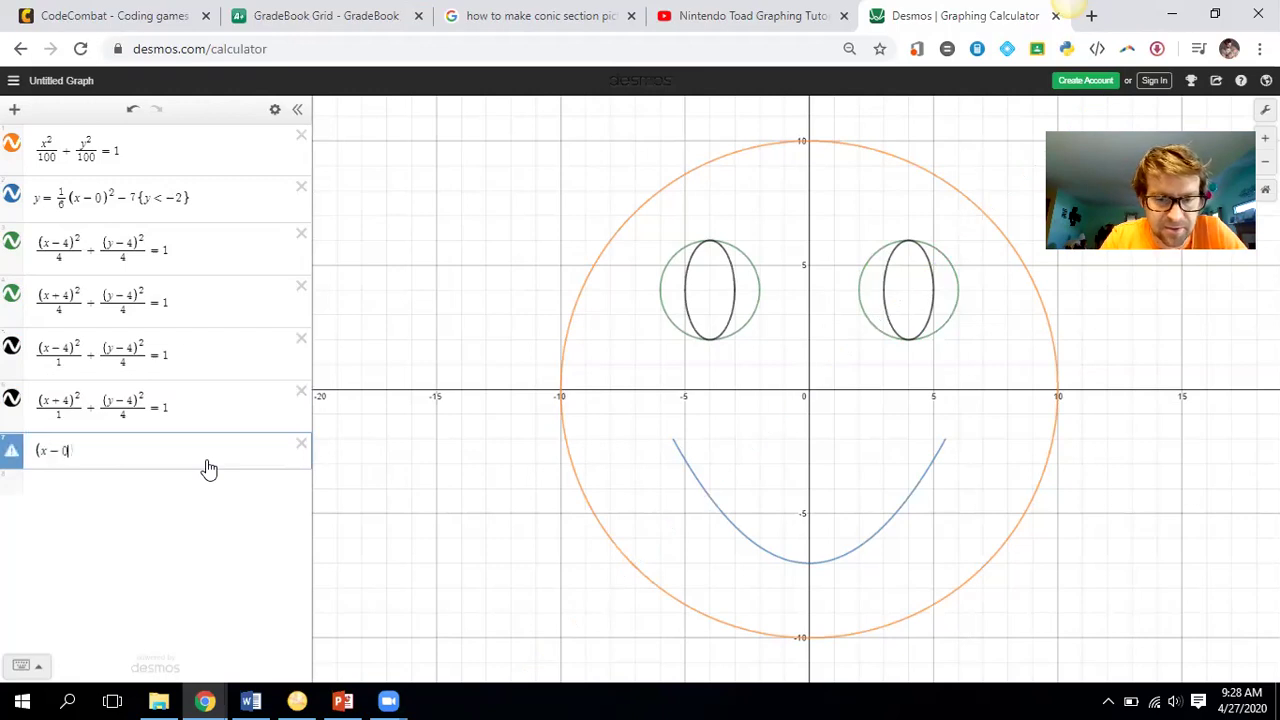
{"action": "type", "text": "^2"}
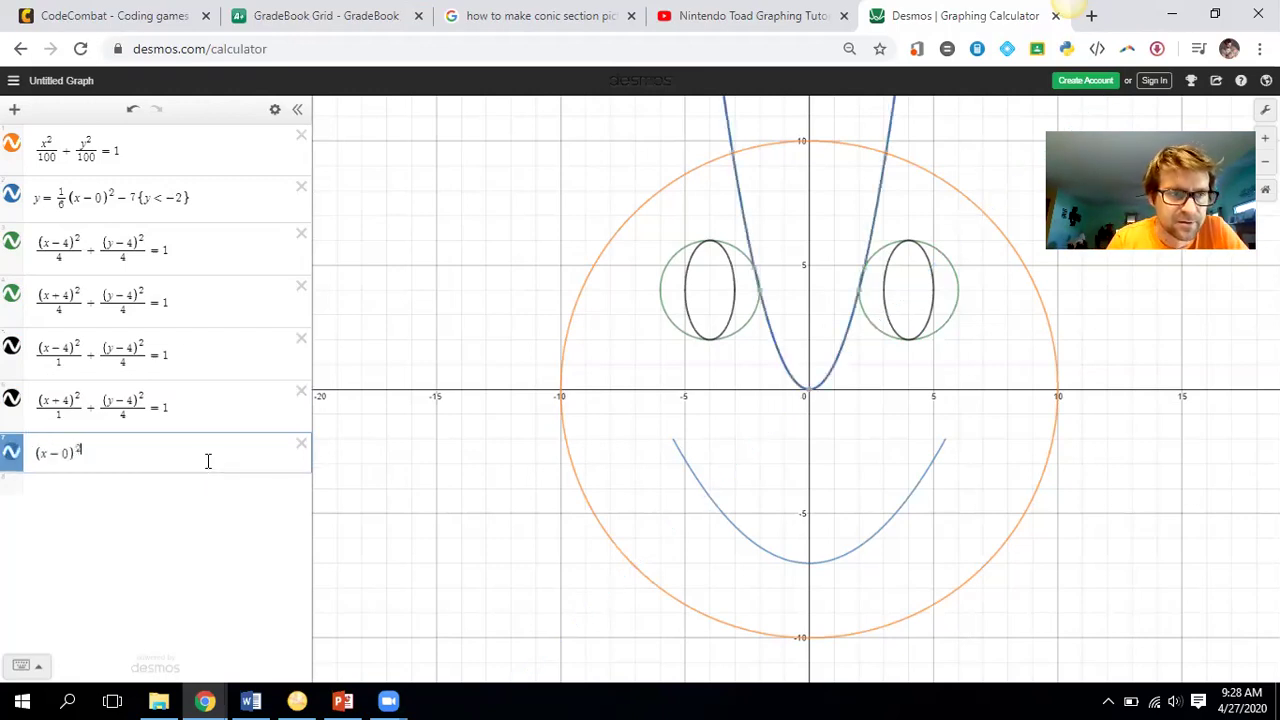
{"action": "key", "text": "Right"}
{"action": "type", "text": "/"}
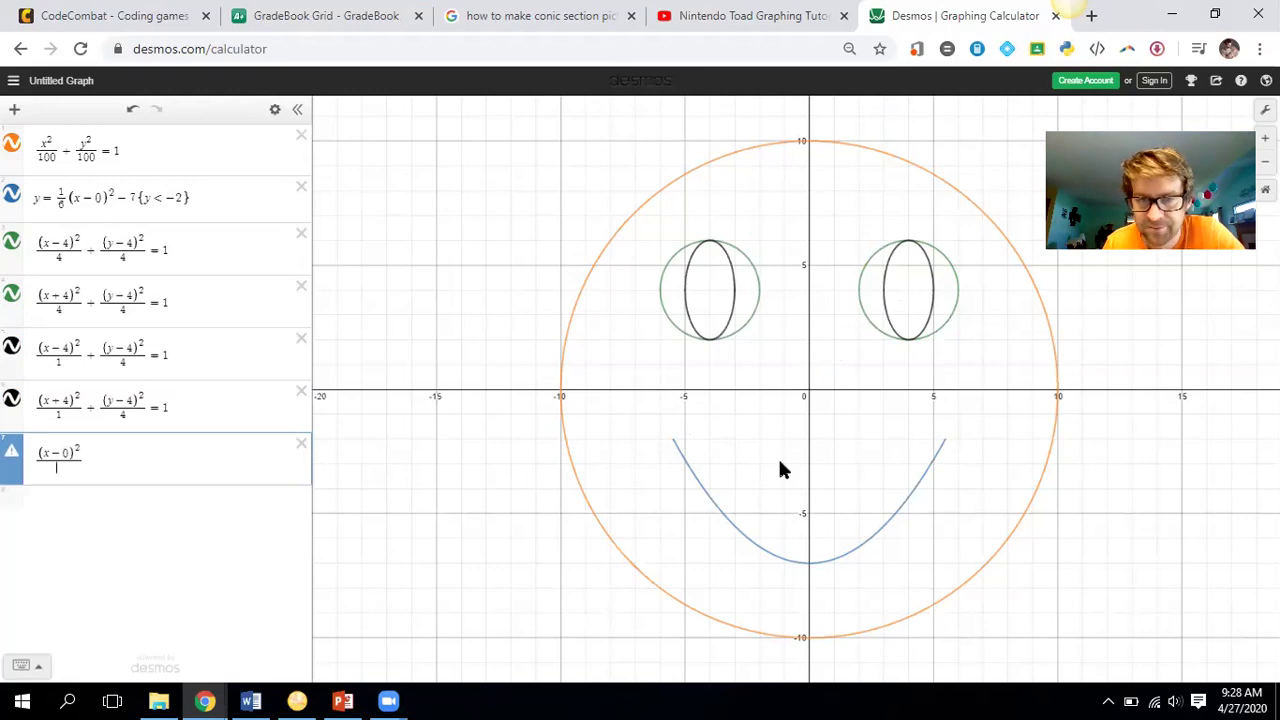
{"action": "type", "text": "25"}
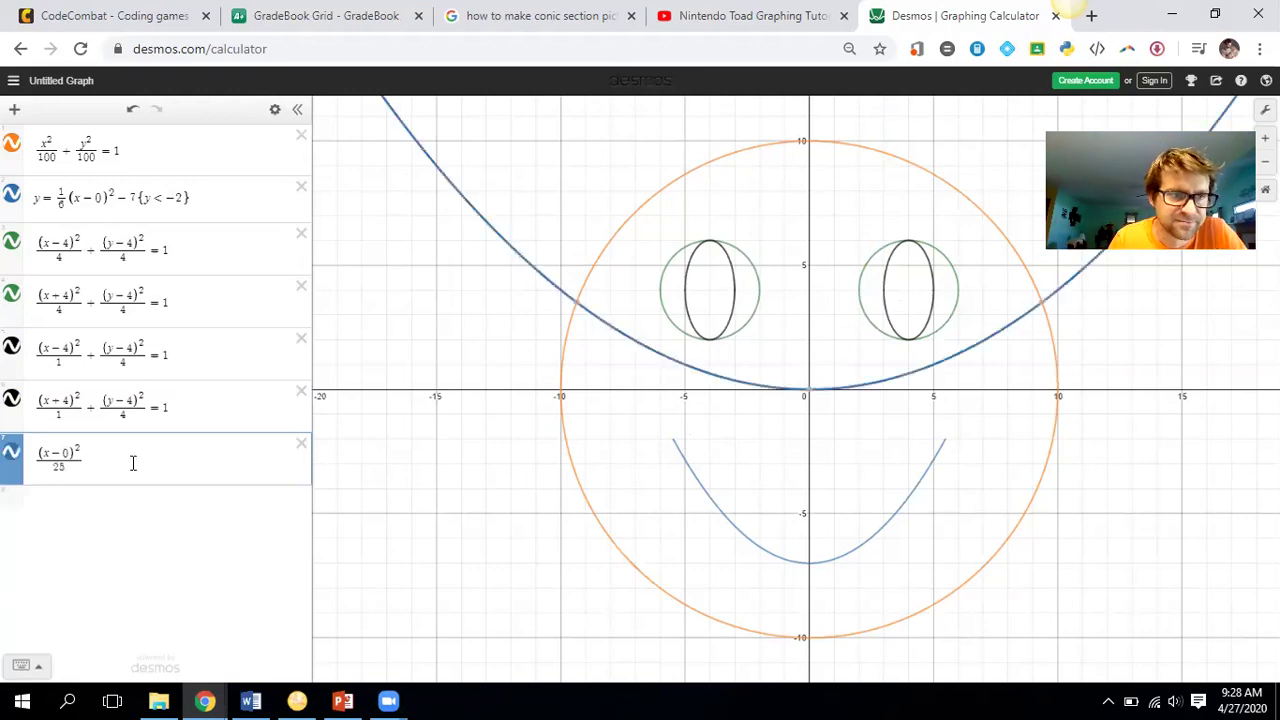
{"action": "type", "text": "-"}
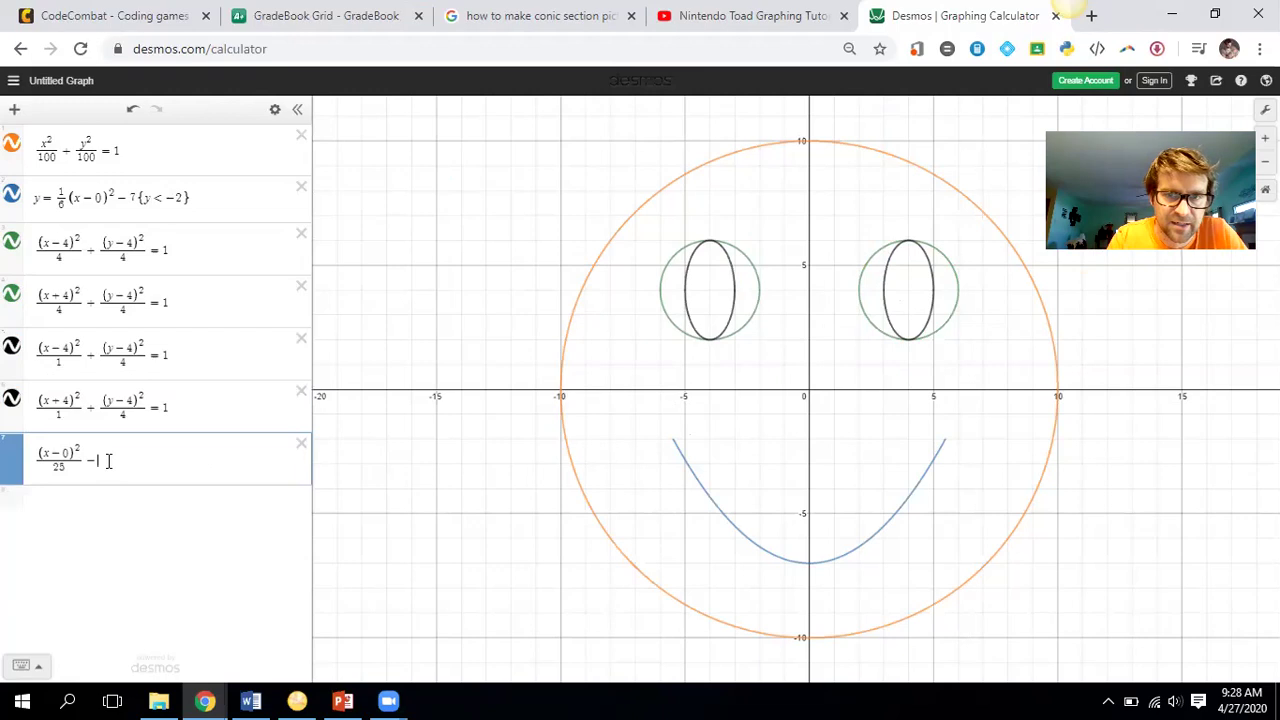
{"action": "type", "text": "("}
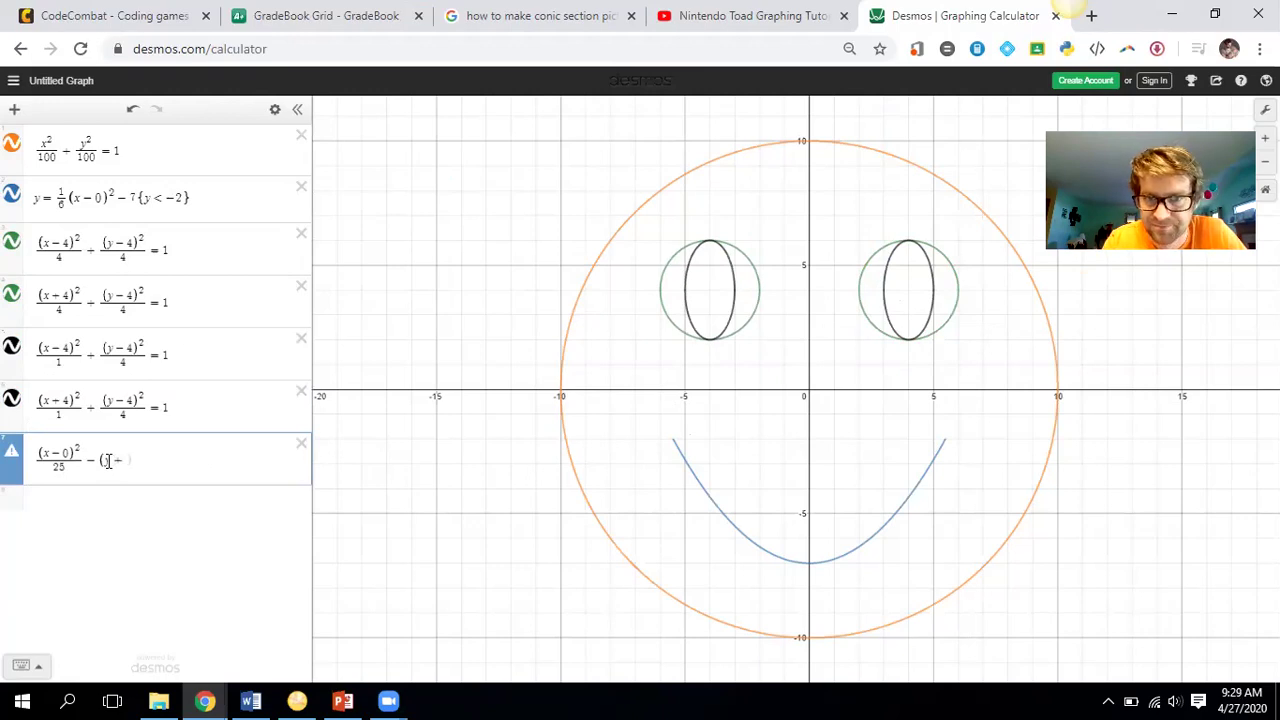
{"action": "type", "text": "y+3)^2"}
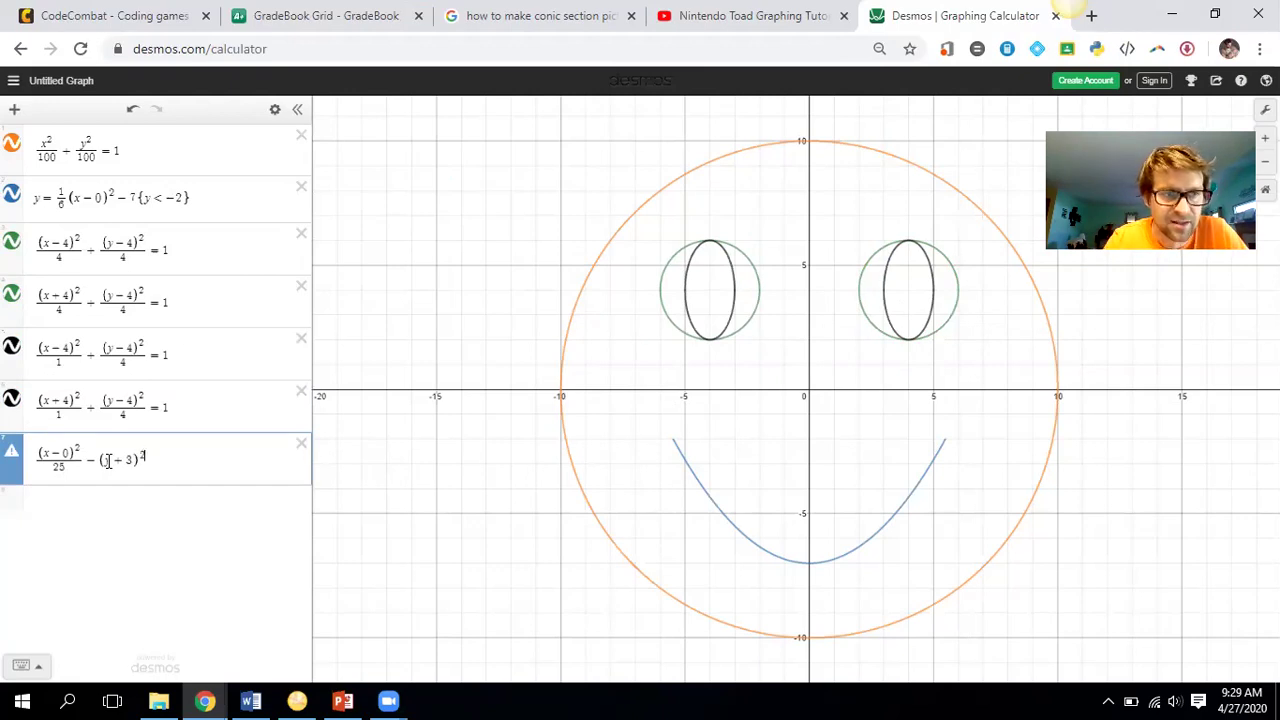
{"action": "type", "text": "/"}
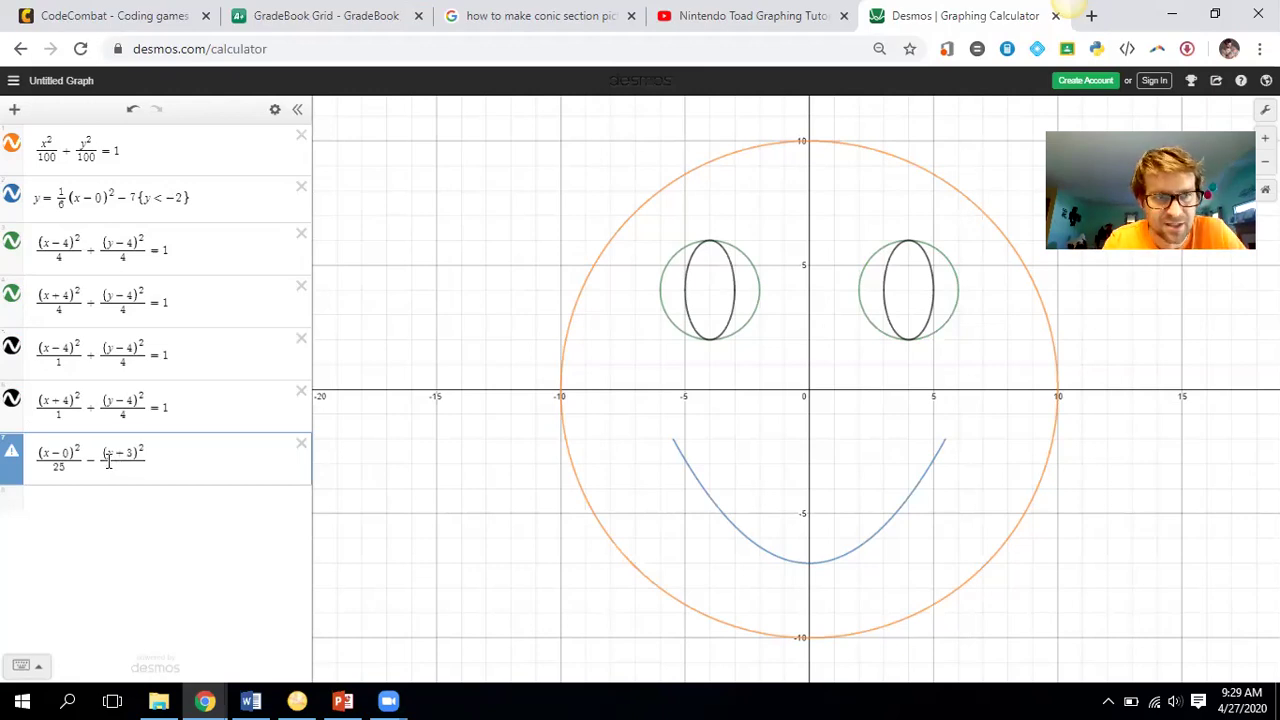
{"action": "type", "text": "4"}
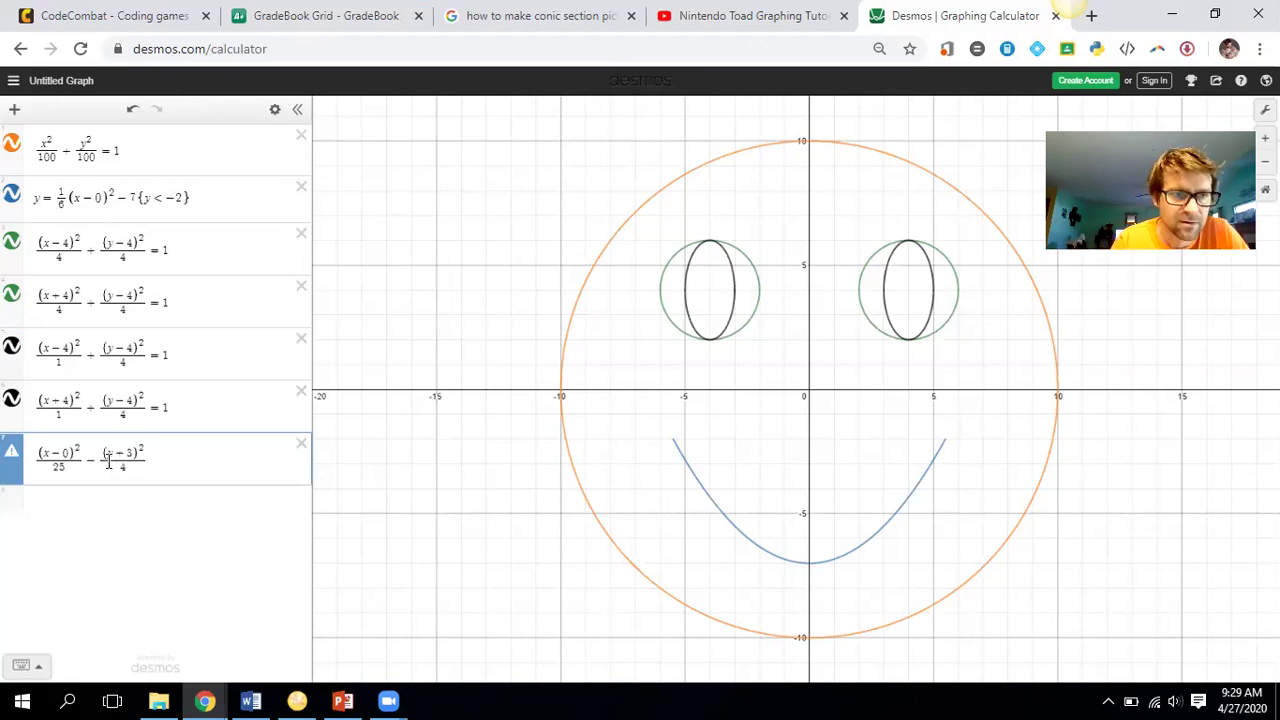
{"action": "type", "text": "=1"}
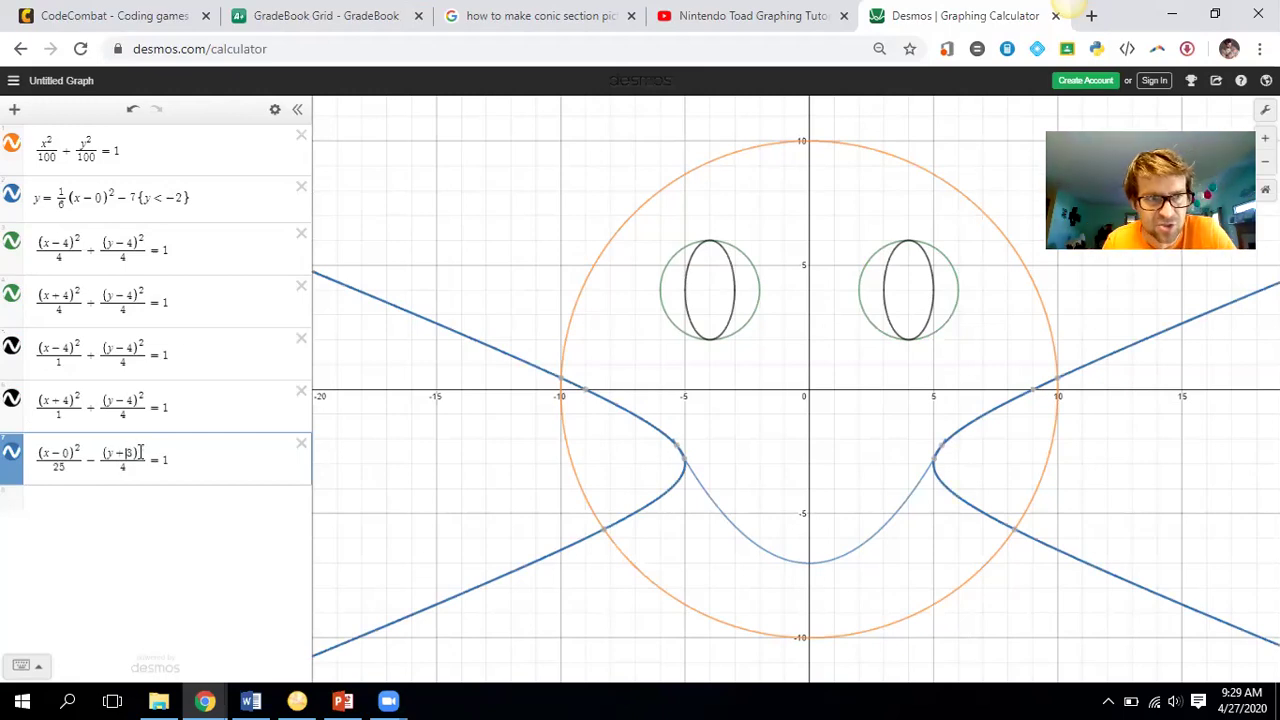
Step: Change the hyperbola's y term to (y + 2)^2 and its x denominator to 30
{"action": "type", "text": "2"}
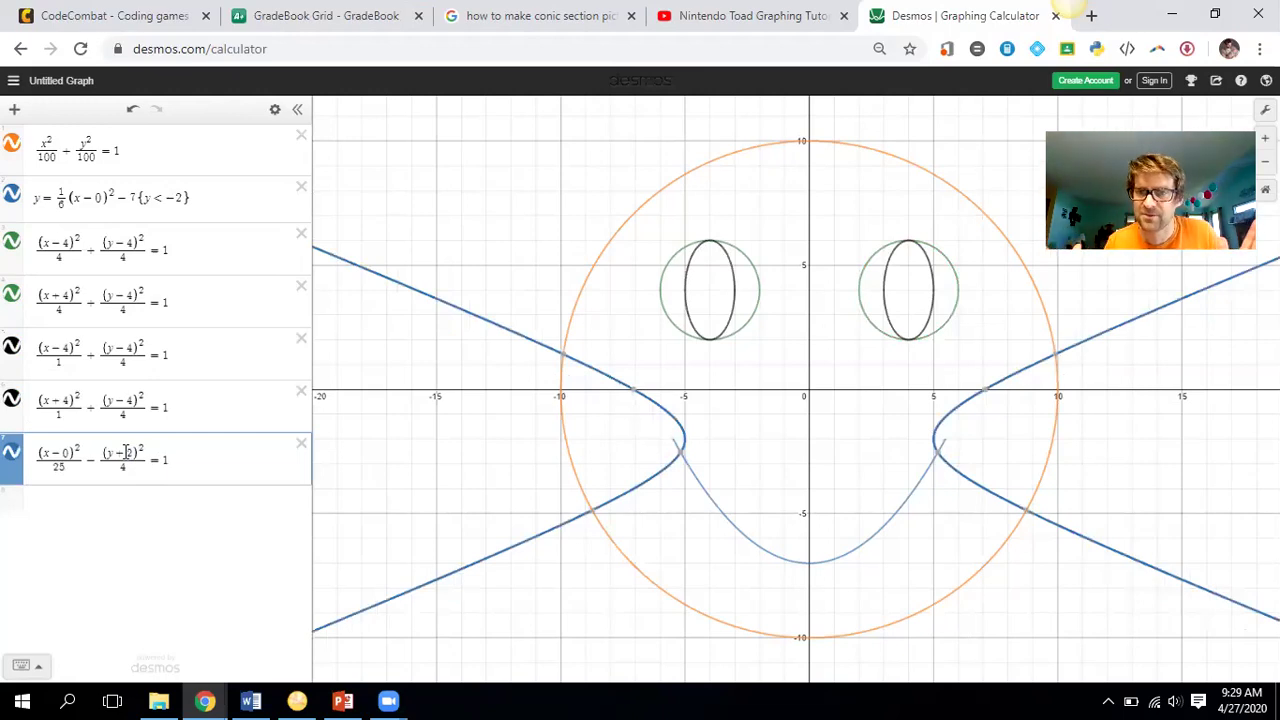
{"action": "left_click", "coordinate": [66, 452]}
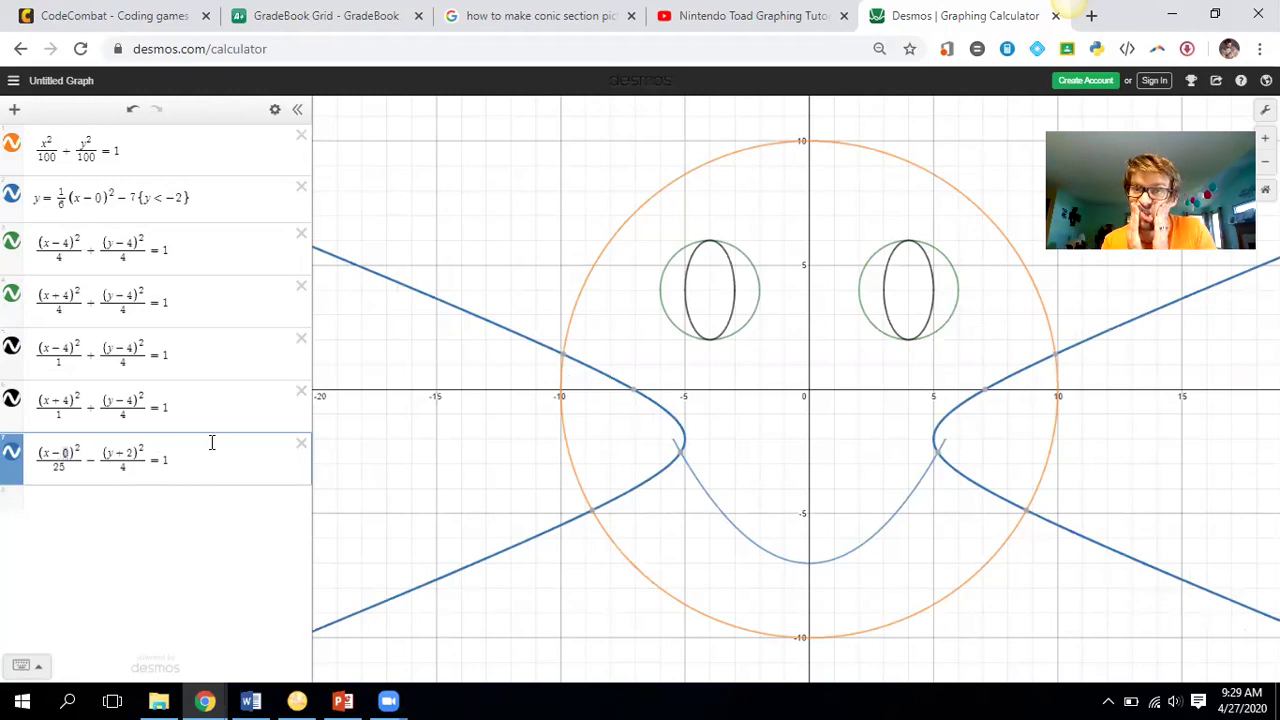
{"action": "left_click", "coordinate": [57, 468]}
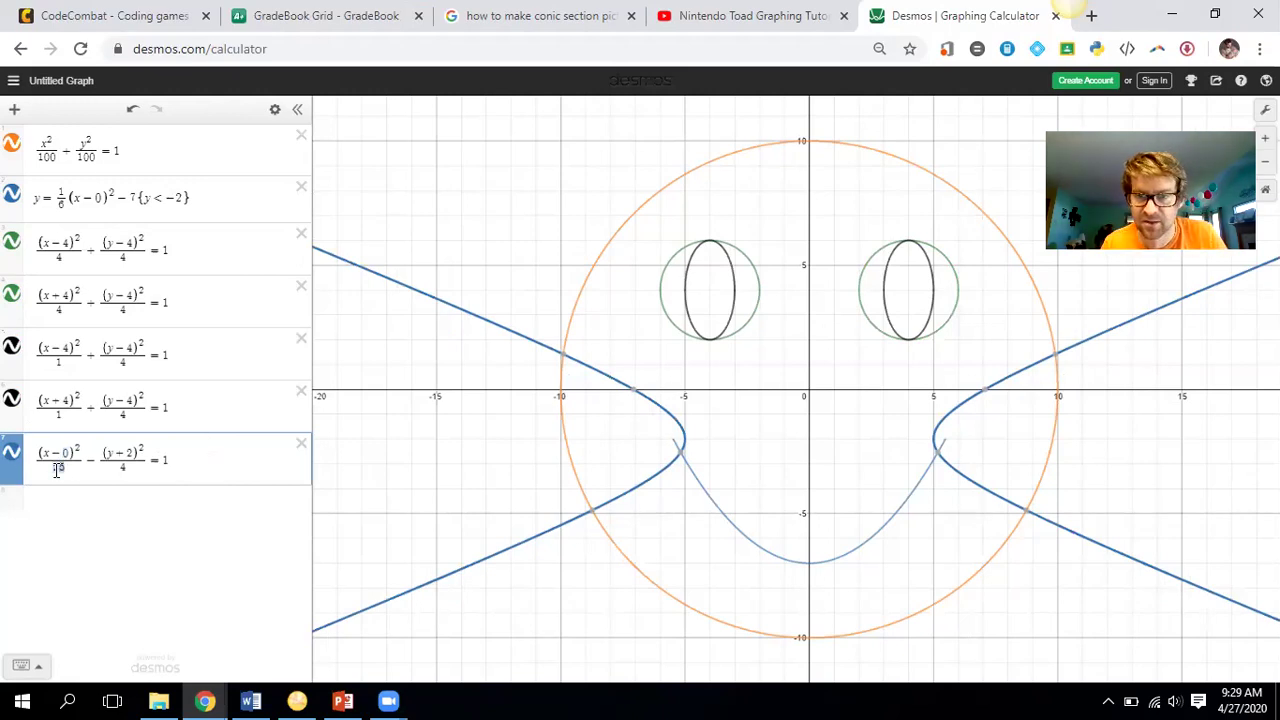
{"action": "key", "text": "BackSpace"}
{"action": "key", "text": "BackSpace"}
{"action": "type", "text": "30"}
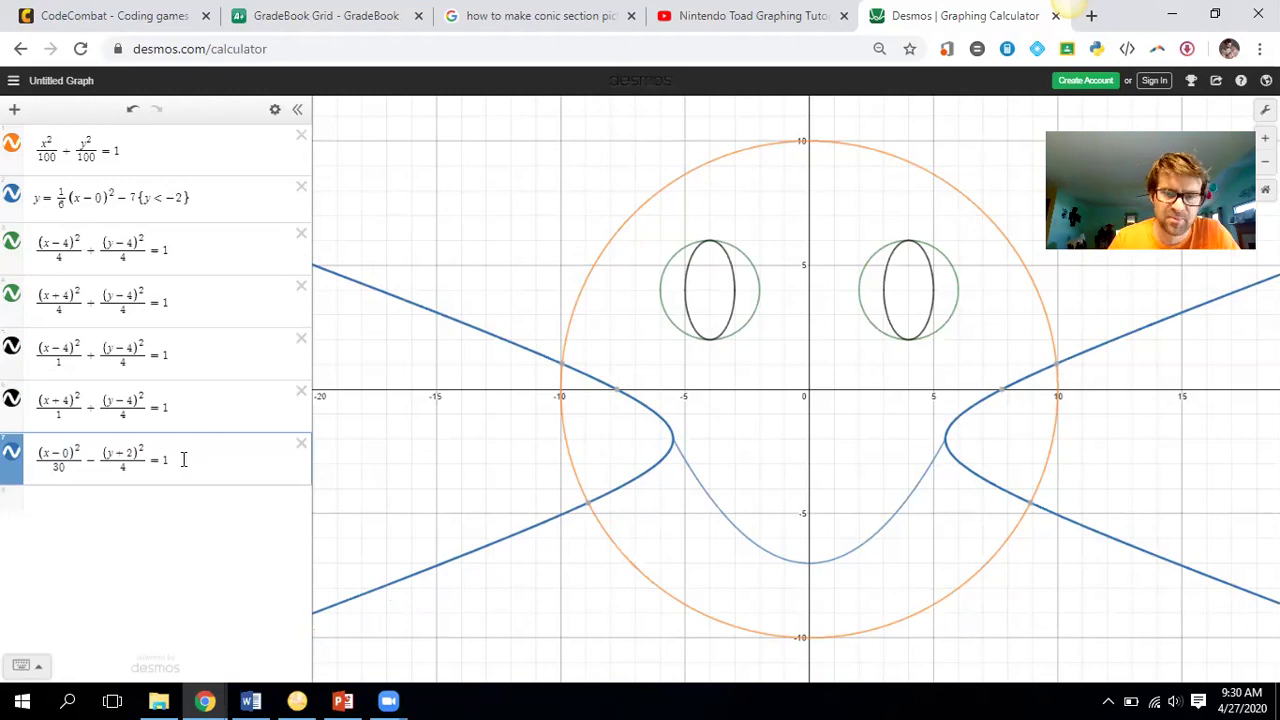
Step: Restrict the hyperbola's domain by adding {-7 < x < 7} to the end of its equation
{"action": "type", "text": "{x-7"}
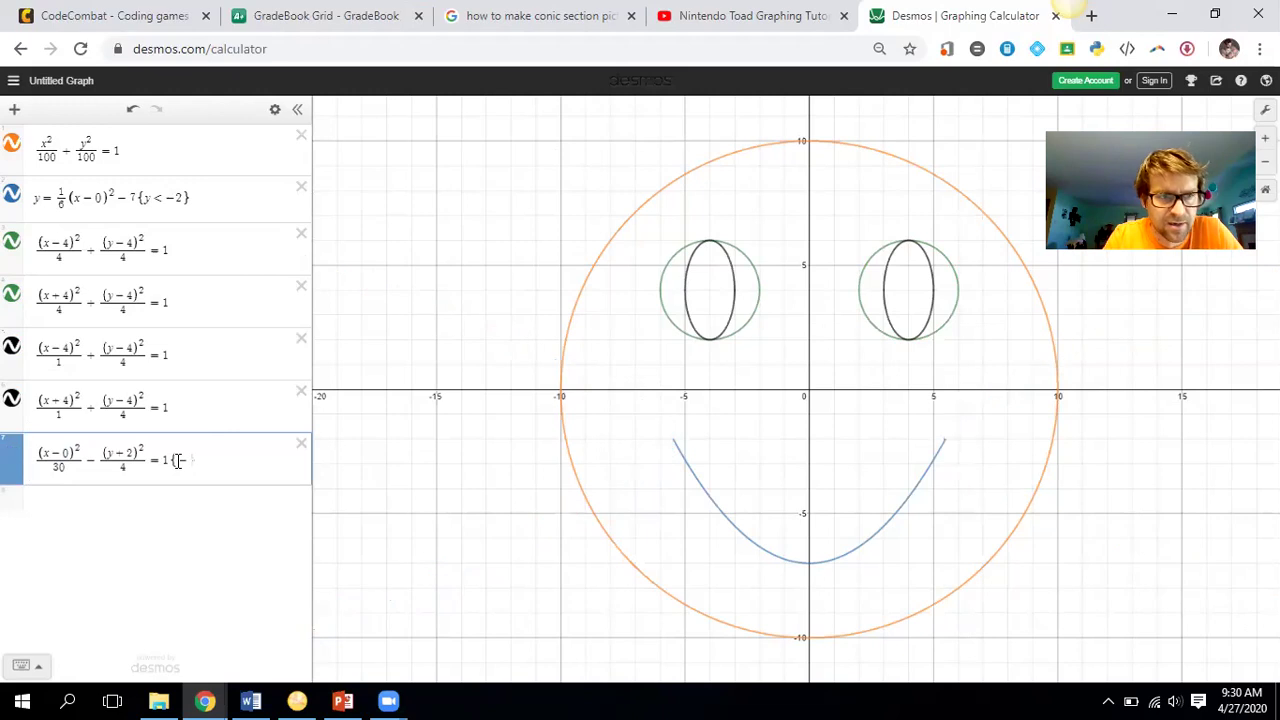
{"action": "type", "text": "<x<"}
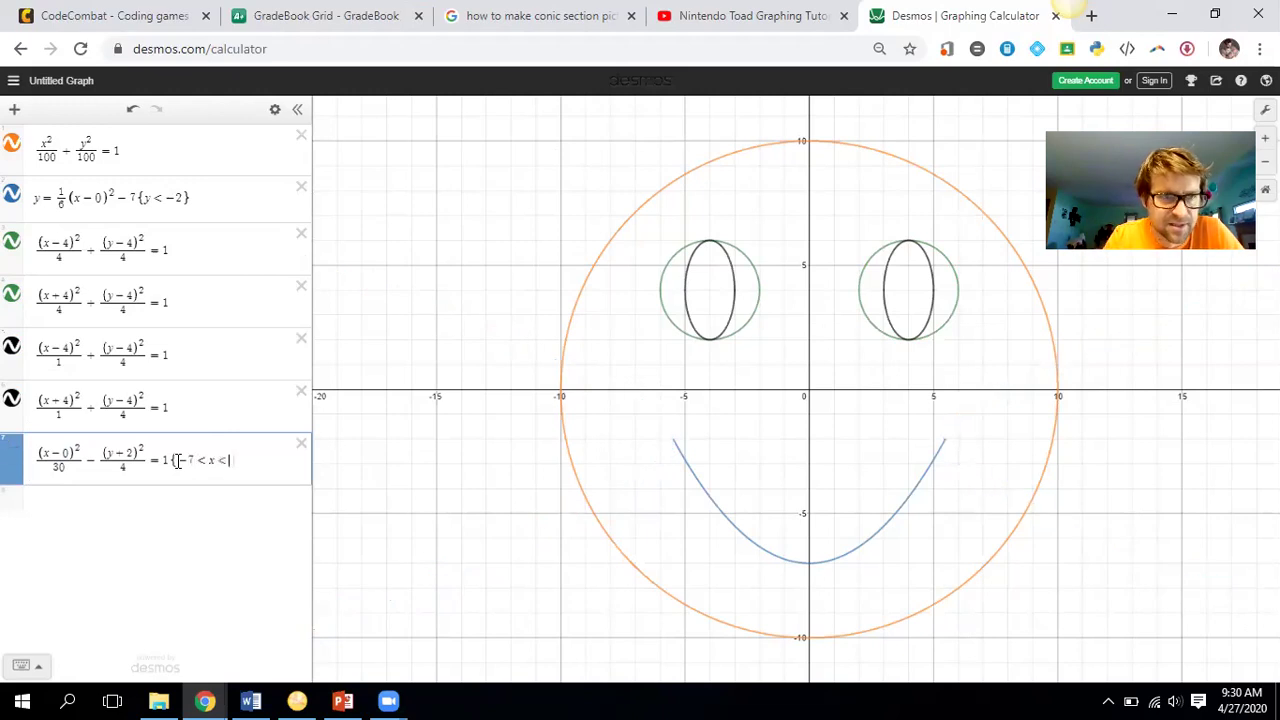
{"action": "type", "text": "7"}
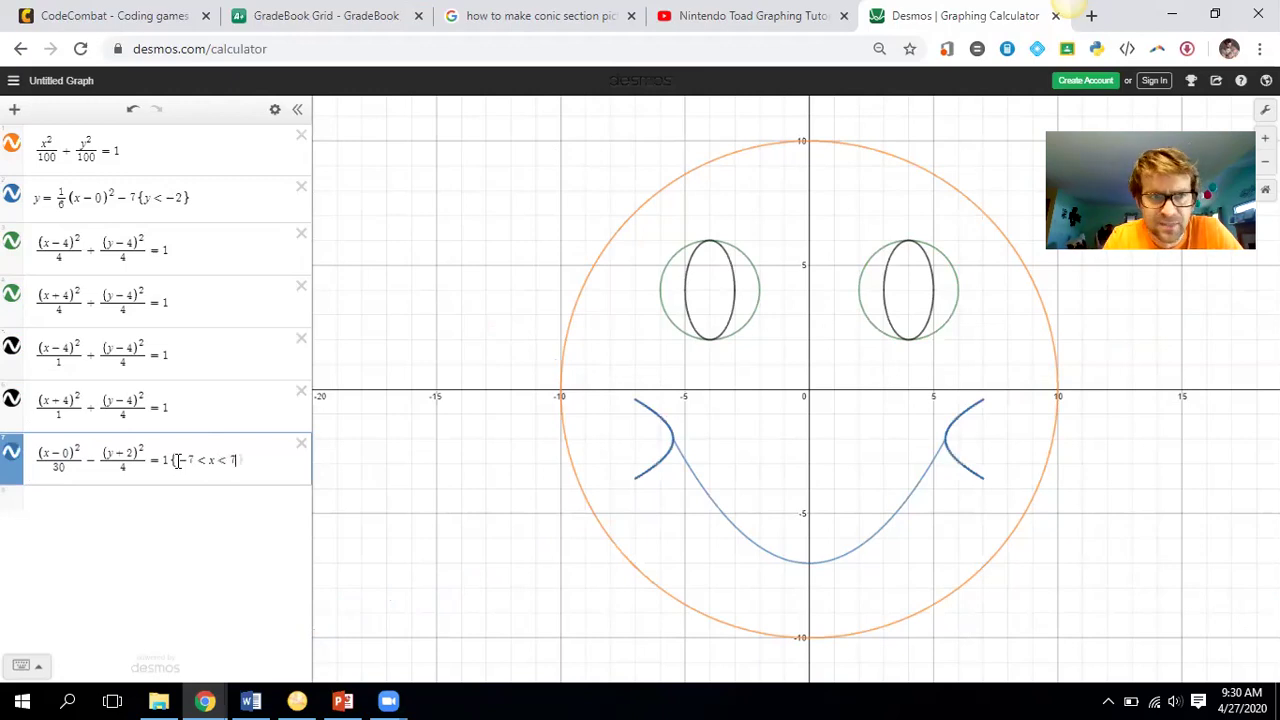
Step: Tighten the hyperbola's domain restriction to {-6.5 < x < 6.5}
{"action": "left_click", "coordinate": [187, 460]}
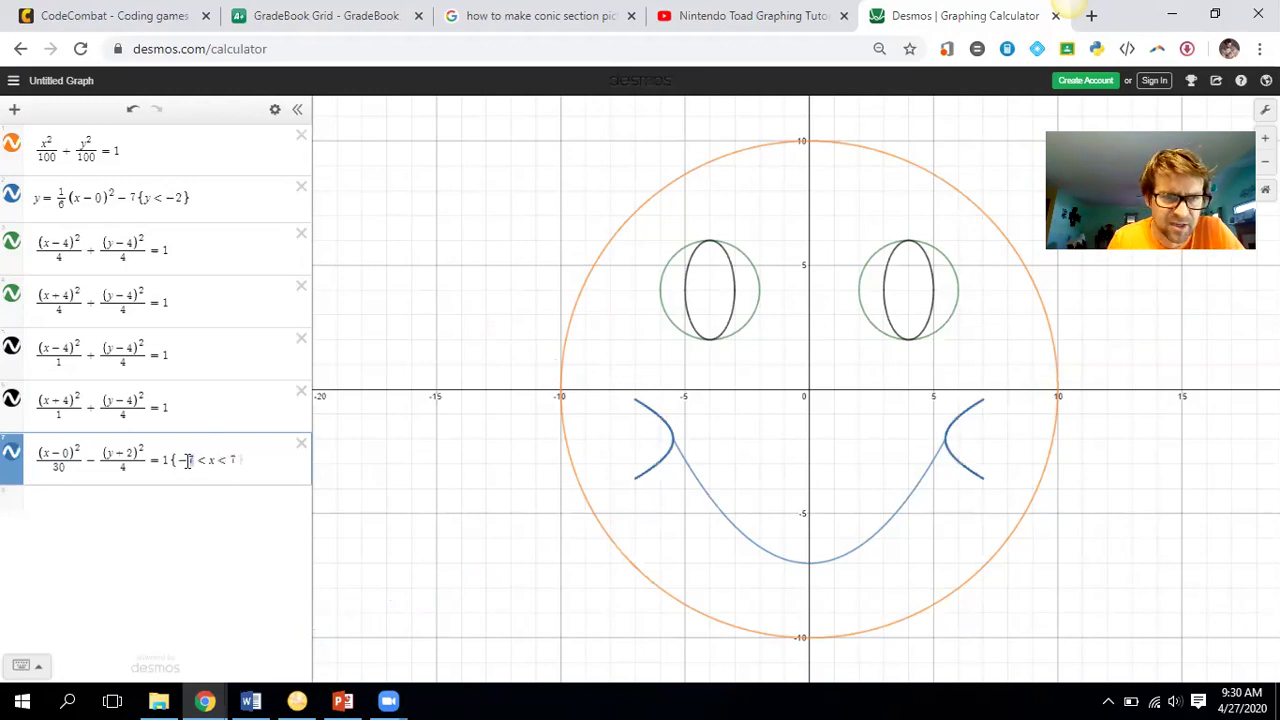
{"action": "key", "text": "Delete"}
{"action": "type", "text": "6.5"}
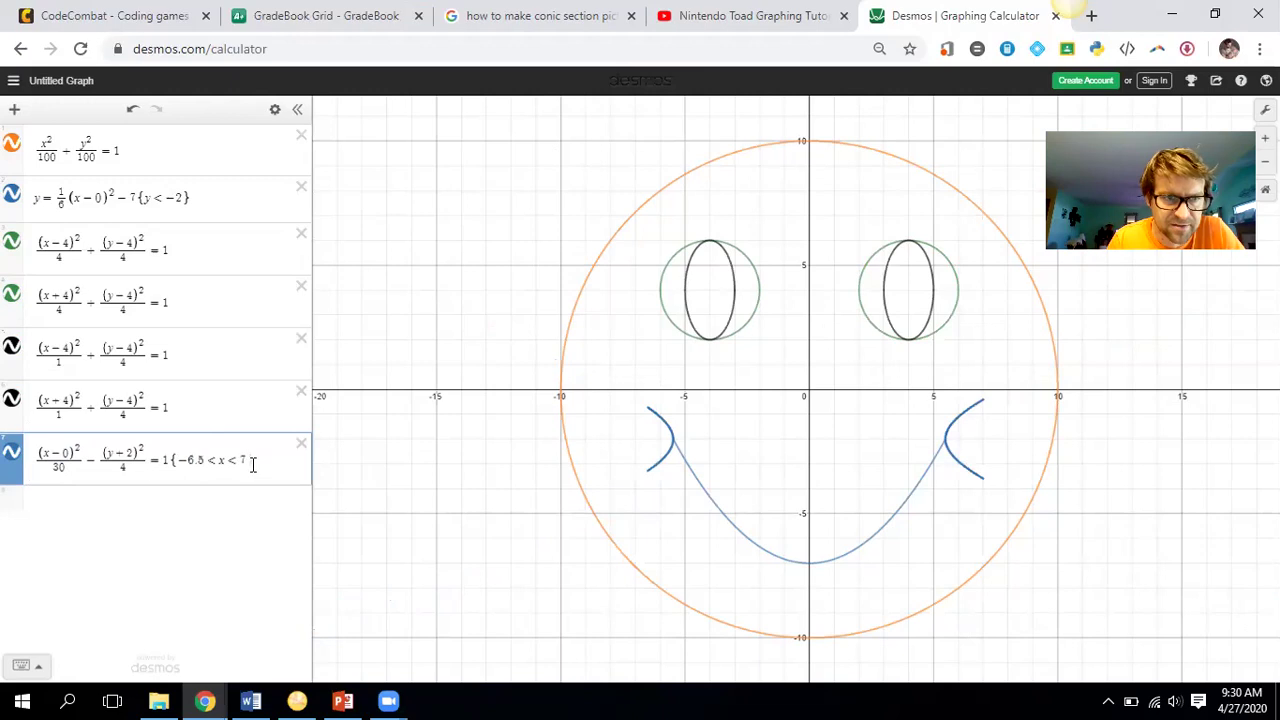
{"action": "left_click", "coordinate": [245, 460]}
{"action": "key", "text": "BackSpace"}
{"action": "type", "text": "6.5"}
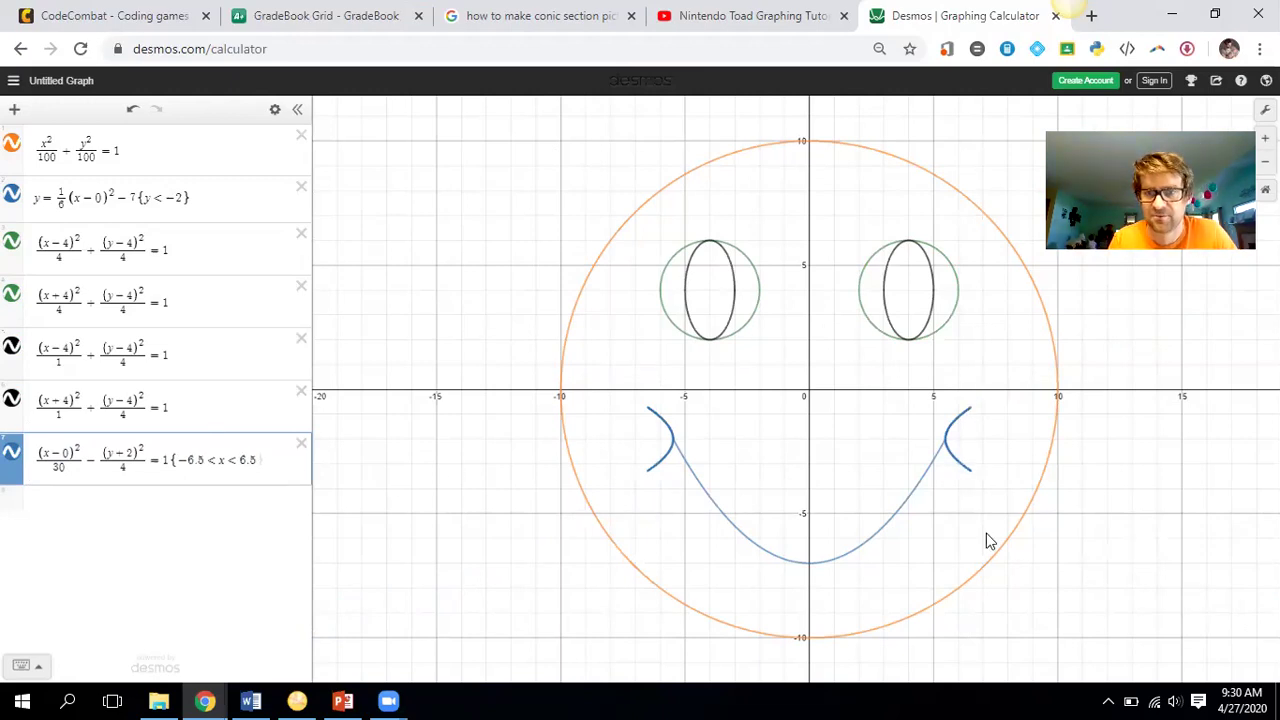
{"action": "left_click", "coordinate": [948, 545]}
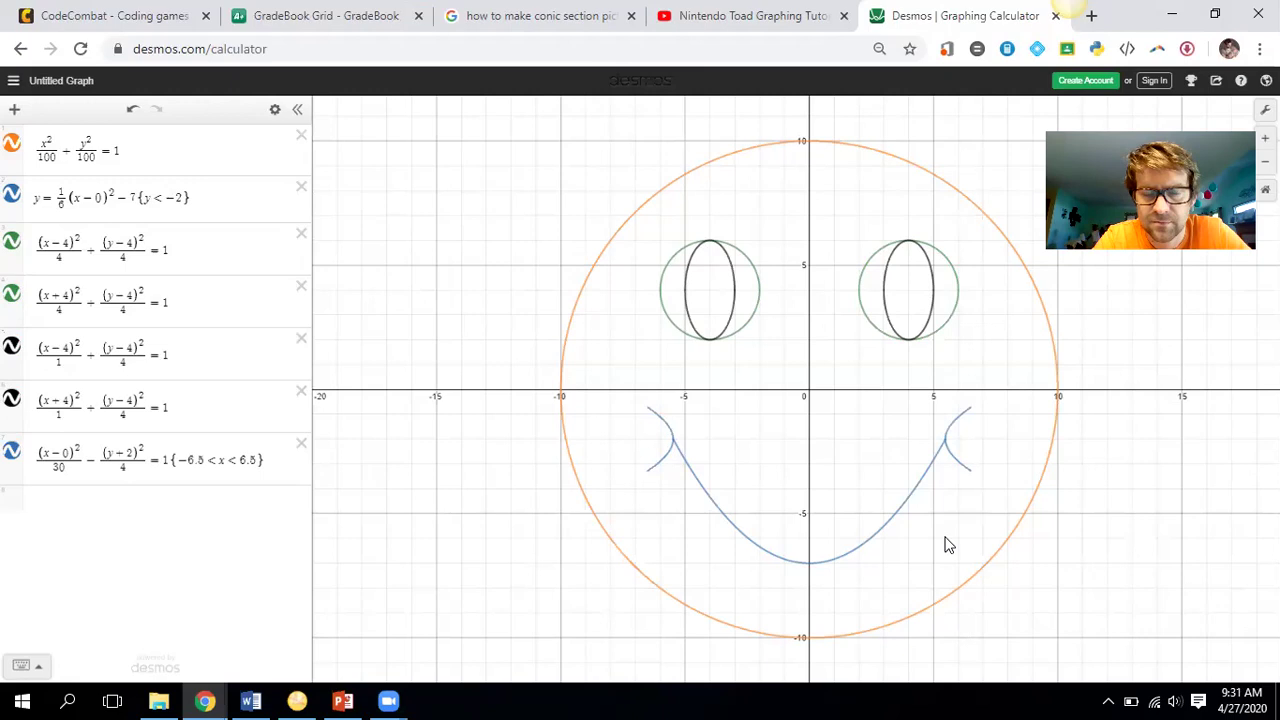
Step: Duplicate the mouth parabola's equation as the eighth expression
{"action": "left_click", "coordinate": [95, 525]}
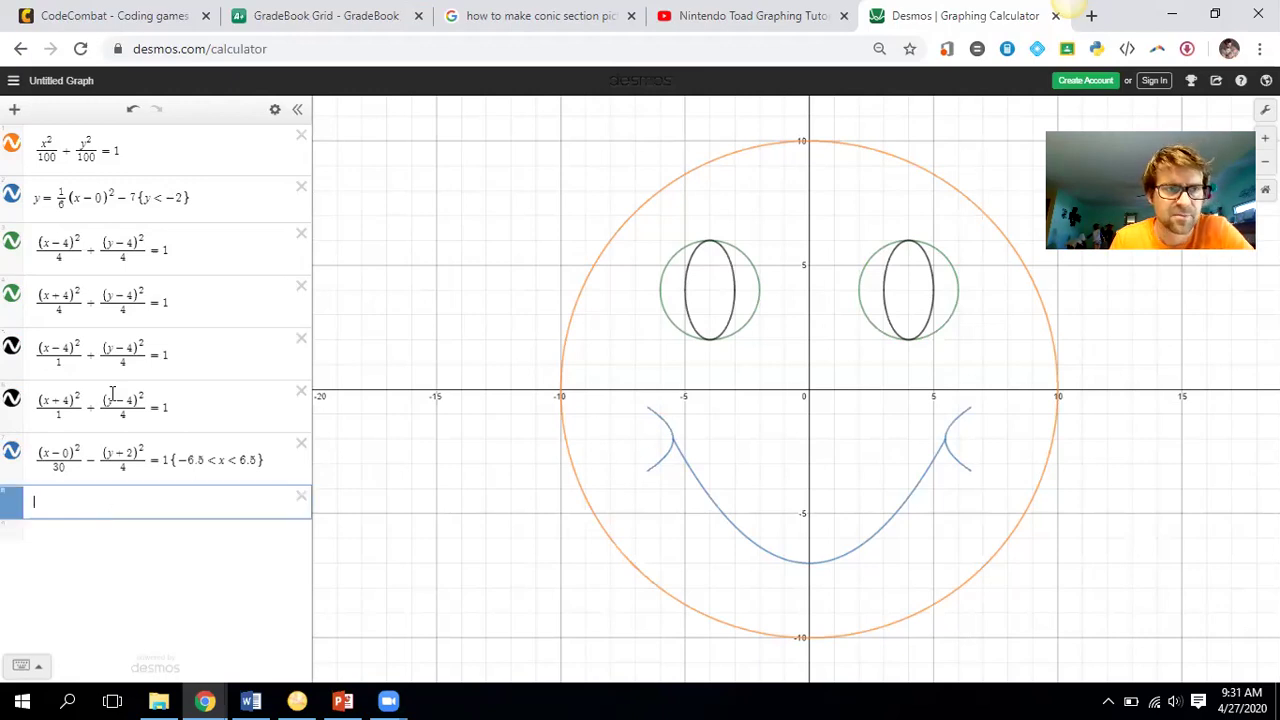
{"action": "left_click_drag", "start_coordinate": [206, 200], "coordinate": [37, 202]}
{"action": "key", "text": "ctrl+c"}
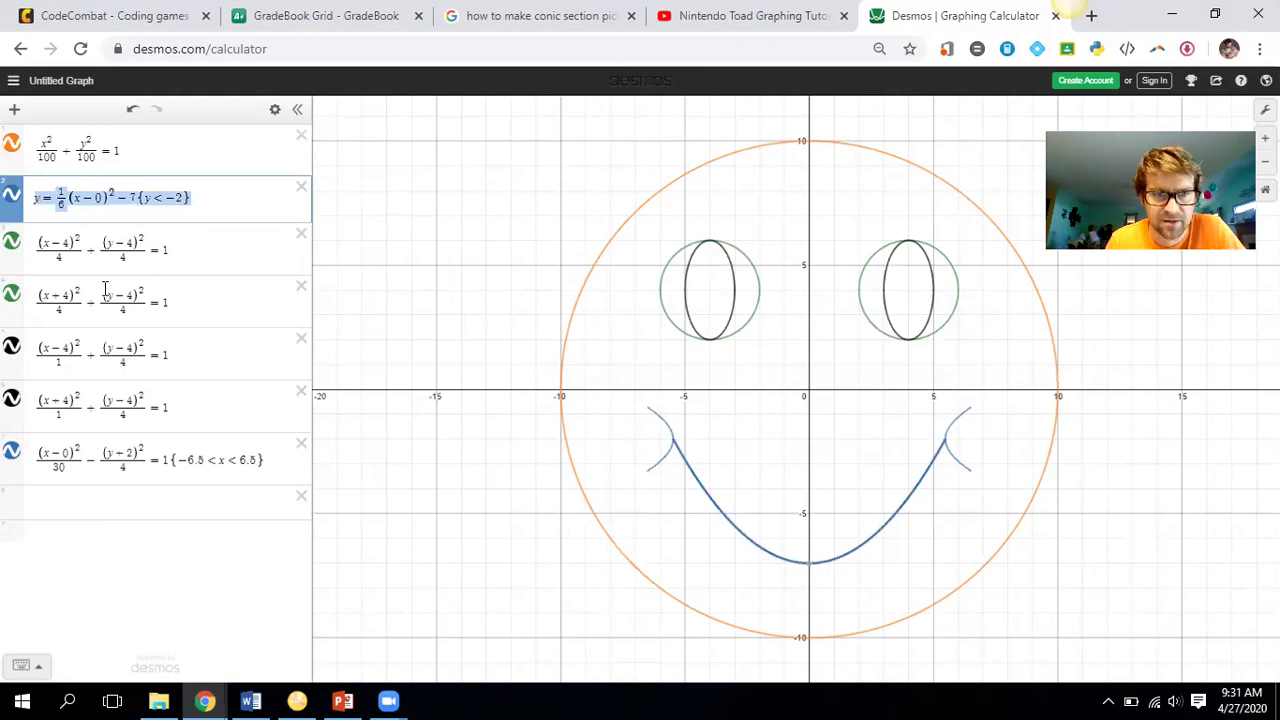
{"action": "left_click", "coordinate": [88, 519]}
{"action": "key", "text": "ctrl+v"}
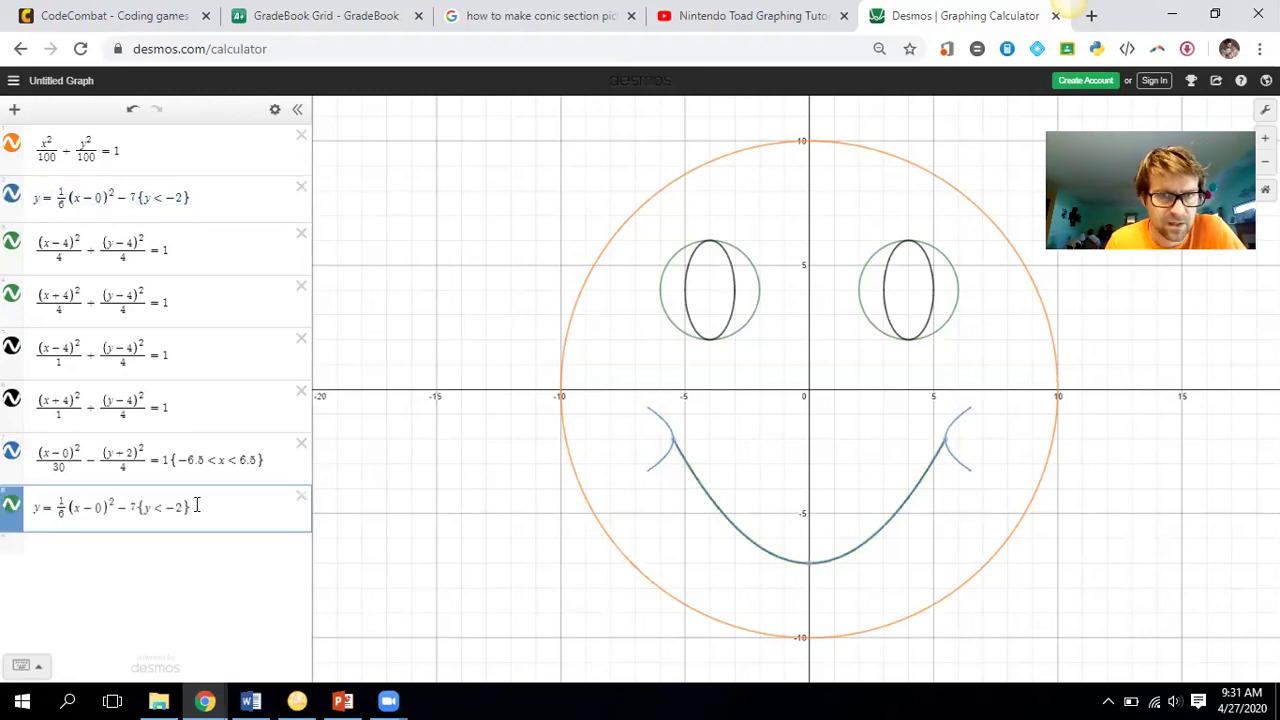
Step: Replace the 1/6 coefficient of the duplicated parabola in the eighth expression with 2
{"action": "left_click", "coordinate": [63, 512]}
{"action": "left_click_drag", "start_coordinate": [63, 512], "coordinate": [51, 508]}
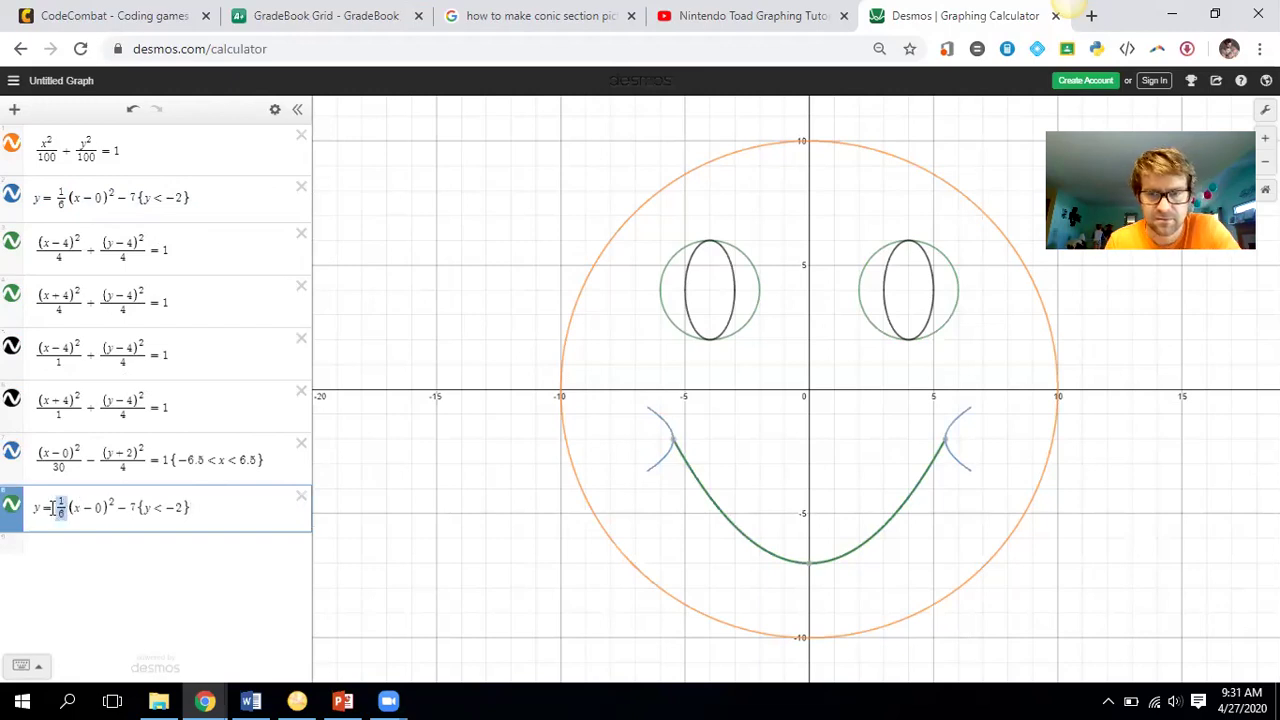
{"action": "key", "text": "BackSpace"}
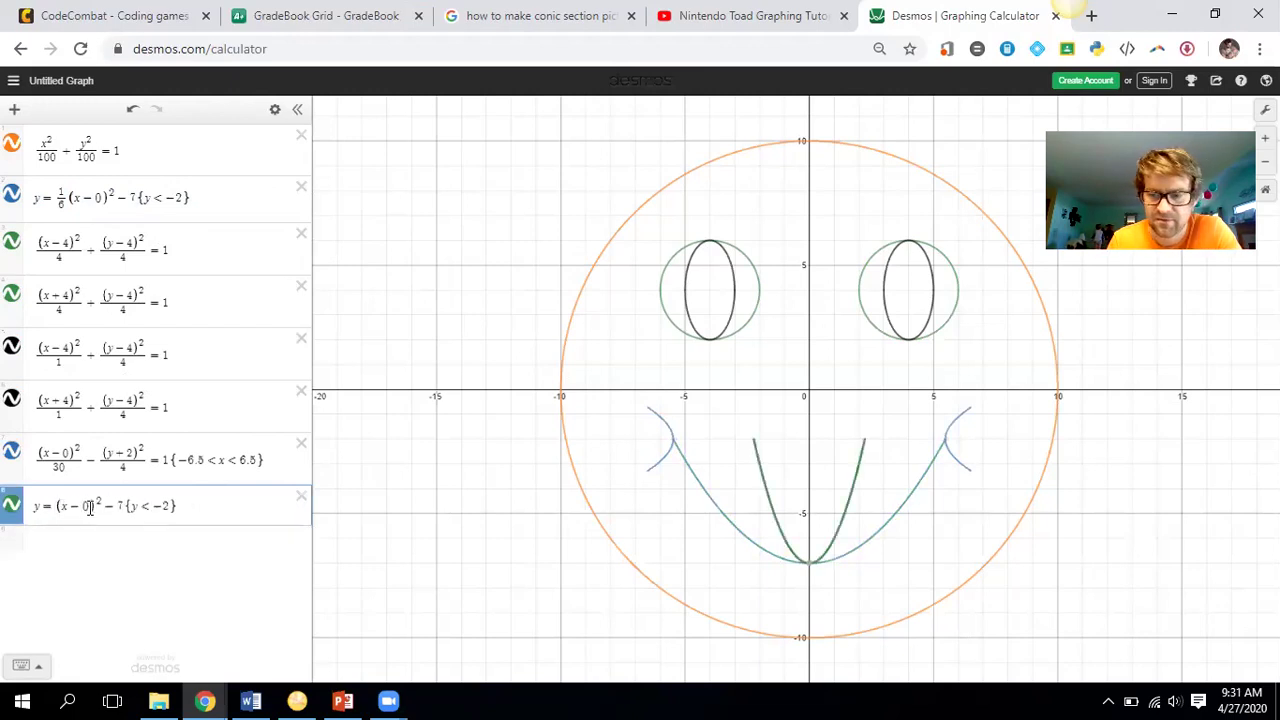
{"action": "type", "text": "2"}
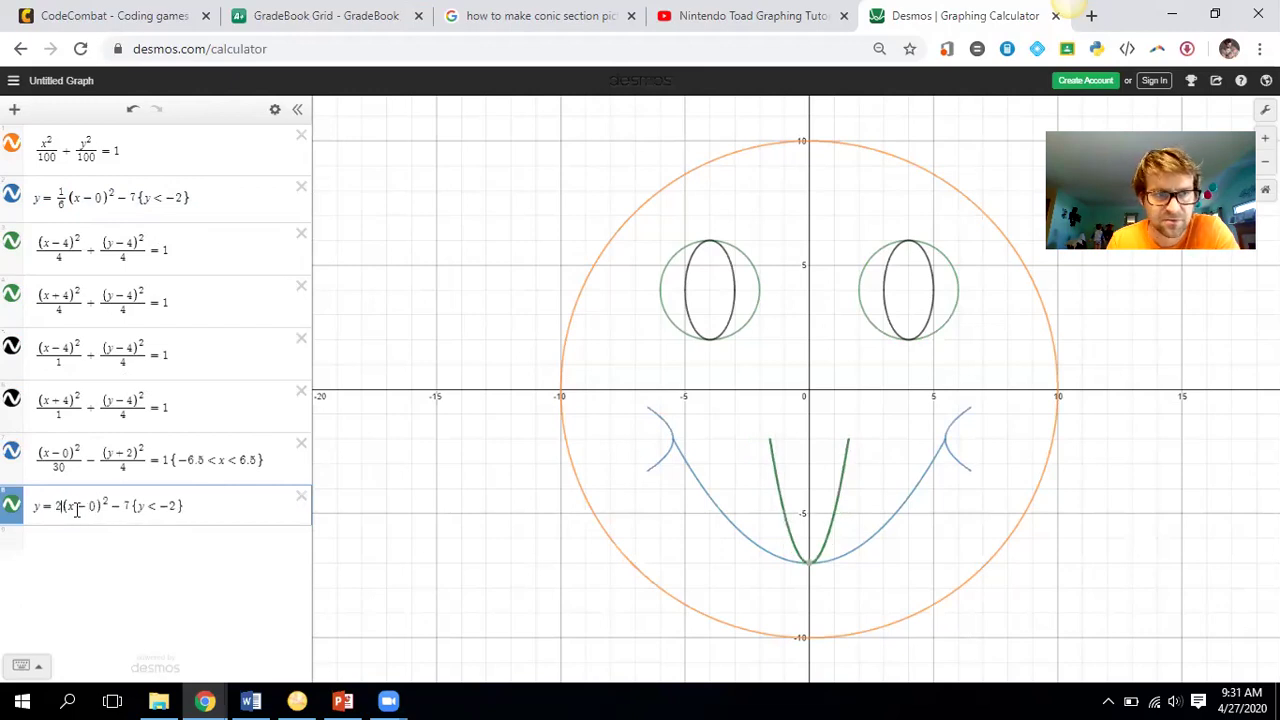
{"action": "key", "text": "BackSpace"}
{"action": "type", "text": "3"}
{"action": "key", "text": "BackSpace"}
{"action": "type", "text": "2"}
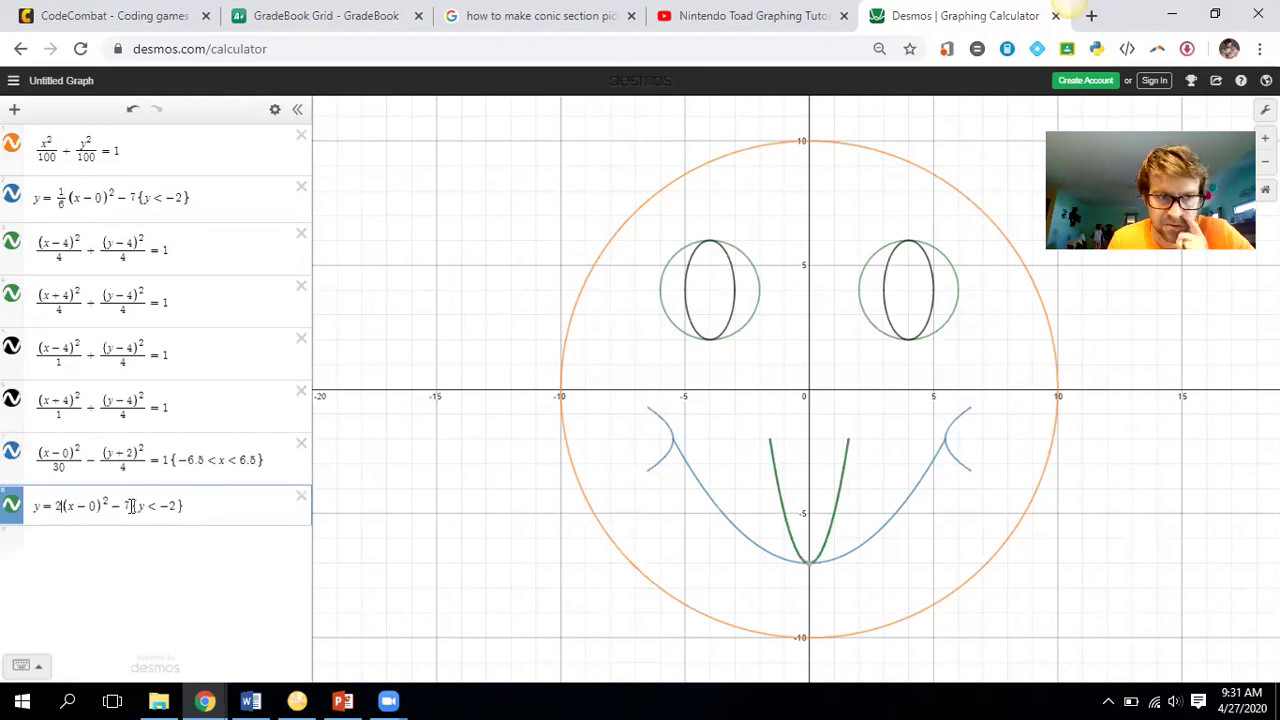
Step: Change the eighth expression's constant to -2 and remove its {y < -2} restriction
{"action": "left_click_drag", "start_coordinate": [131, 506], "coordinate": [118, 506]}
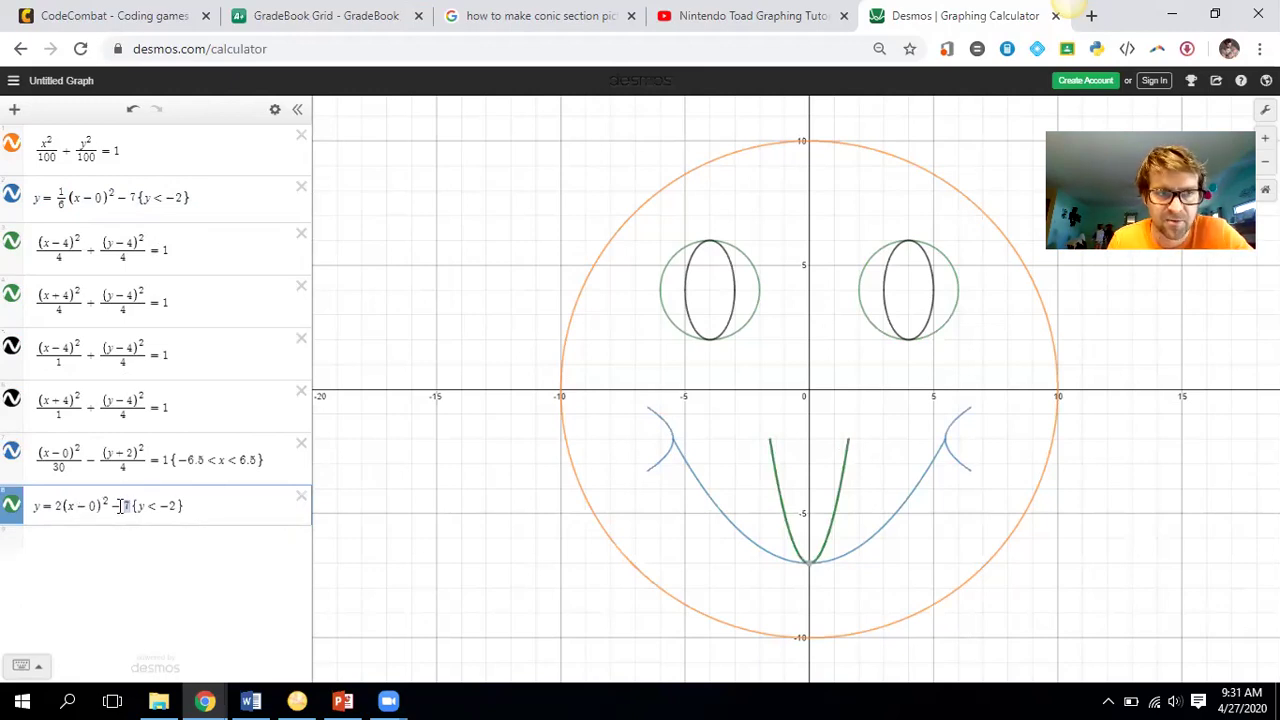
{"action": "left_click", "coordinate": [119, 506]}
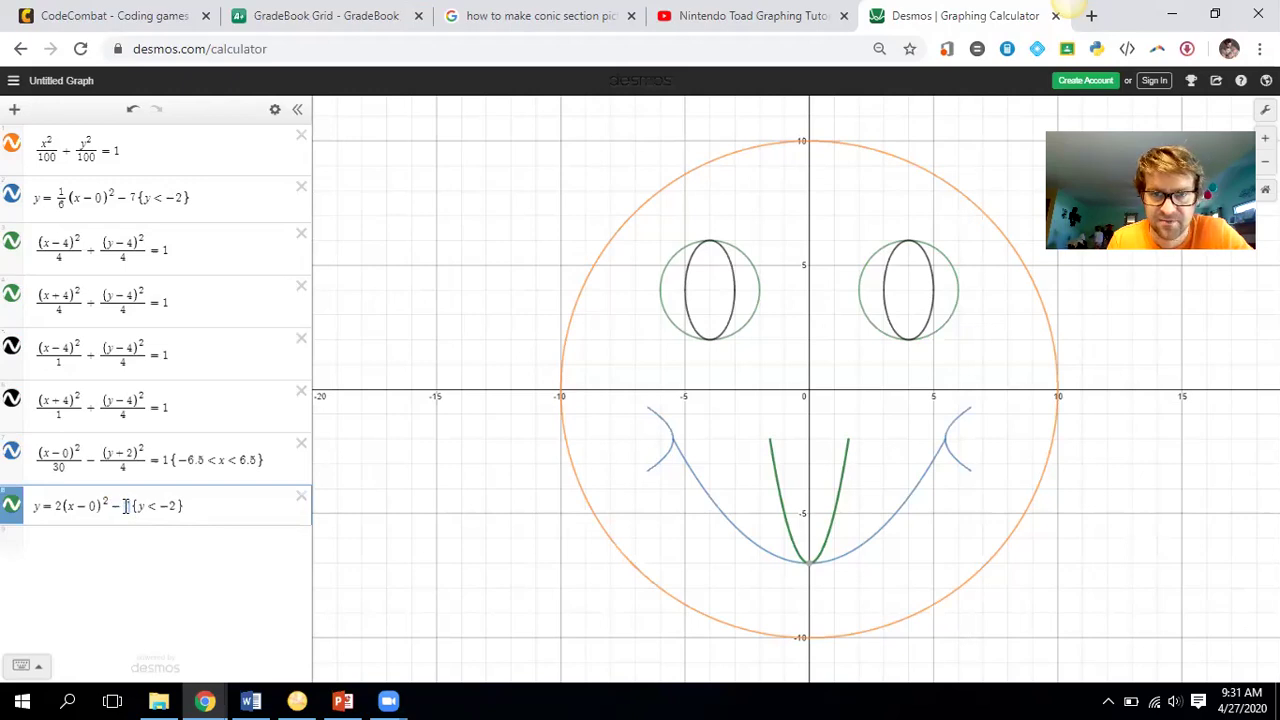
{"action": "key", "text": "BackSpace"}
{"action": "type", "text": "2"}
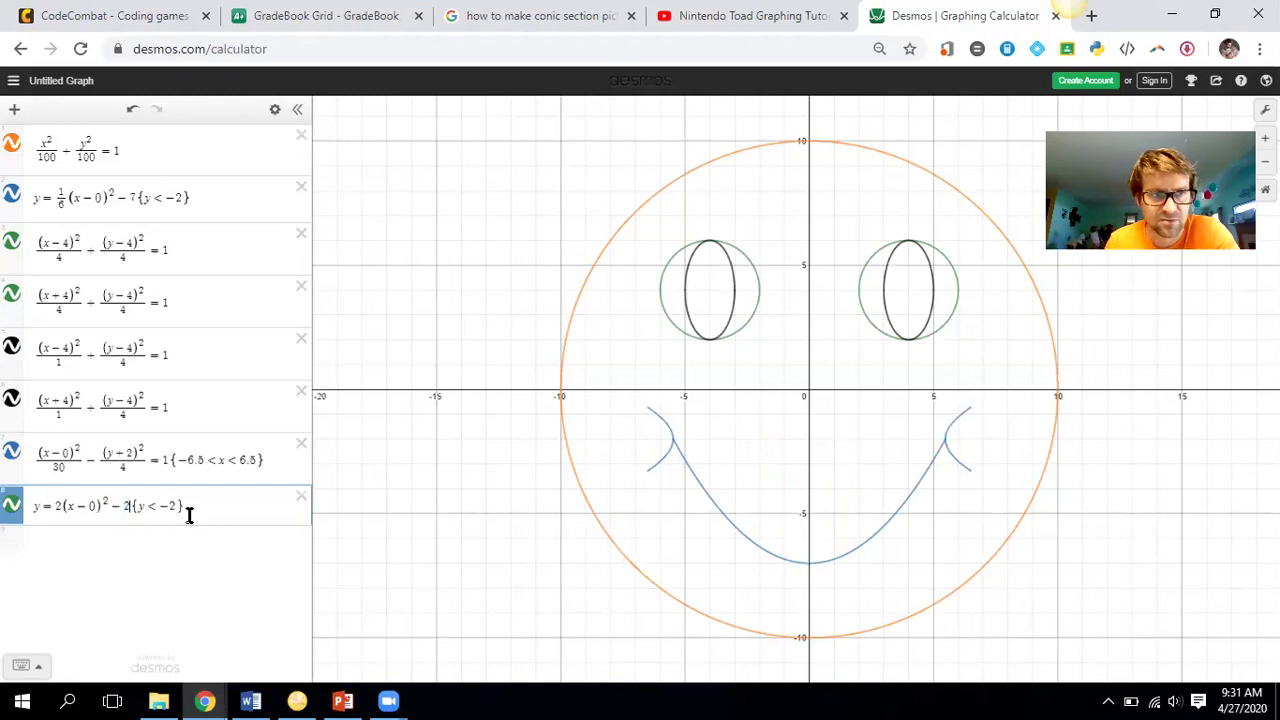
{"action": "left_click", "coordinate": [139, 527]}
{"action": "double_click", "coordinate": [127, 506]}
{"action": "left_click_drag", "start_coordinate": [175, 506], "coordinate": [129, 506]}
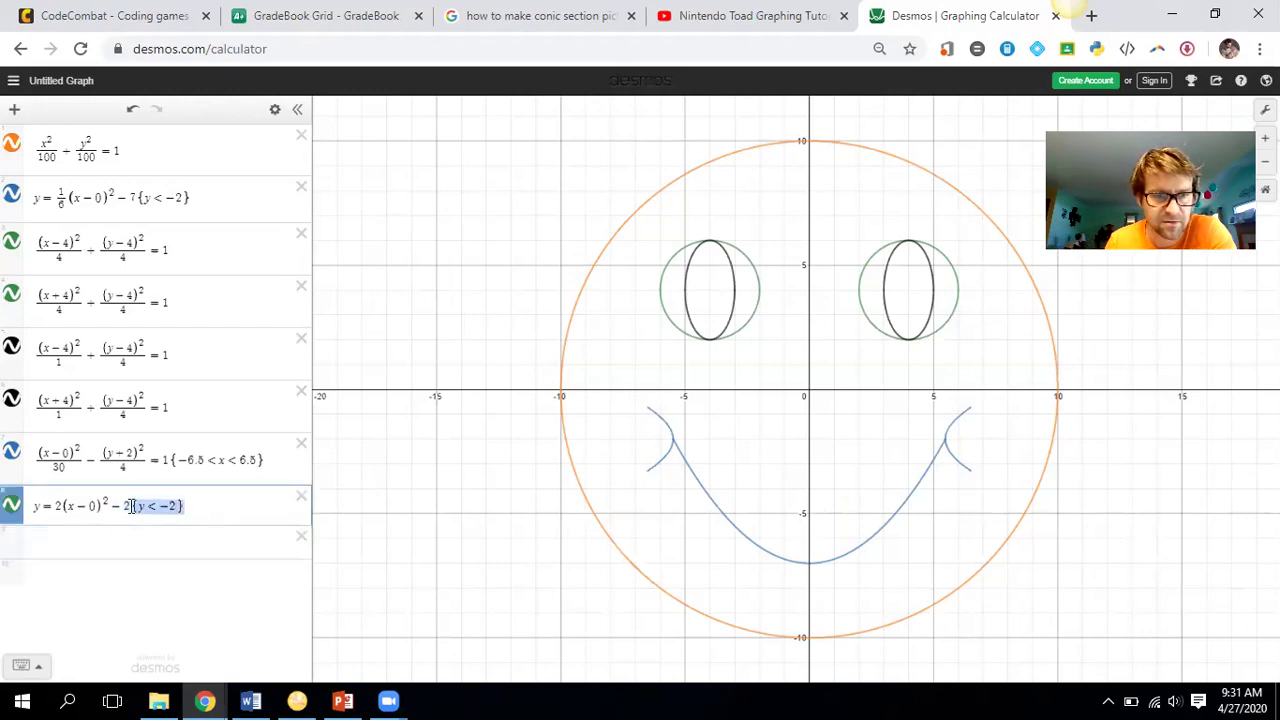
{"action": "key", "text": "BackSpace"}
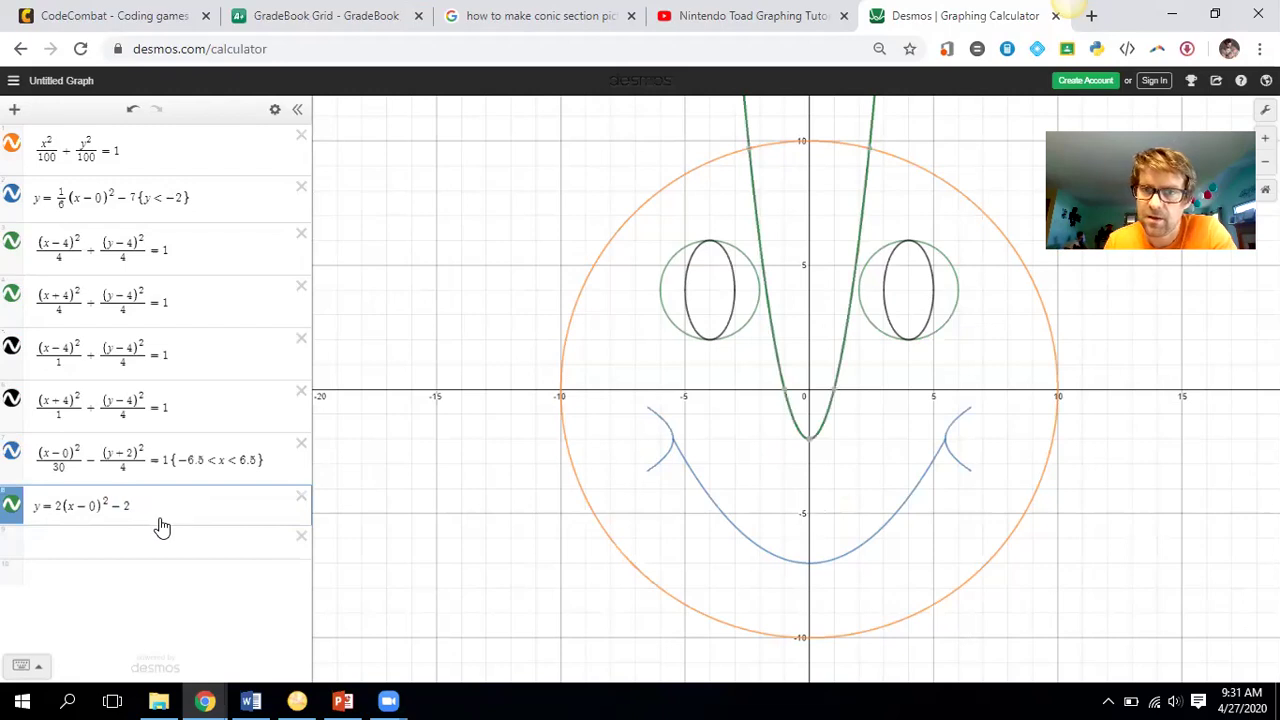
Step: Set the nose parabola's constant to -3 and restrict it with {y < 1}
{"action": "double_click", "coordinate": [127, 505]}
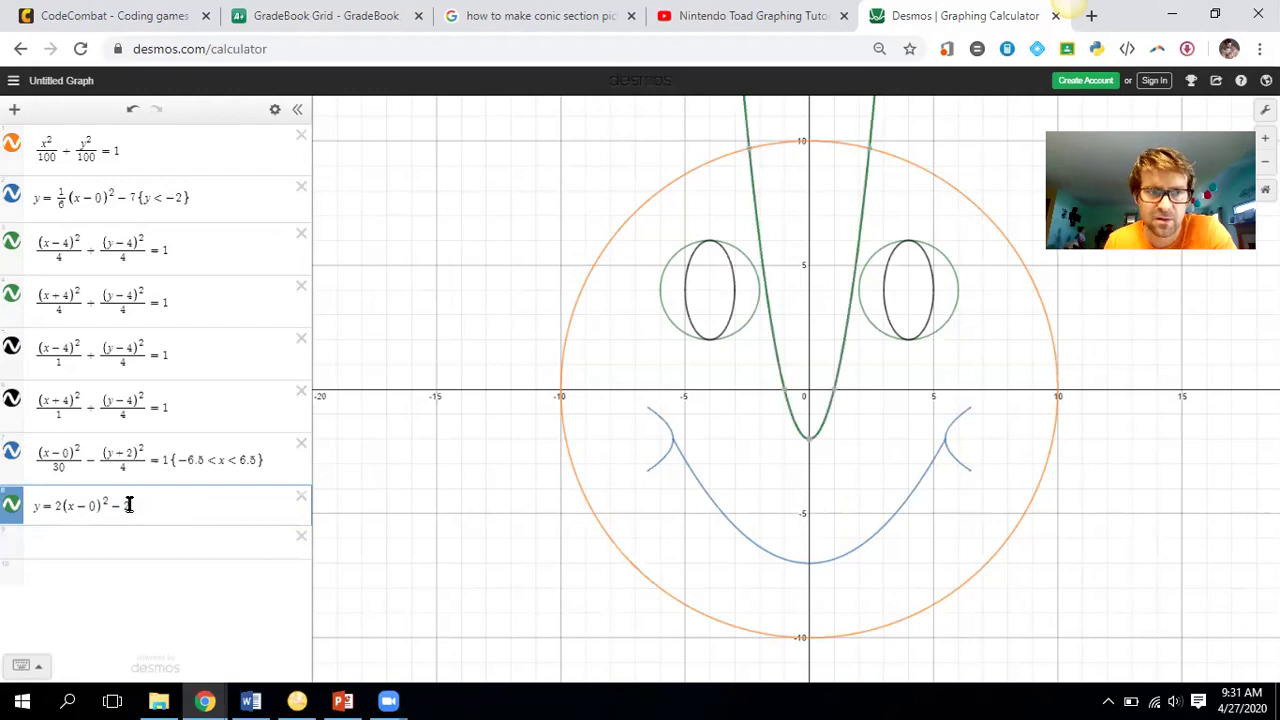
{"action": "type", "text": "3"}
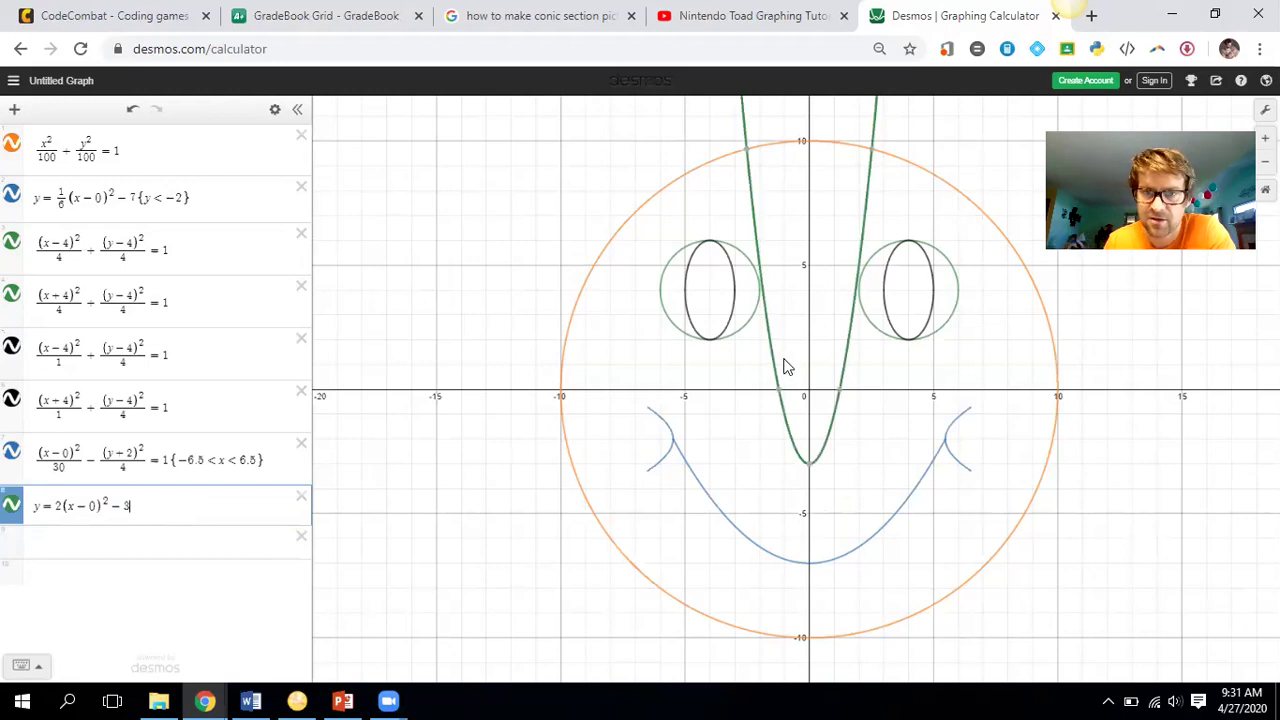
{"action": "type", "text": "{y < 1}"}
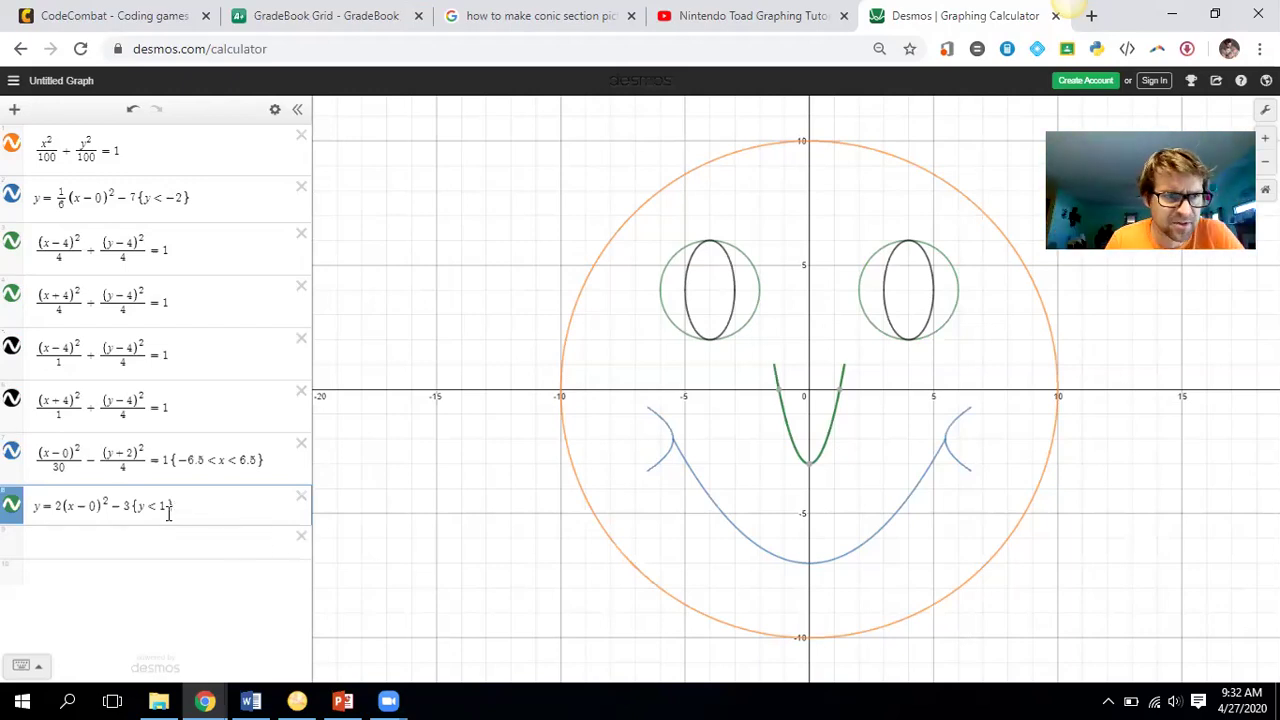
Step: Duplicate the cheek hyperbola's equation as the ninth expression and delete the copy's domain restriction
{"action": "left_click_drag", "start_coordinate": [266, 460], "coordinate": [20, 447]}
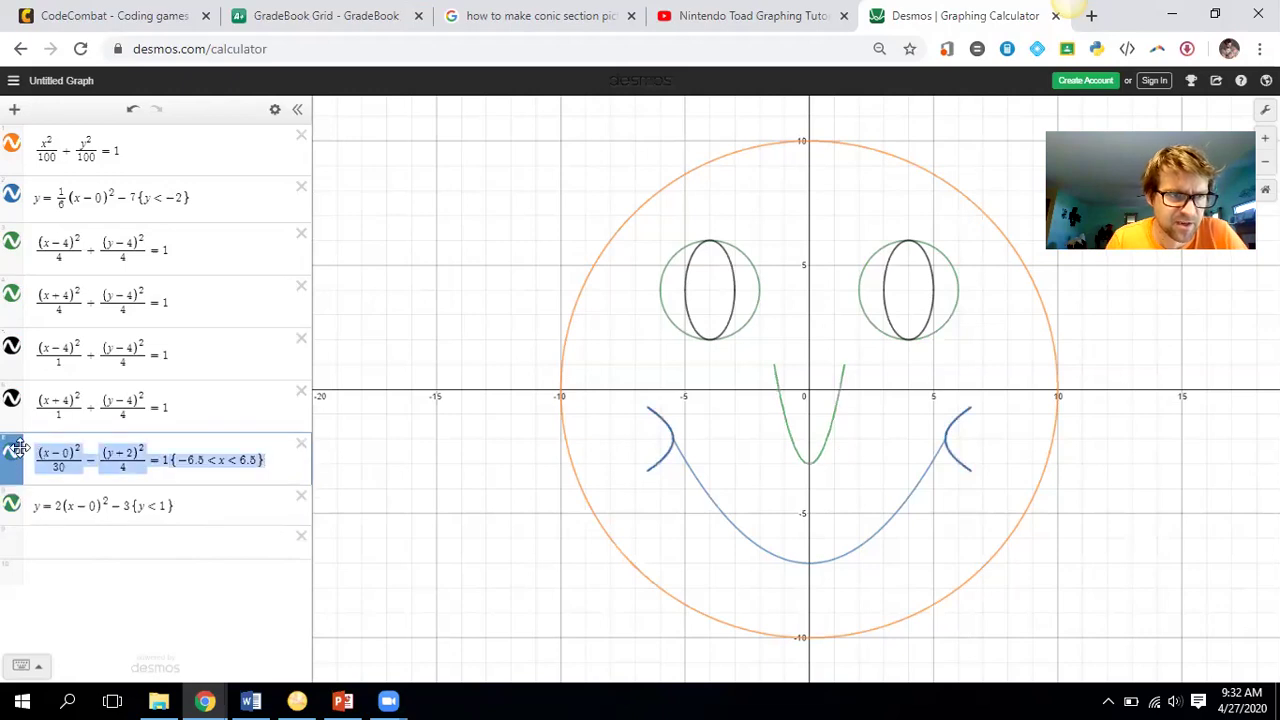
{"action": "key", "text": "ctrl+c"}
{"action": "left_click", "coordinate": [100, 560]}
{"action": "key", "text": "ctrl+v"}
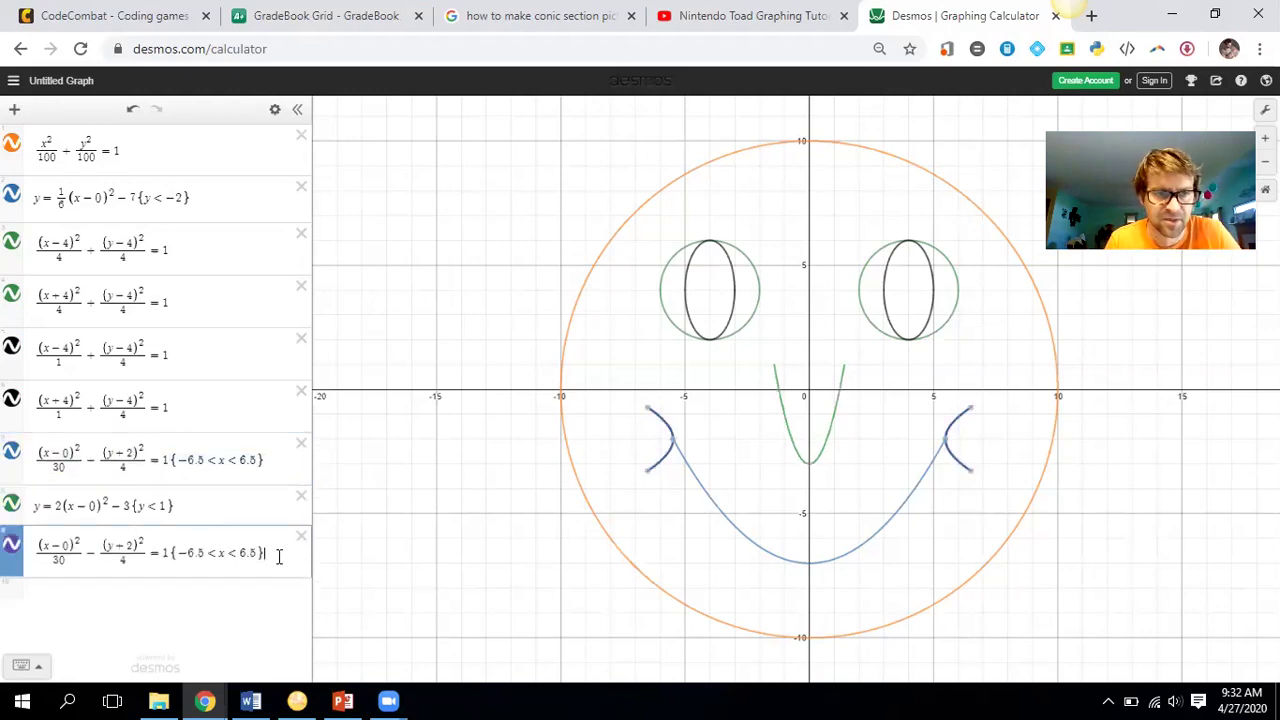
{"action": "left_click_drag", "start_coordinate": [278, 554], "coordinate": [189, 553]}
{"action": "key", "text": "BackSpace"}
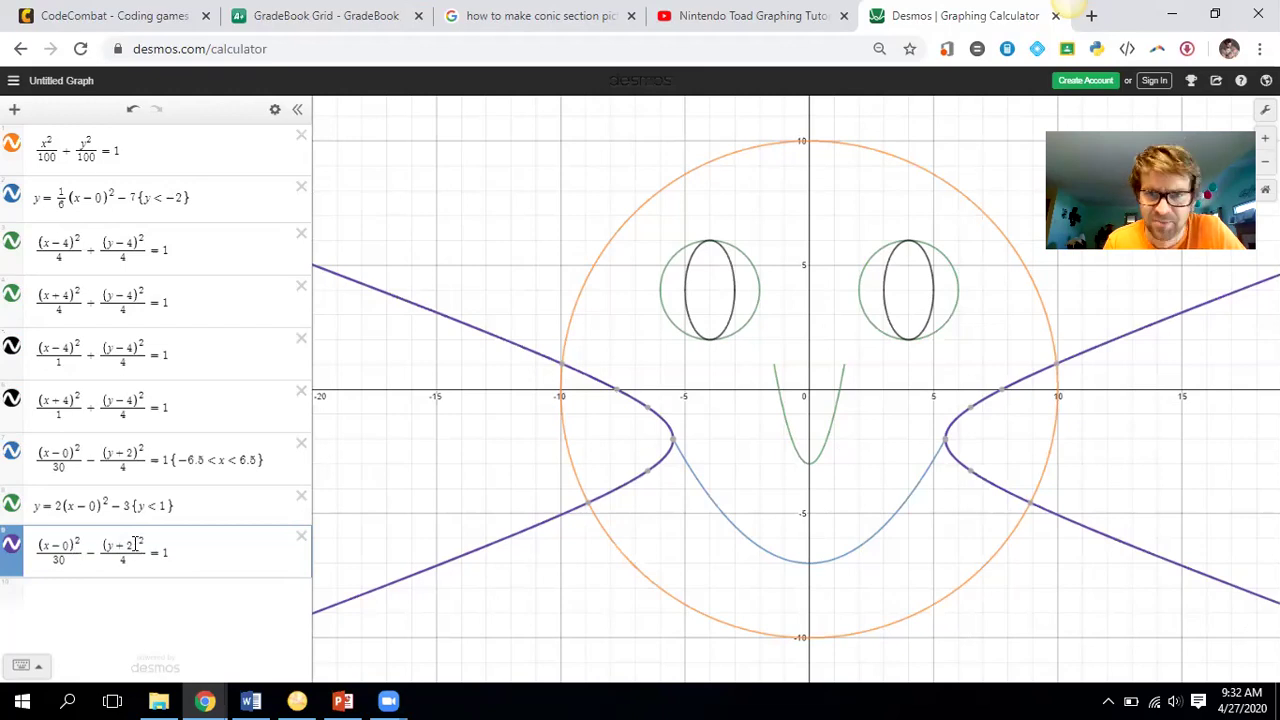
Step: Change the y term of the ninth expression's hyperbola to (y - 10)^2
{"action": "left_click_drag", "start_coordinate": [138, 544], "coordinate": [114, 545]}
{"action": "type", "text": "-5"}
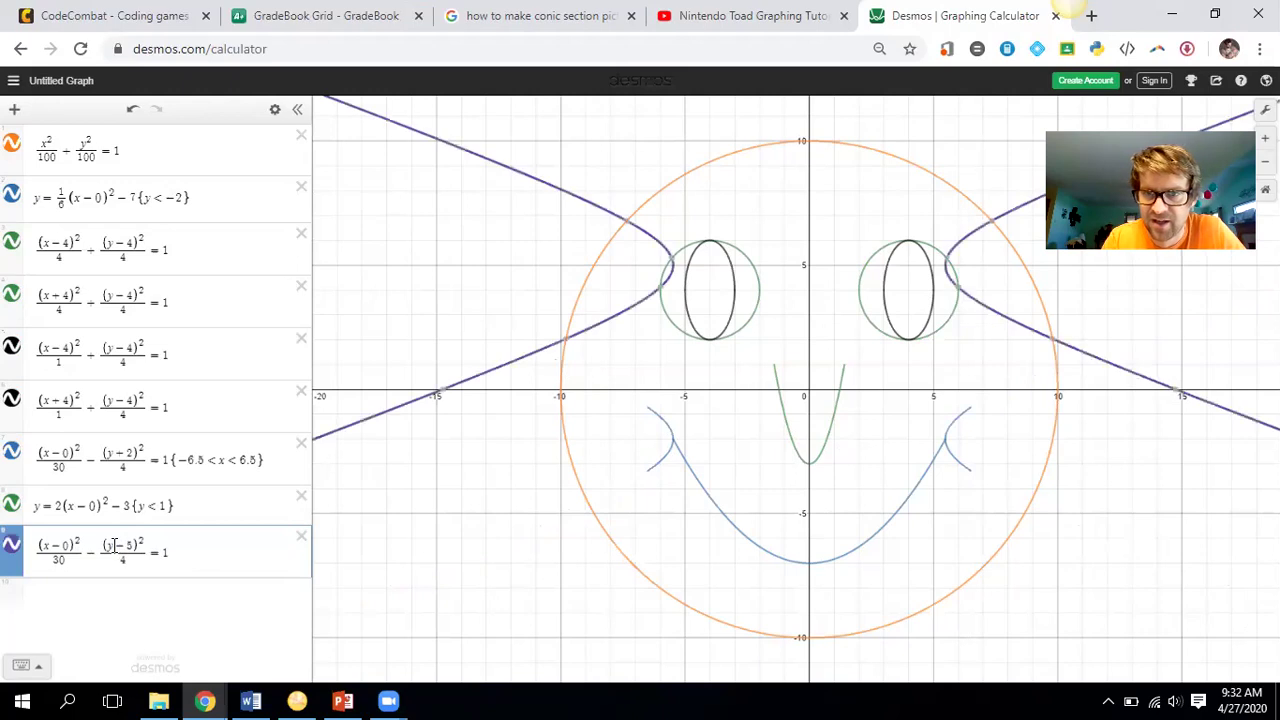
{"action": "key", "text": "BackSpace"}
{"action": "type", "text": "8"}
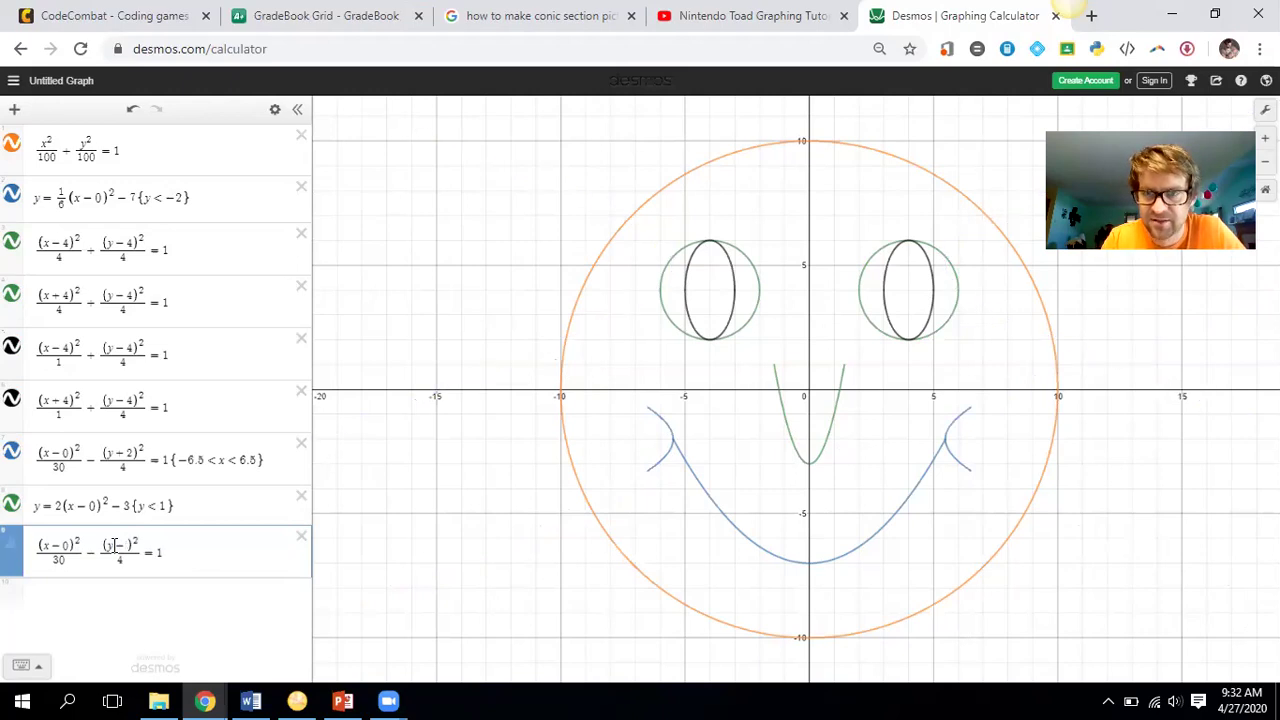
{"action": "key", "text": "BackSpace"}
{"action": "type", "text": "10"}
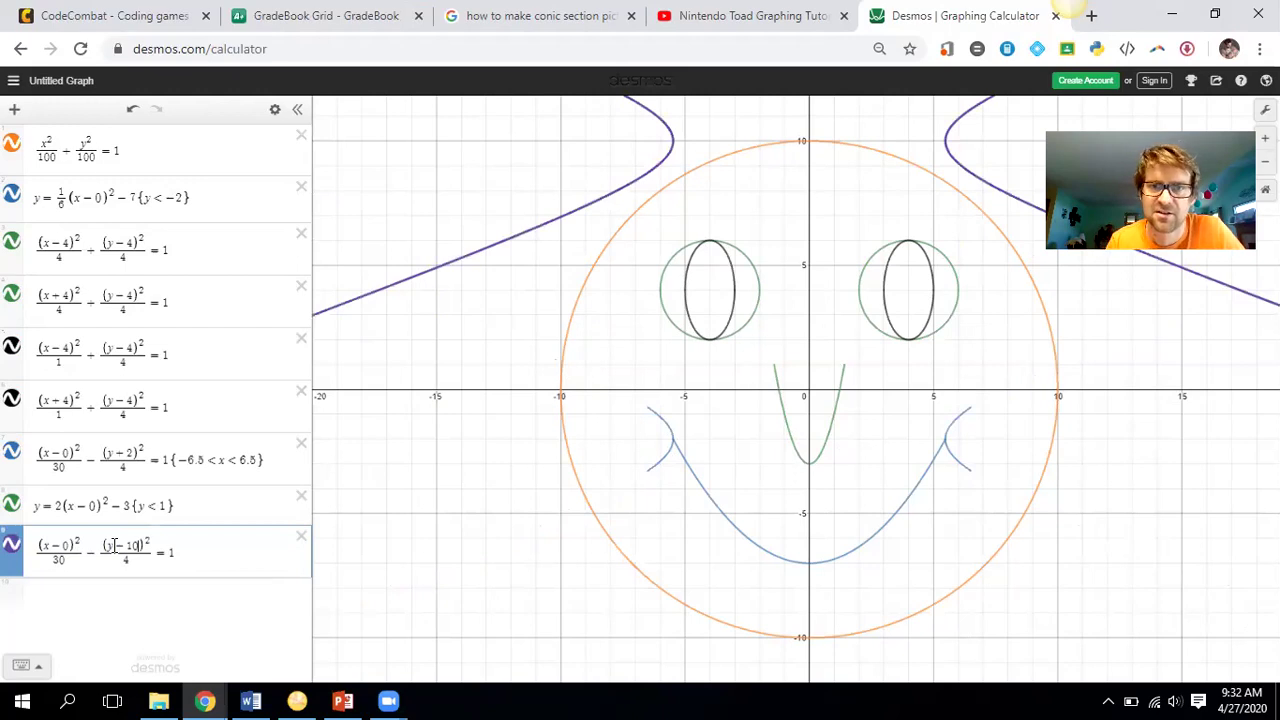
Step: Set the ninth expression's x denominator to 36 and its y denominator to 16
{"action": "left_click", "coordinate": [55, 563]}
{"action": "key", "text": "BackSpace"}
{"action": "type", "text": "6"}
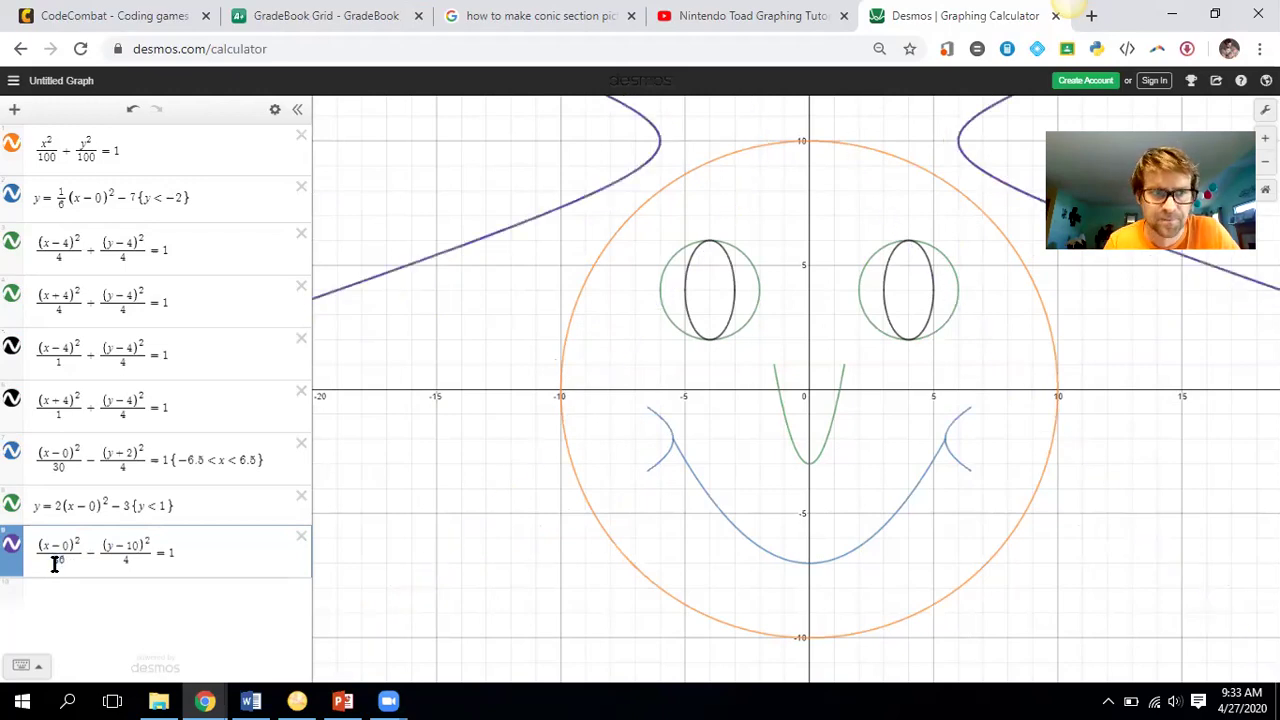
{"action": "double_click", "coordinate": [125, 560]}
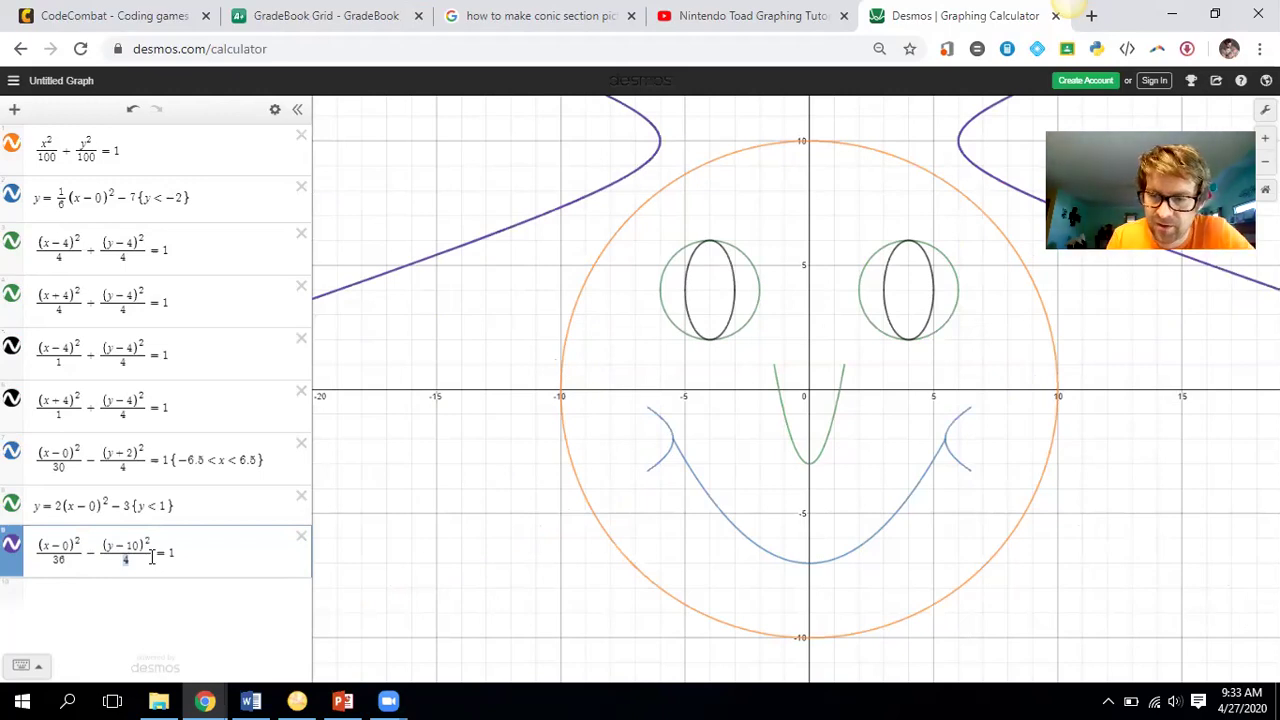
{"action": "type", "text": "10"}
{"action": "key", "text": "BackSpace"}
{"action": "type", "text": "6"}
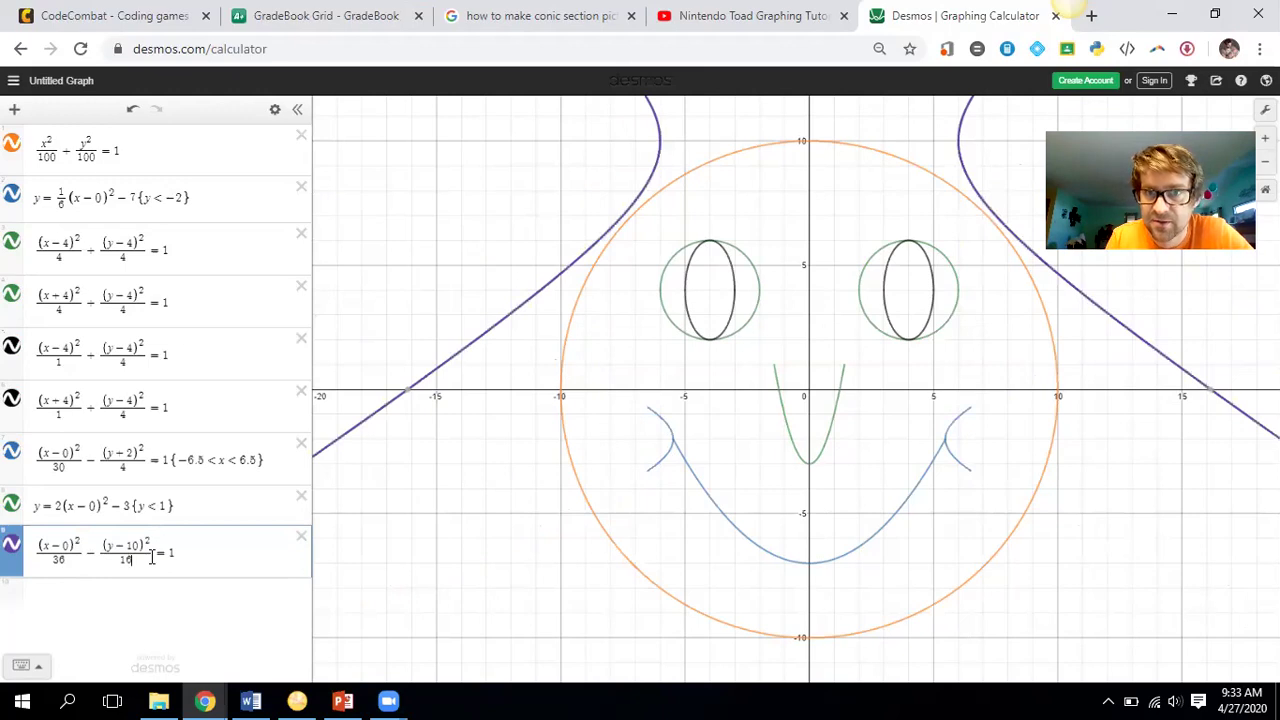
Step: Change the y denominator of the ninth expression's hyperbola to 20
{"action": "scroll", "coordinate": [793, 392], "scroll_direction": "down", "scroll_amount": 2}
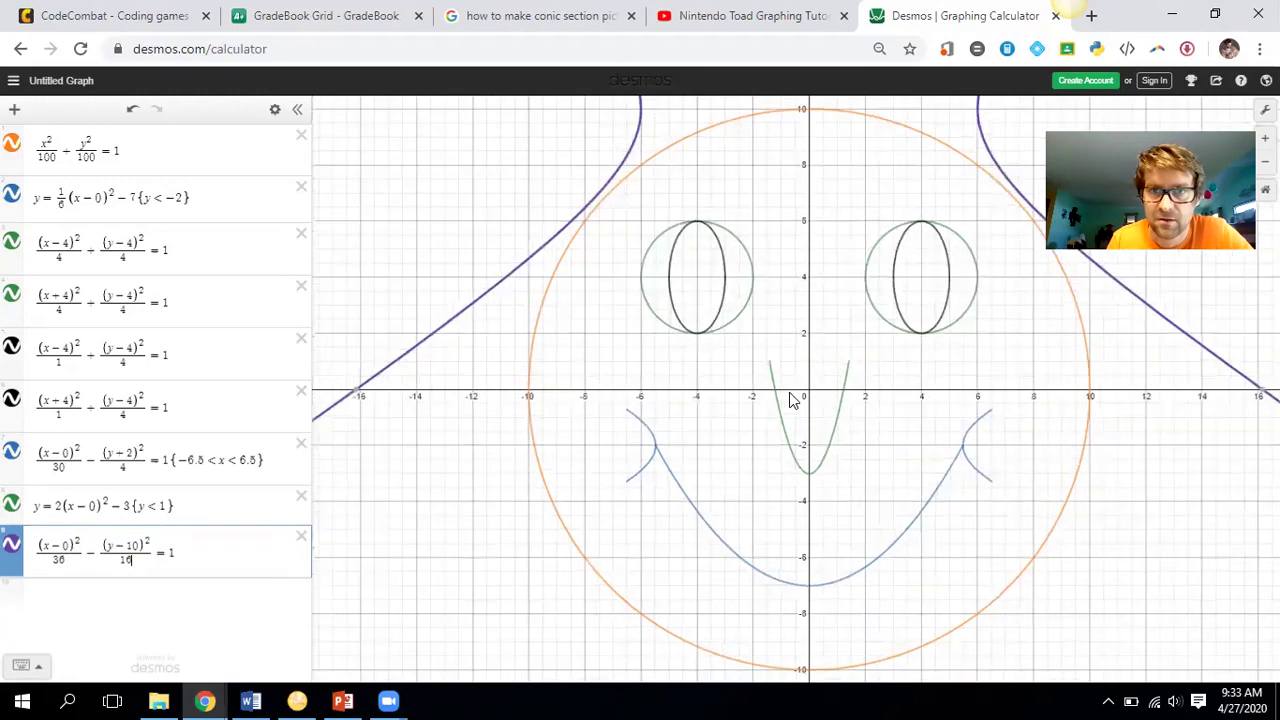
{"action": "scroll", "coordinate": [793, 392], "scroll_direction": "down", "scroll_amount": 2}
{"action": "left_click_drag", "start_coordinate": [794, 314], "coordinate": [808, 360]}
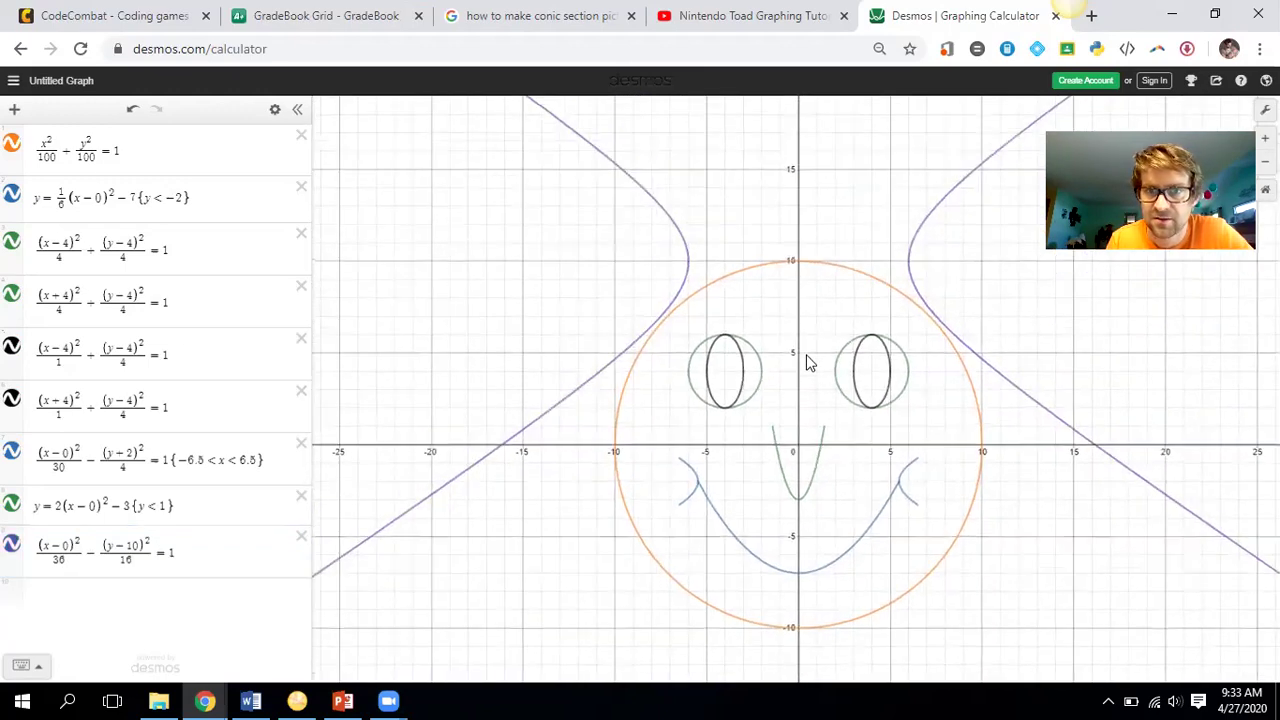
{"action": "left_click", "coordinate": [130, 562]}
{"action": "double_click", "coordinate": [128, 561]}
{"action": "type", "text": "20"}
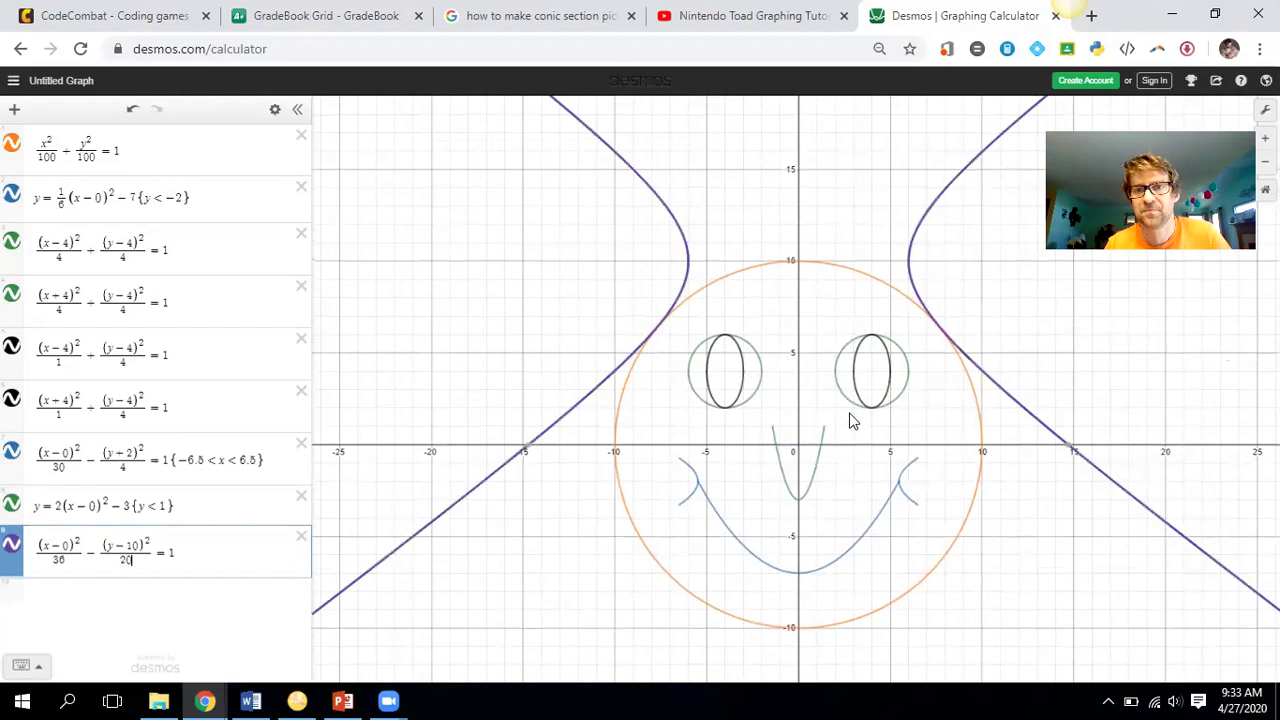
Step: Copy the cheek hyperbola's domain restriction onto the ninth expression and change it to {-7.3 < x < 7.3}
{"action": "mouse_move", "coordinate": [665, 330]}
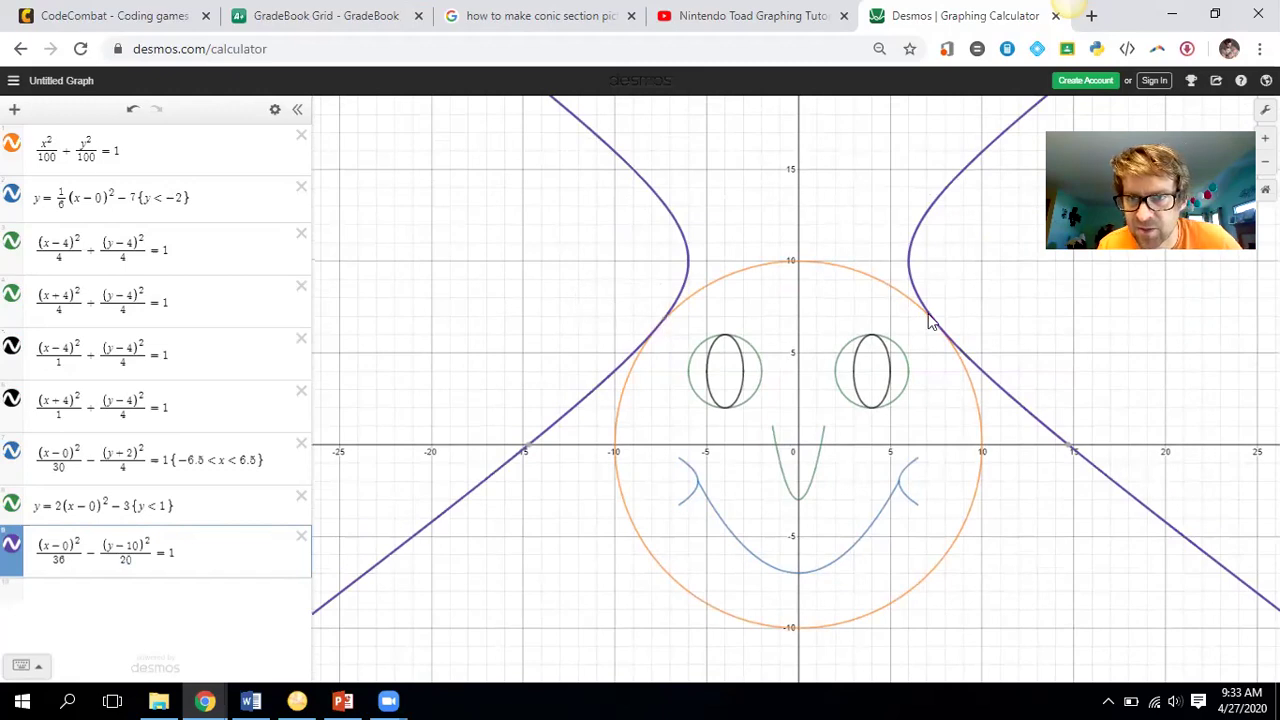
{"action": "left_click_drag", "start_coordinate": [269, 462], "coordinate": [178, 463]}
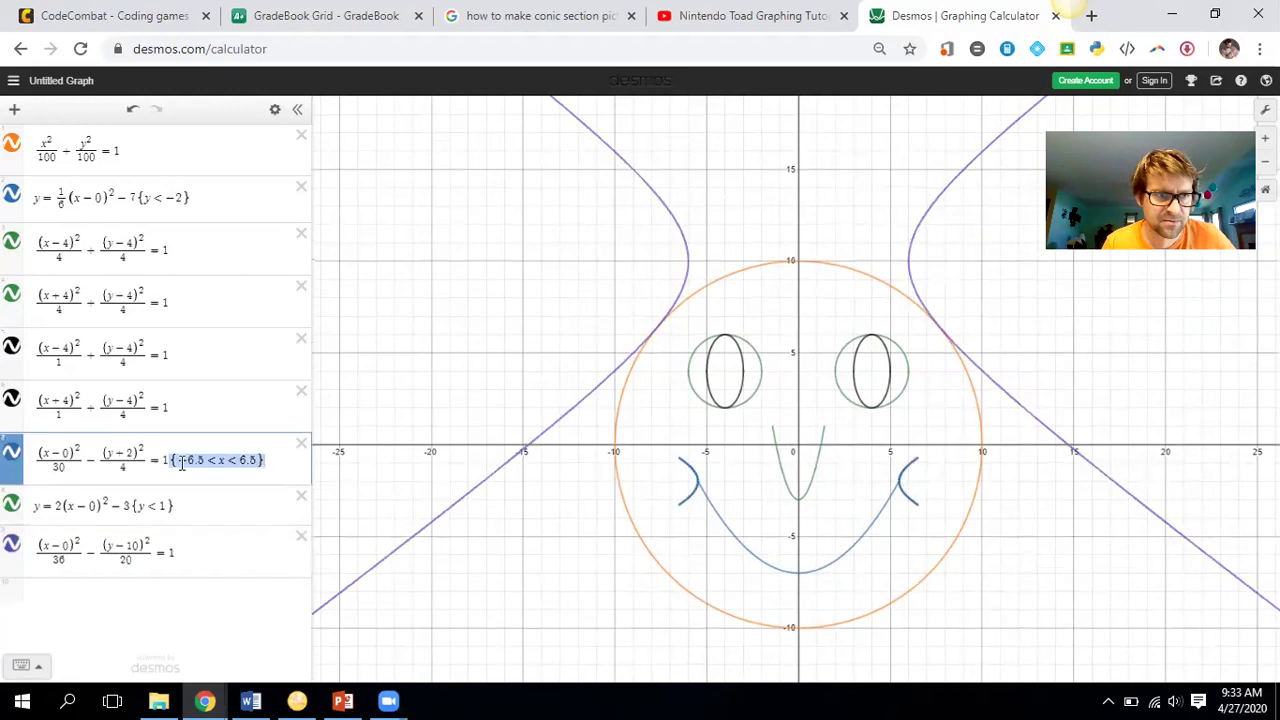
{"action": "key", "text": "ctrl+c"}
{"action": "left_click", "coordinate": [208, 549]}
{"action": "key", "text": "ctrl+v"}
{"action": "left_click_drag", "start_coordinate": [210, 552], "coordinate": [193, 552]}
{"action": "type", "text": "7.3"}
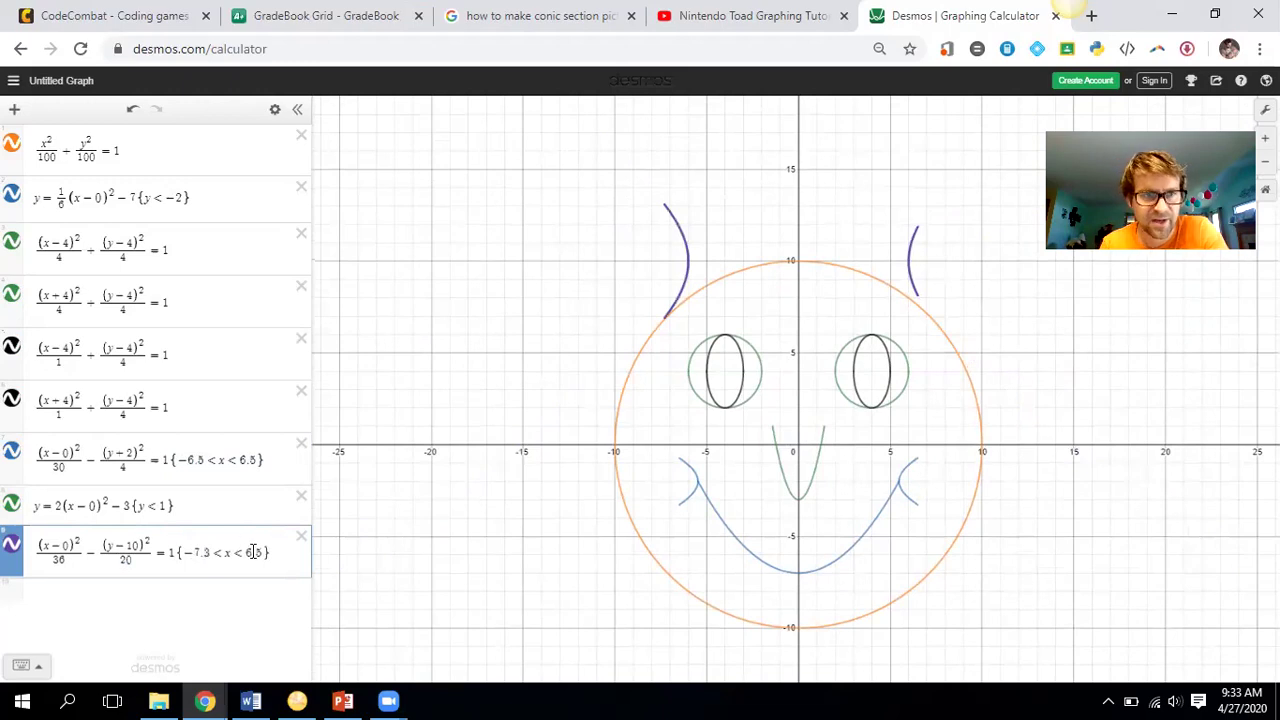
{"action": "left_click_drag", "start_coordinate": [263, 549], "coordinate": [248, 552]}
{"action": "type", "text": "7.3"}
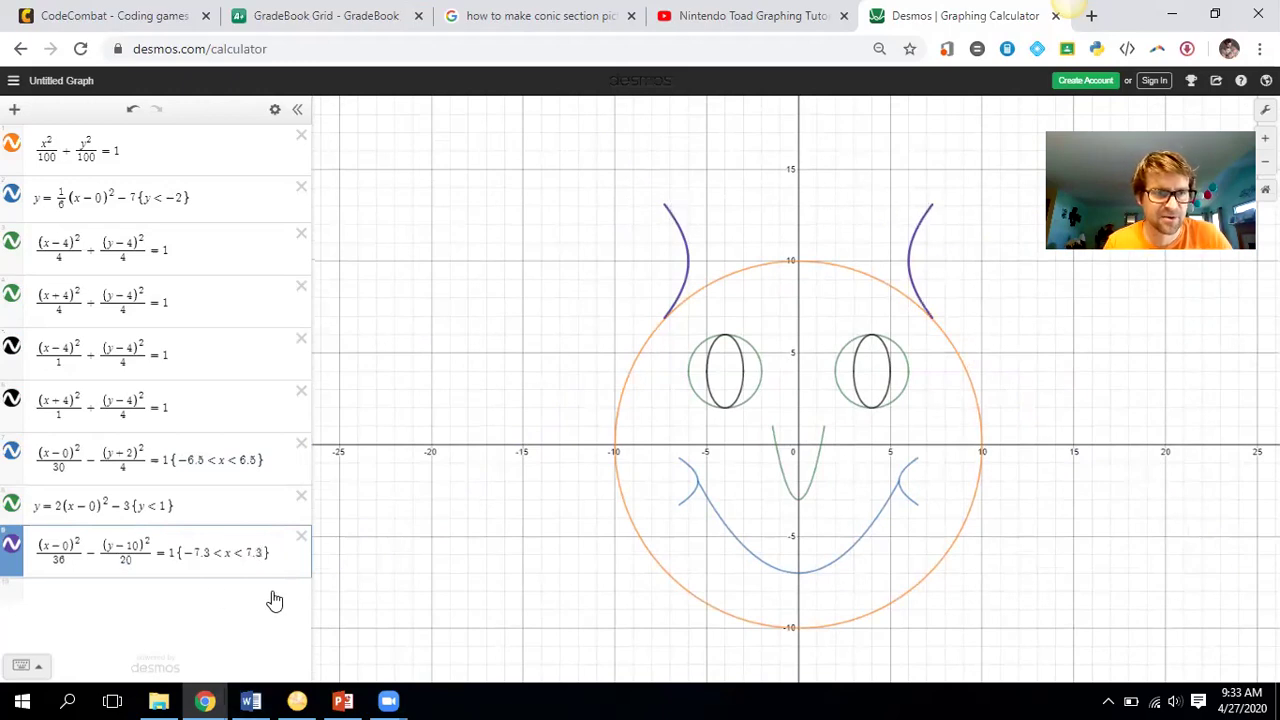
Step: Add the horizontal line y = 13 as the tenth expression, level with the hat hyperbola's upper ends
{"action": "left_click", "coordinate": [232, 609]}
{"action": "type", "text": "y="}
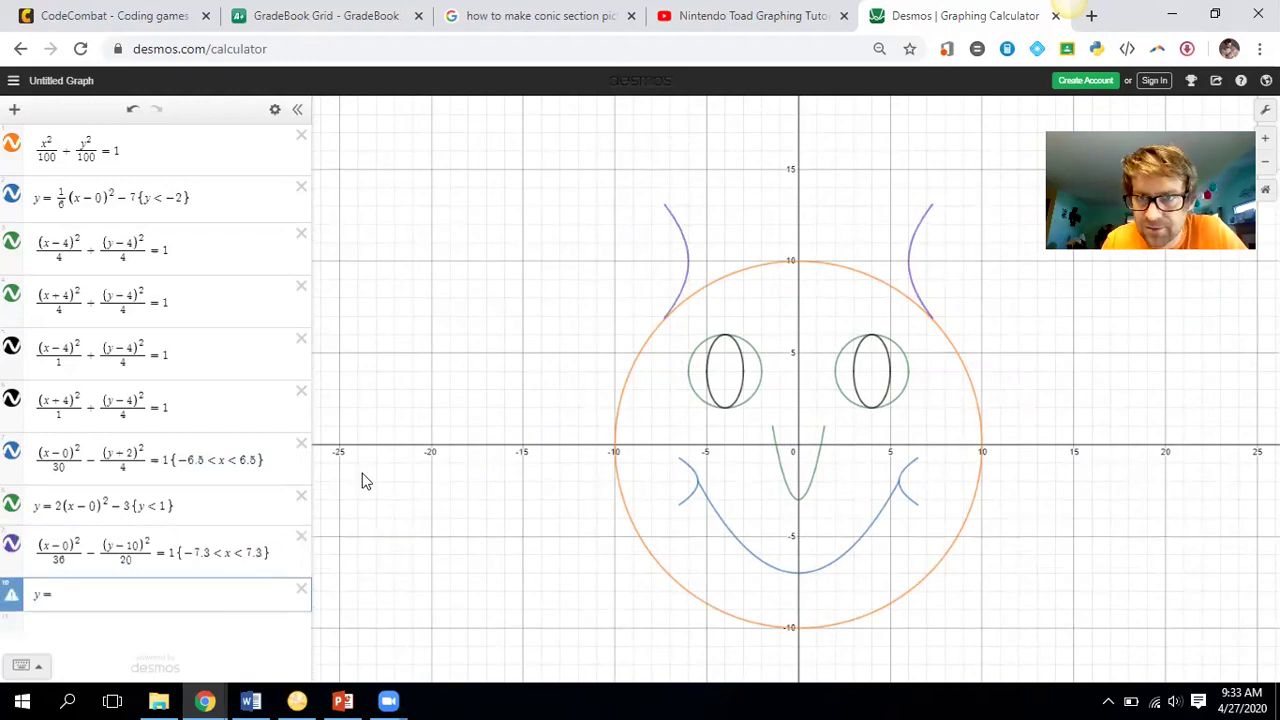
{"action": "left_click", "coordinate": [665, 212]}
{"action": "left_click_drag", "start_coordinate": [665, 212], "coordinate": [668, 213]}
{"action": "left_click", "coordinate": [122, 594]}
{"action": "type", "text": "13"}
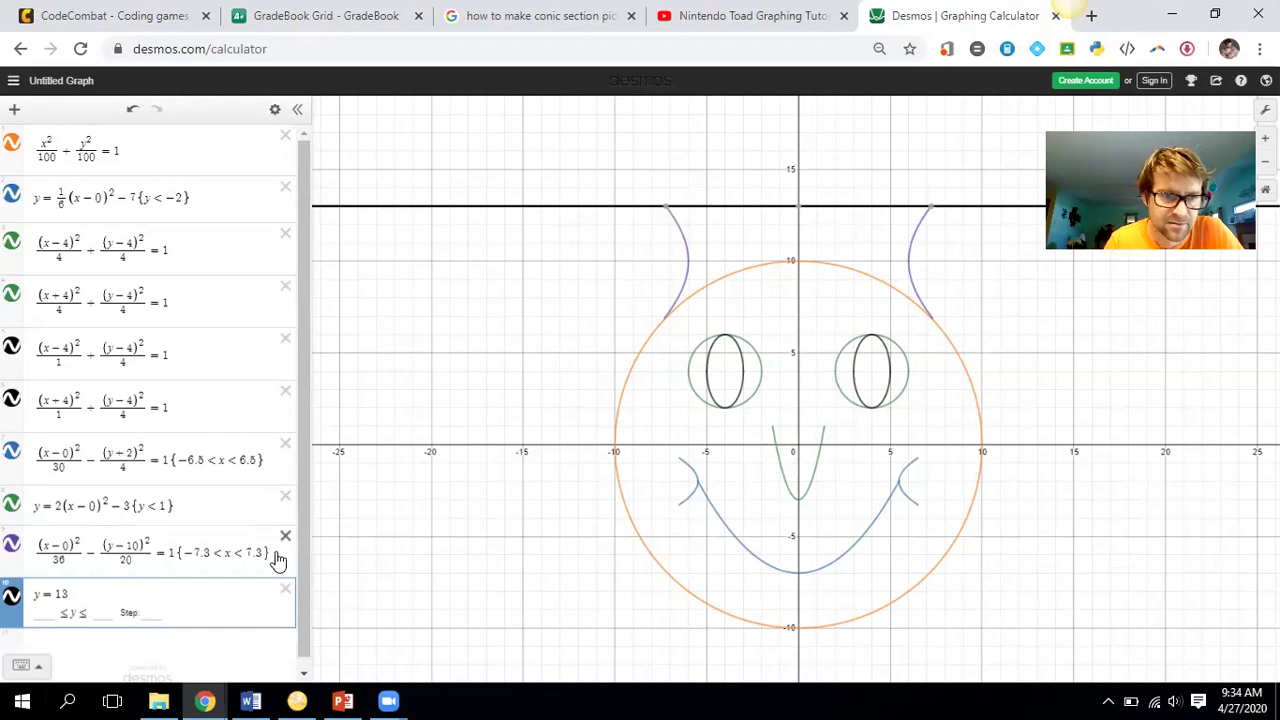
Step: Copy the hat hyperbola's {-7.3 < x < 7.3} restriction onto the line y = 13
{"action": "left_click_drag", "start_coordinate": [178, 553], "coordinate": [264, 558]}
{"action": "key", "text": "ctrl+c"}
{"action": "left_click", "coordinate": [158, 606]}
{"action": "key", "text": "ctrl+v"}
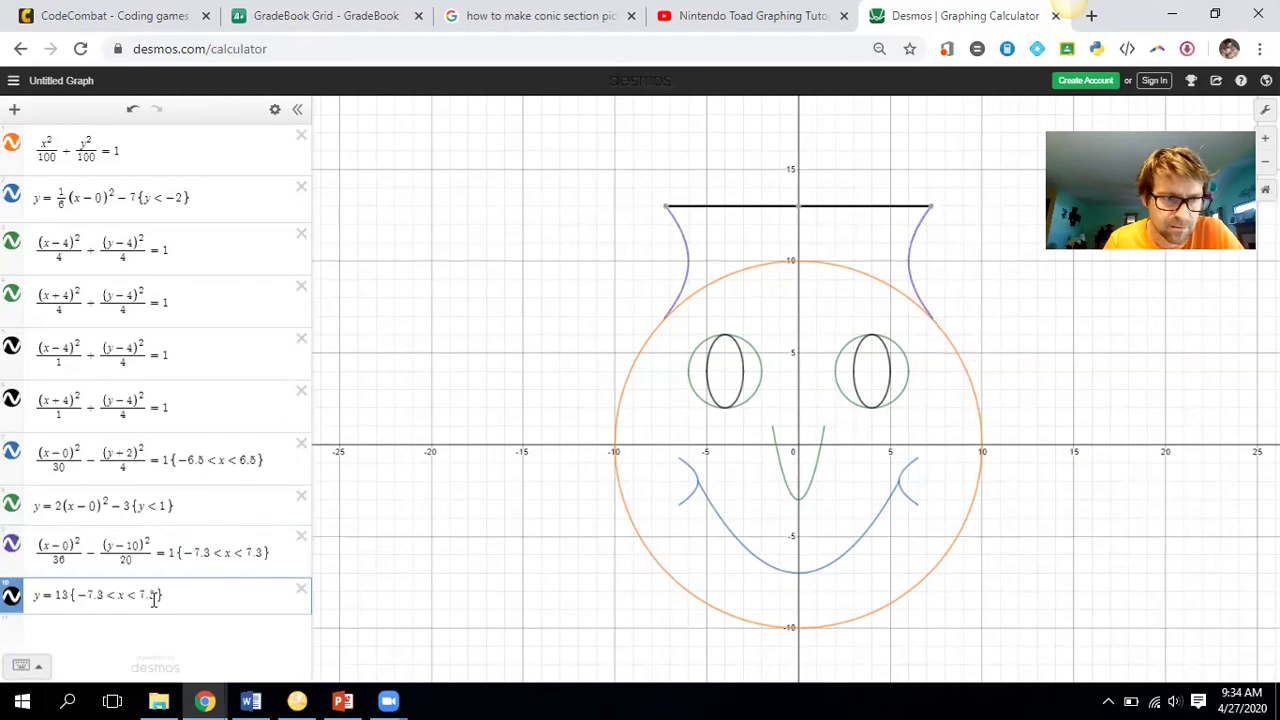
Step: Copy the left pupil's ellipse equation into a new eleventh expression
{"action": "left_click", "coordinate": [1048, 368]}
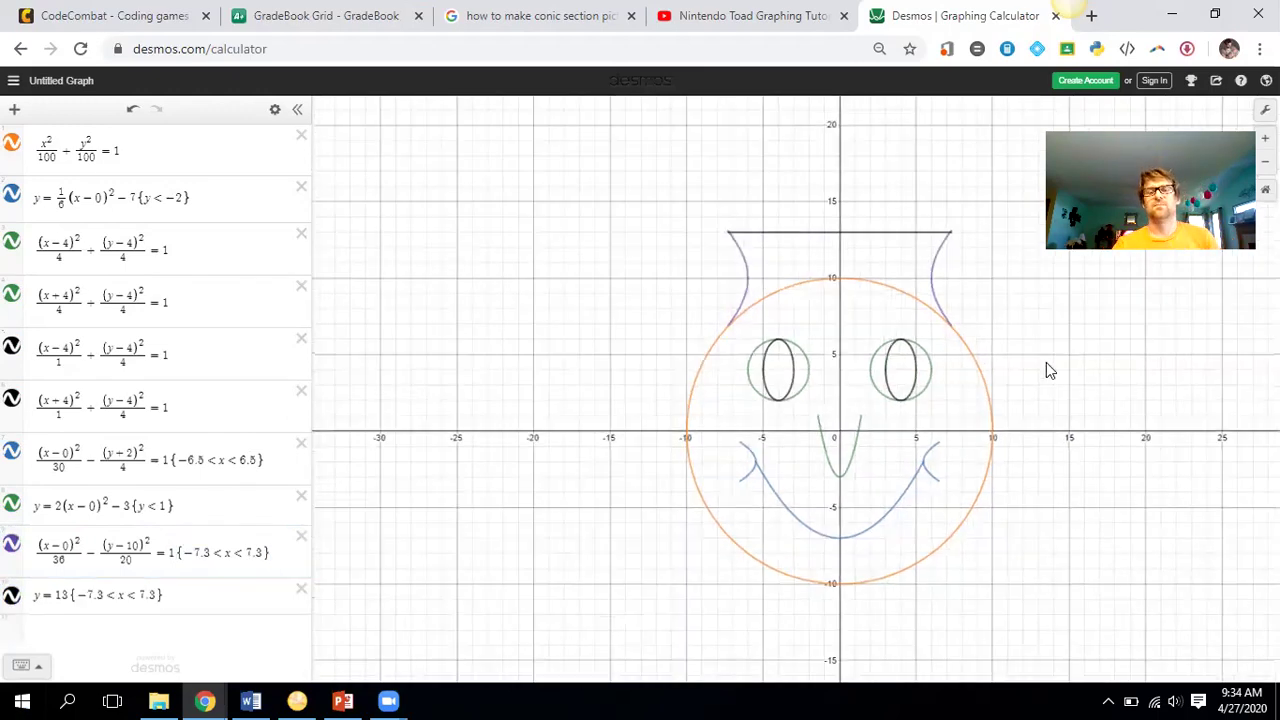
{"action": "scroll", "coordinate": [1046, 372], "scroll_direction": "up", "scroll_amount": 4}
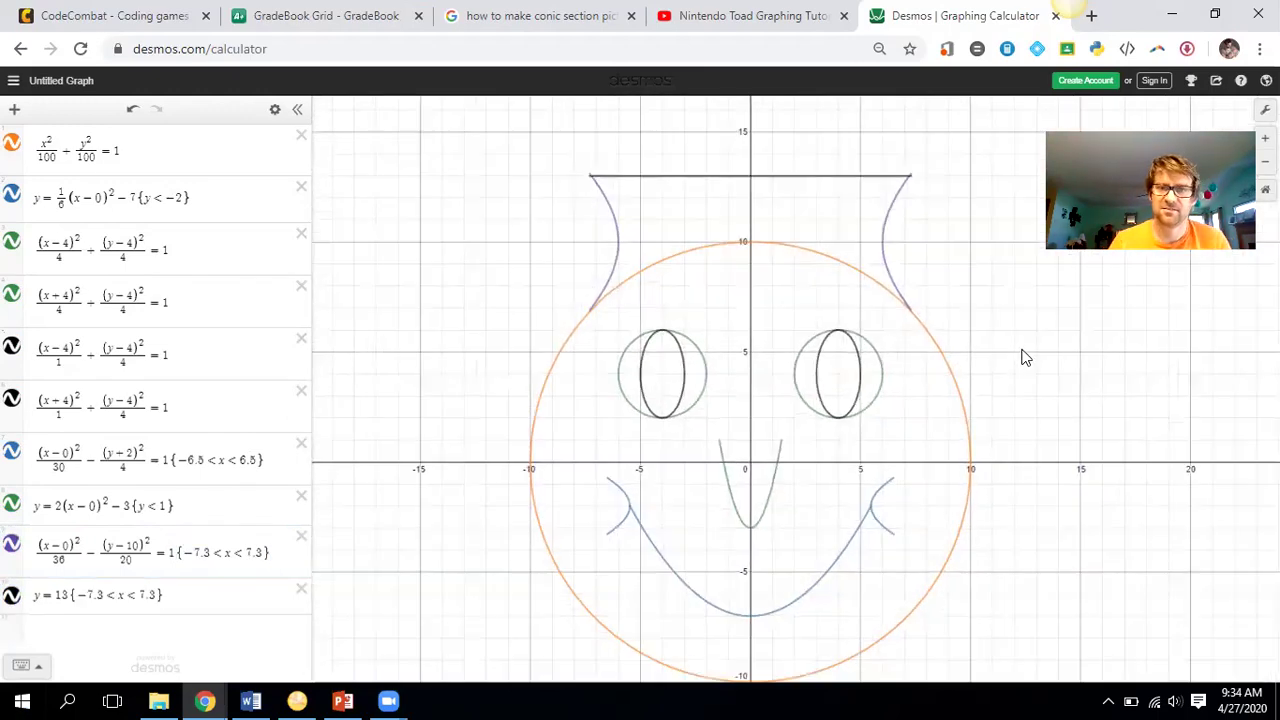
{"action": "left_click_drag", "start_coordinate": [966, 340], "coordinate": [946, 310]}
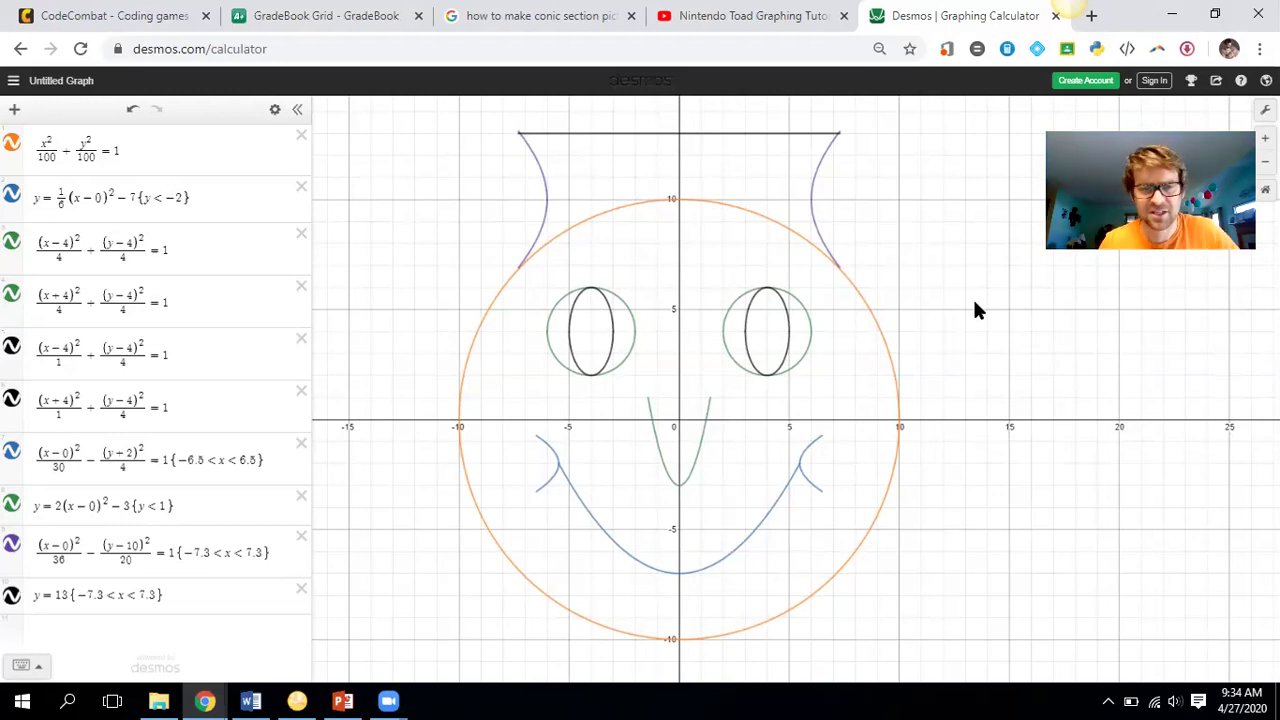
{"action": "left_click", "coordinate": [112, 645]}
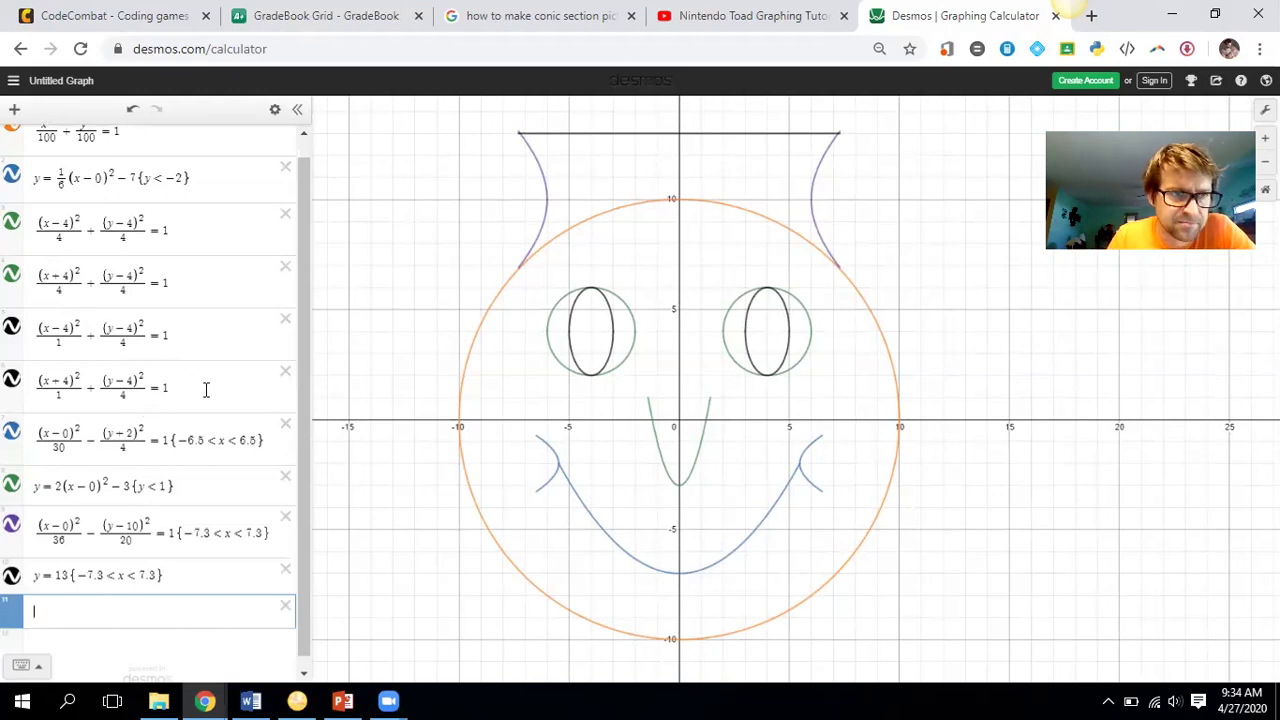
{"action": "left_click_drag", "start_coordinate": [200, 388], "coordinate": [20, 390]}
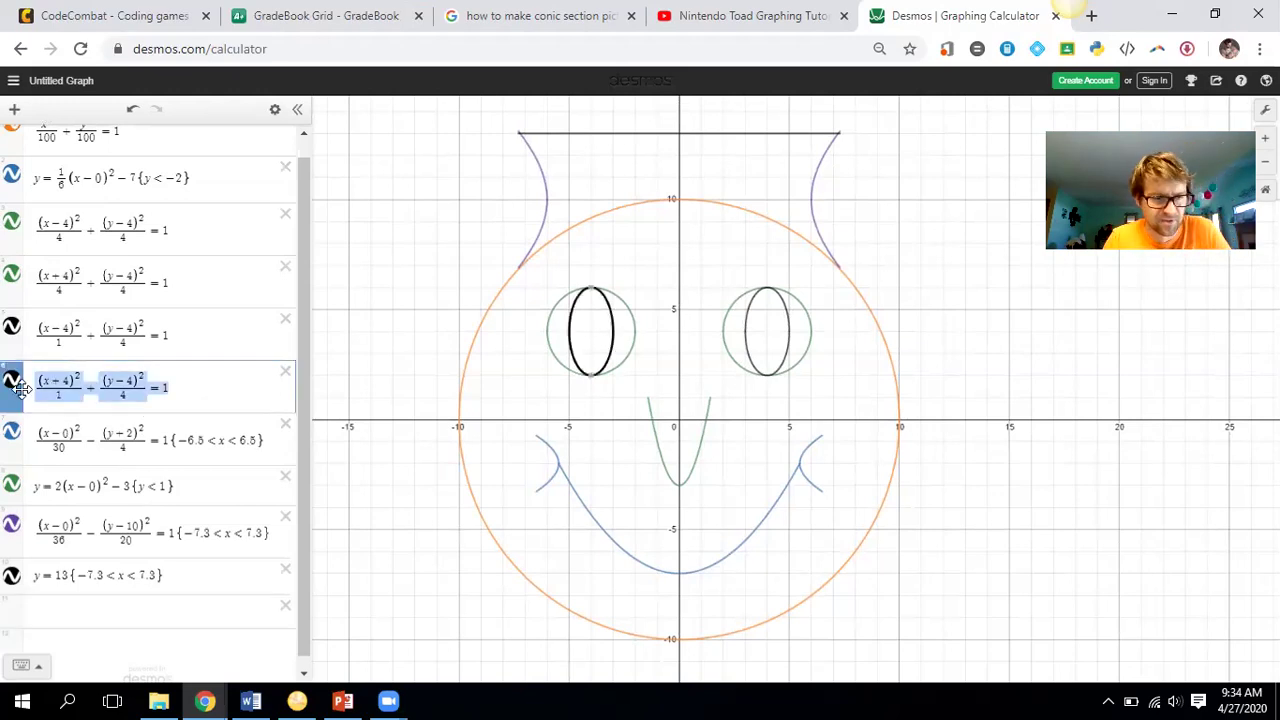
{"action": "left_click", "coordinate": [89, 618]}
{"action": "key", "text": "ctrl+v"}
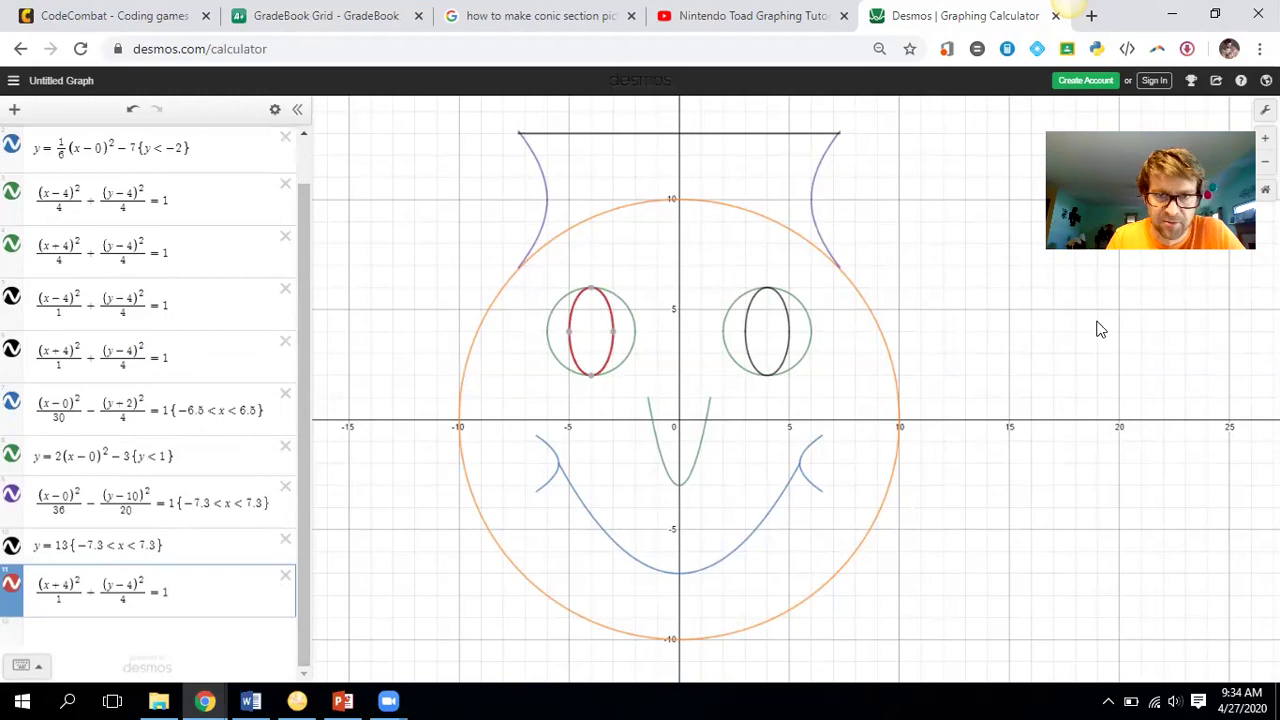
Step: Change the eleventh expression's numerators to (x+0)² and (y+10)² to move the copied ellipse to the chin
{"action": "left_click", "coordinate": [63, 583]}
{"action": "key", "text": "BackSpace"}
{"action": "type", "text": "0"}
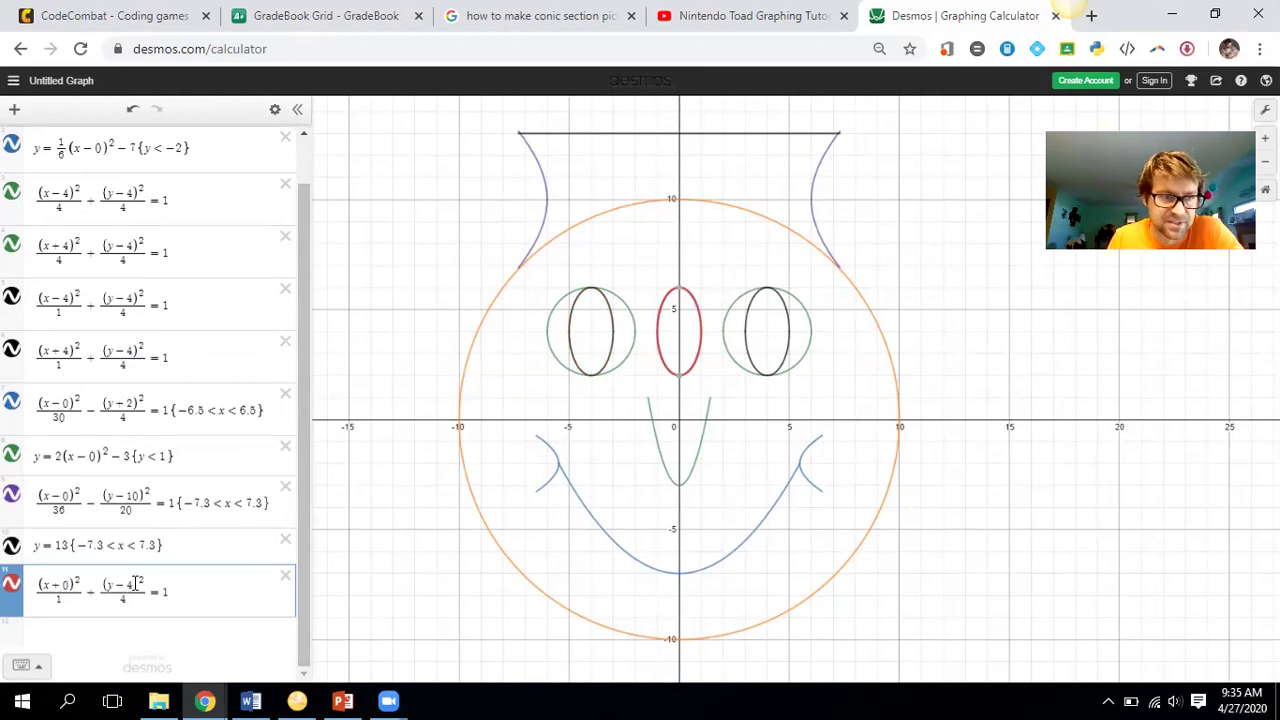
{"action": "left_click_drag", "start_coordinate": [113, 584], "coordinate": [139, 583]}
{"action": "type", "text": "+6"}
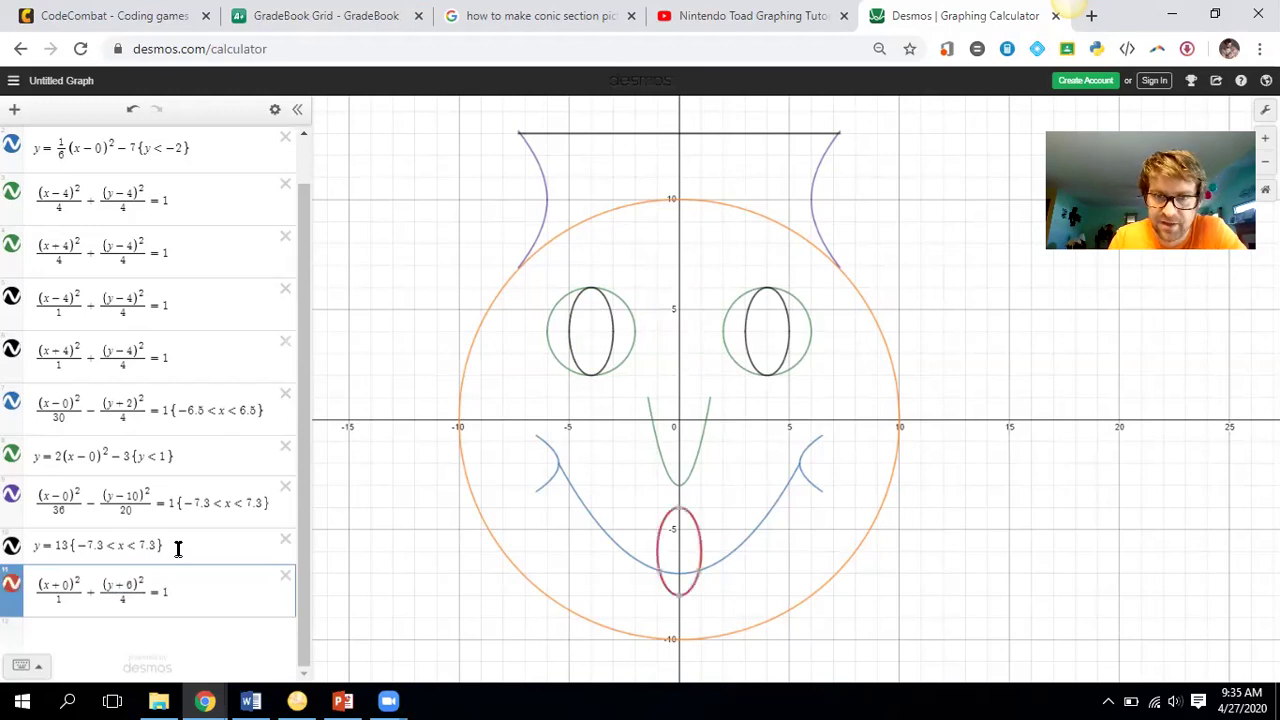
{"action": "key", "text": "BackSpace"}
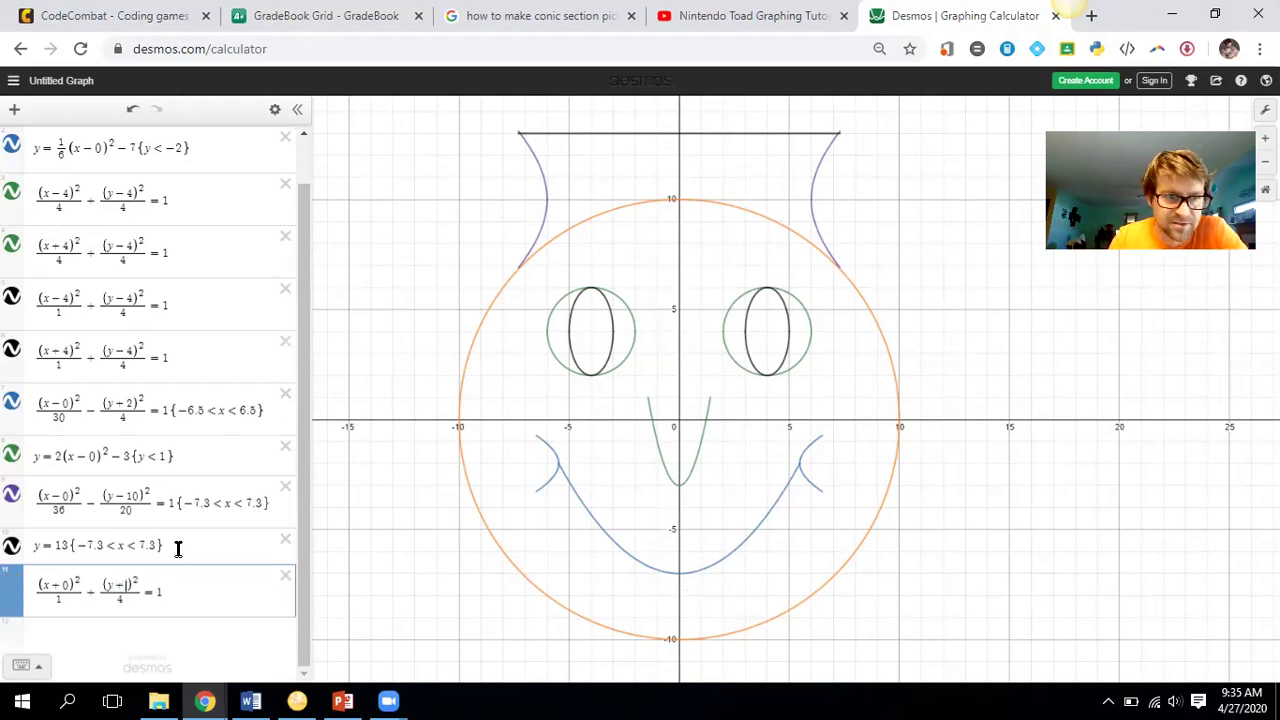
{"action": "type", "text": "10"}
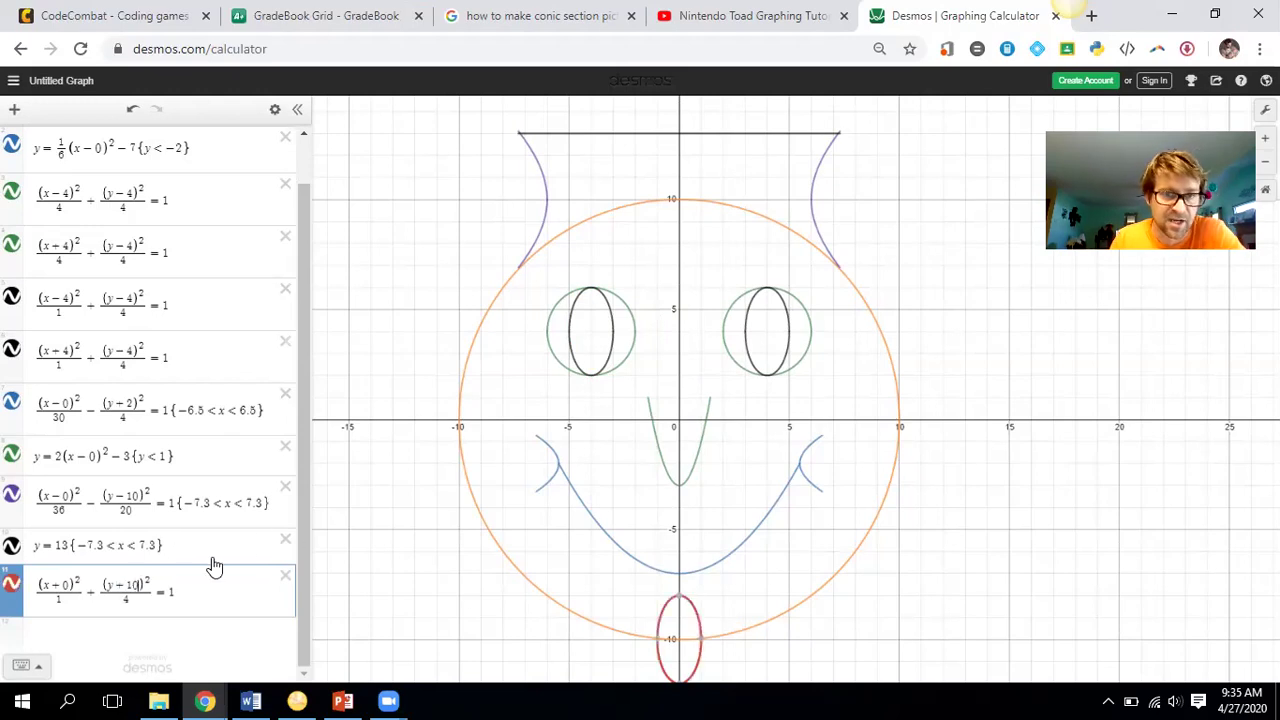
Step: Enlarge the copied ellipse into a body by setting its x denominator to 81 and its y denominator to 144
{"action": "left_click_drag", "start_coordinate": [906, 583], "coordinate": [903, 404]}
{"action": "scroll", "coordinate": [866, 482], "scroll_direction": "down", "scroll_amount": 2}
{"action": "key", "text": "ctrl+minus"}
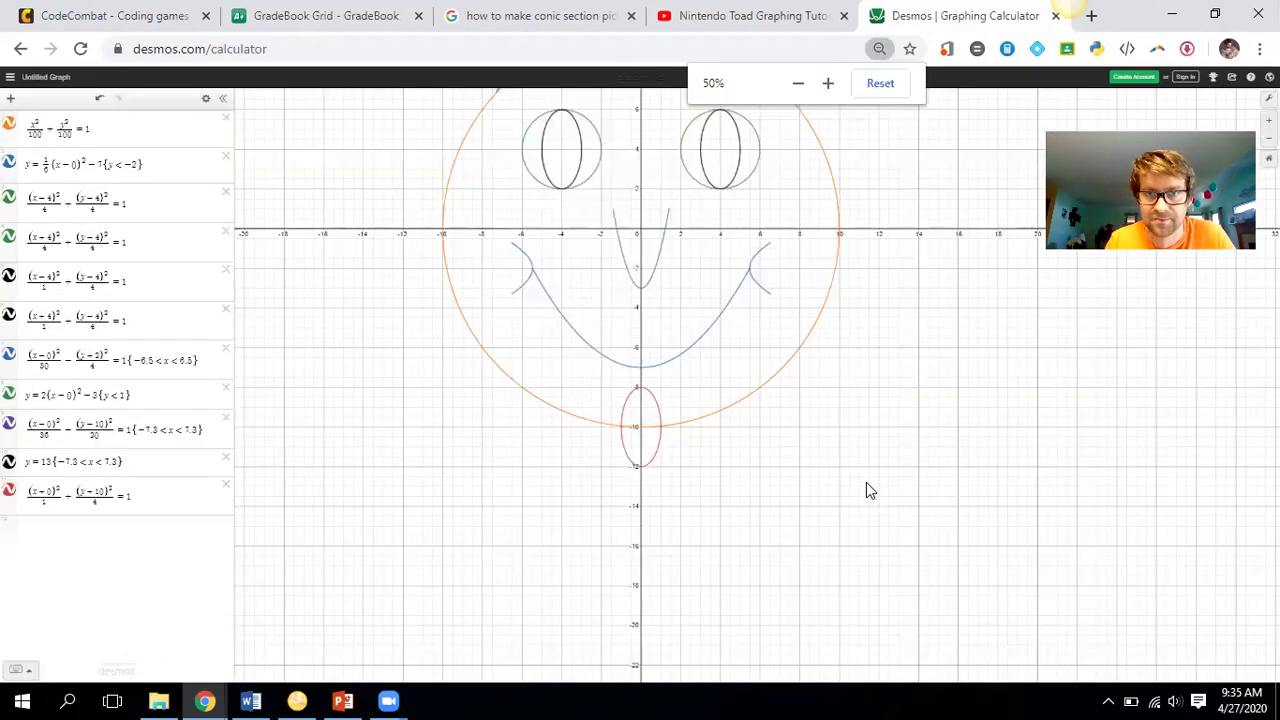
{"action": "left_click_drag", "start_coordinate": [808, 497], "coordinate": [871, 551]}
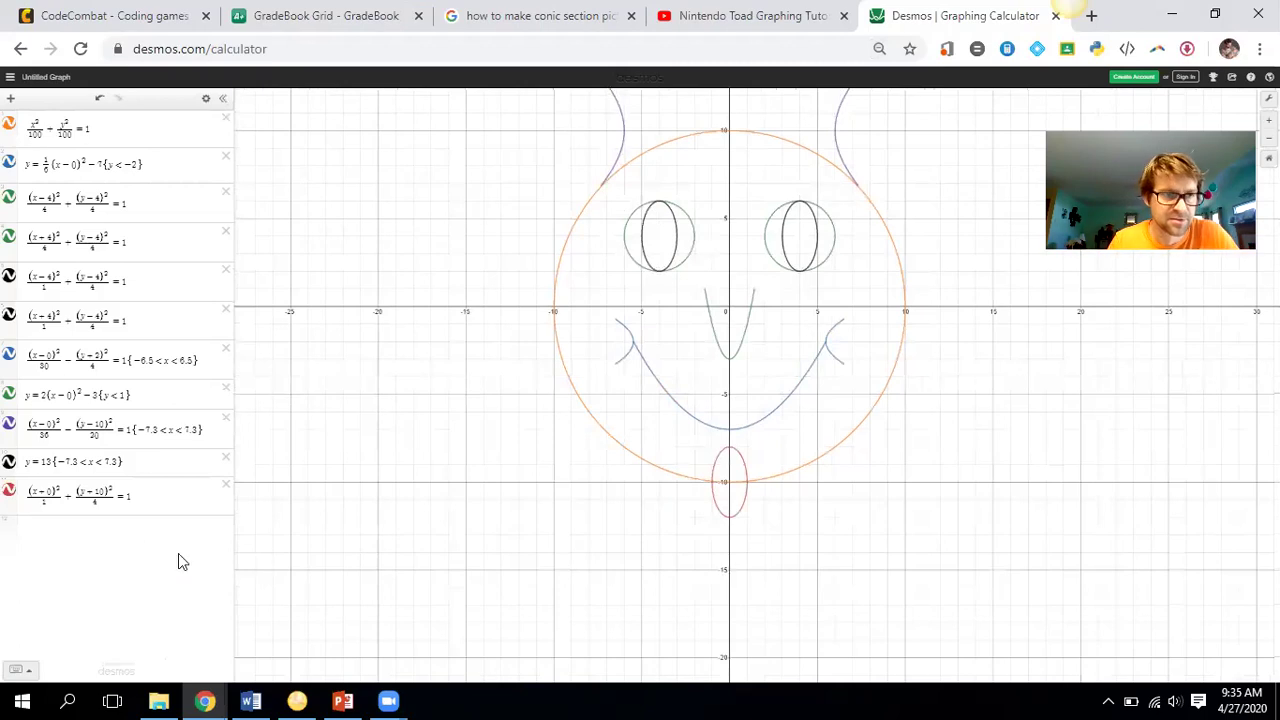
{"action": "left_click", "coordinate": [42, 498]}
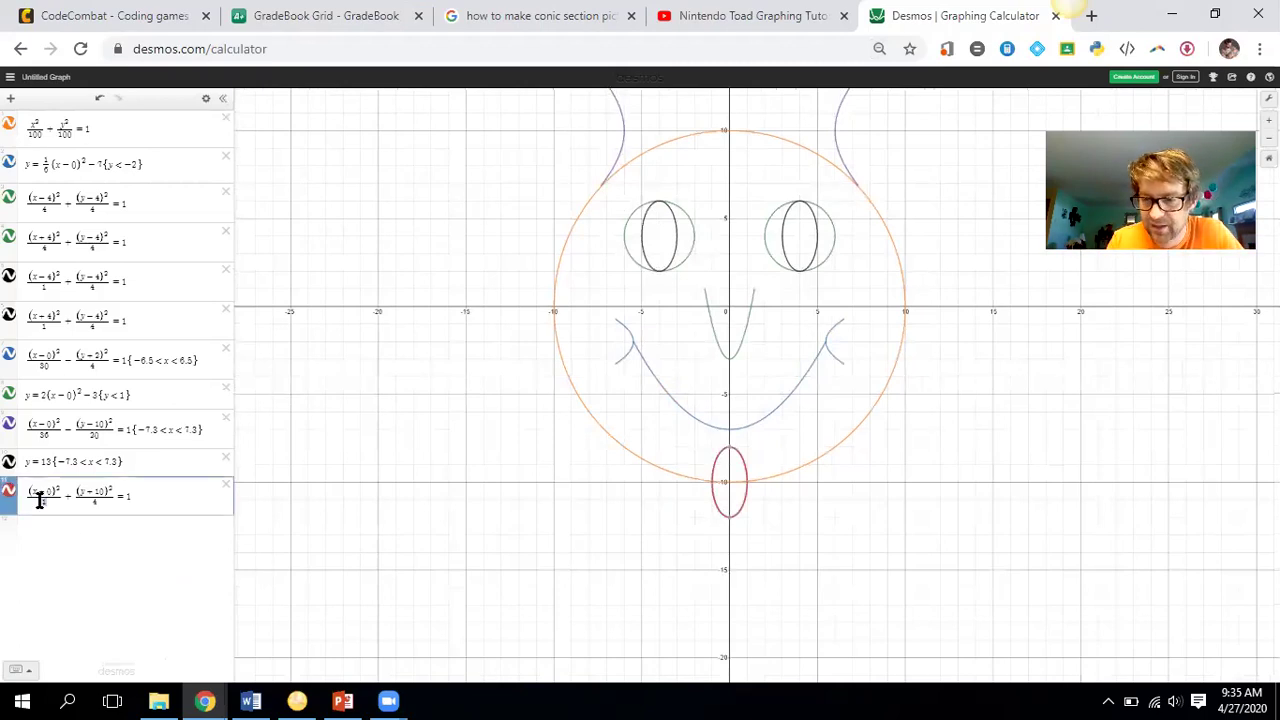
{"action": "type", "text": "8"}
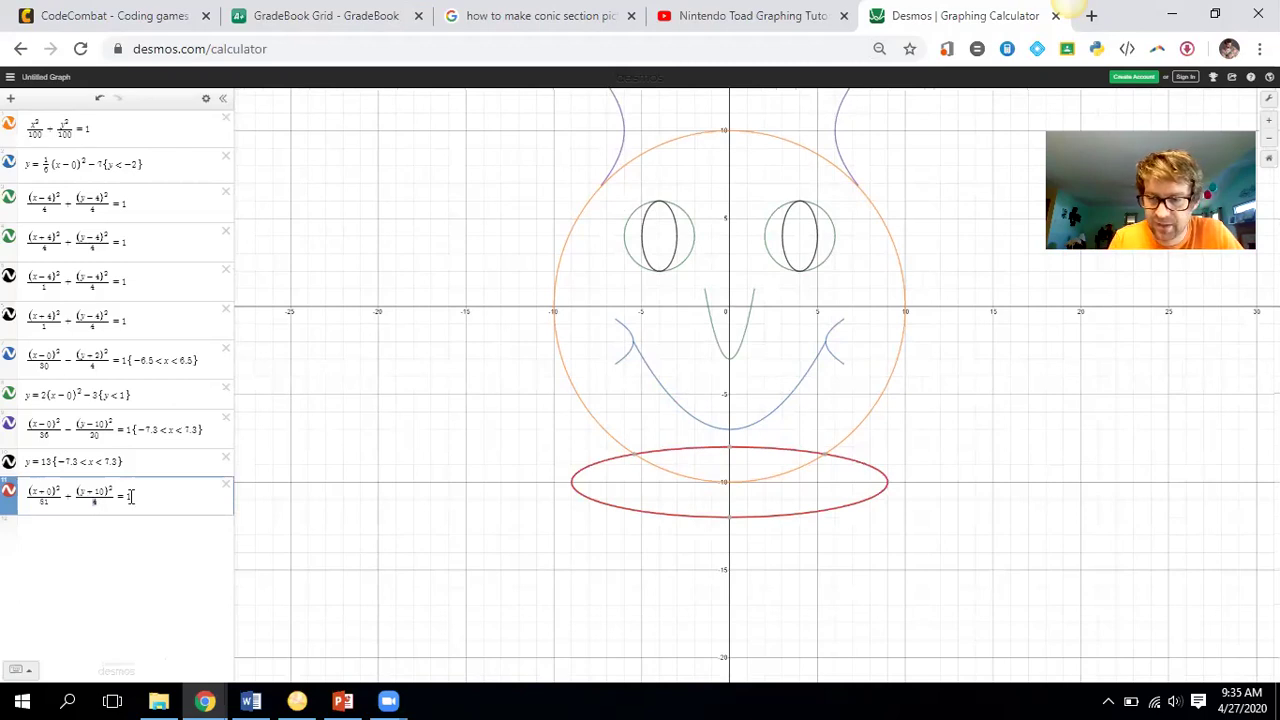
{"action": "key", "text": "BackSpace"}
{"action": "type", "text": "144"}
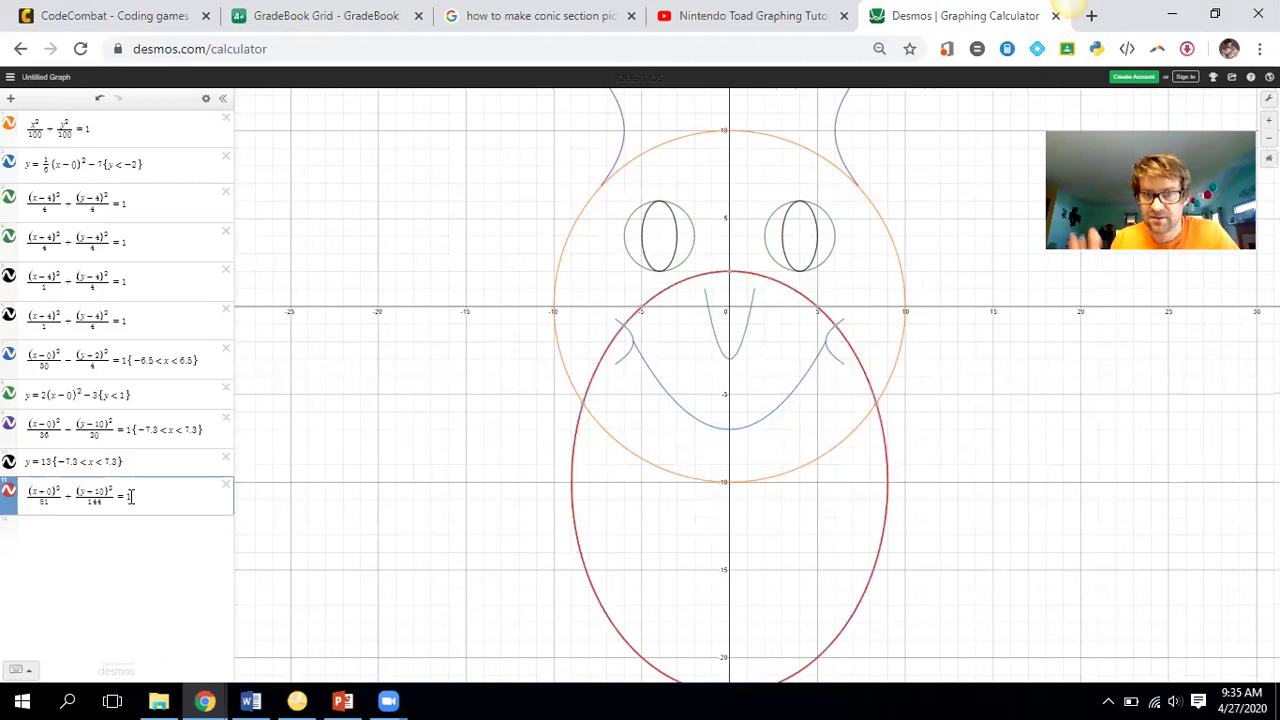
Step: Lower the body ellipse by changing its y term to (y+20)²
{"action": "left_click_drag", "start_coordinate": [110, 489], "coordinate": [99, 488]}
{"action": "left_click", "coordinate": [101, 490]}
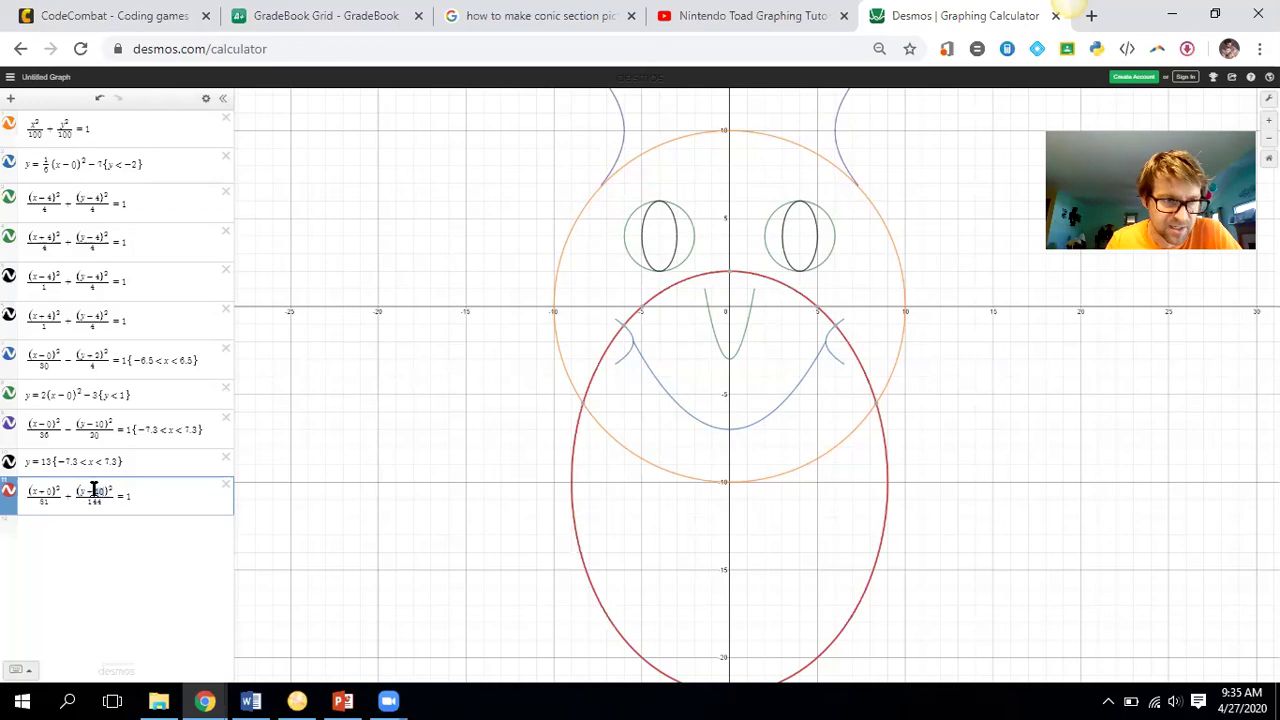
{"action": "key", "text": "BackSpace"}
{"action": "type", "text": "2"}
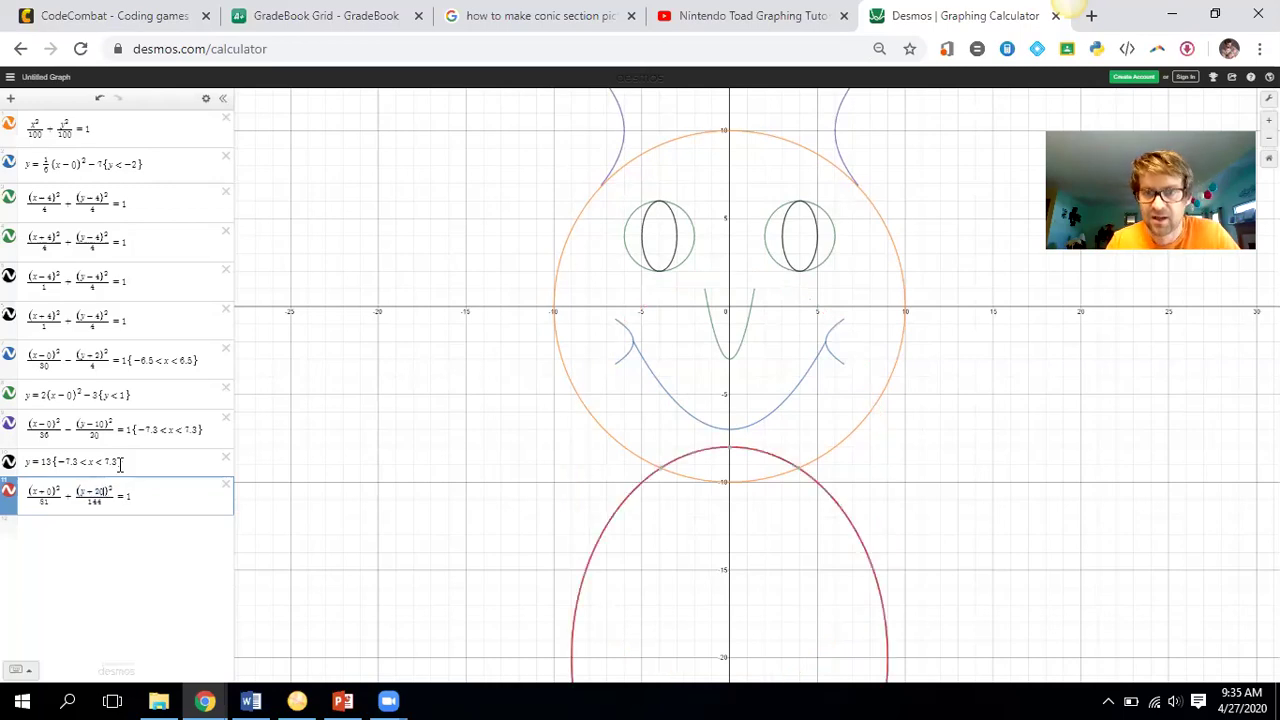
Step: Trace where the body ellipse meets the face circle and add the restriction {y < -9.2} to the ellipse
{"action": "left_click_drag", "start_coordinate": [733, 497], "coordinate": [656, 228]}
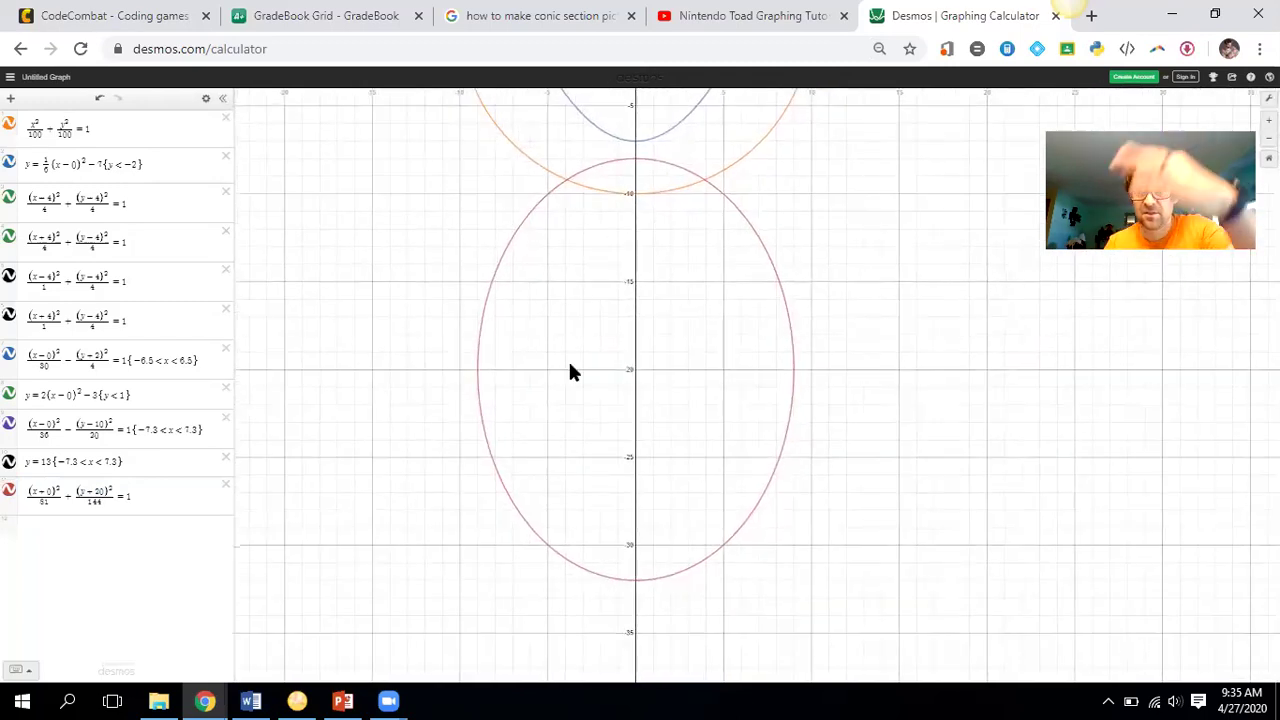
{"action": "left_click", "coordinate": [567, 184]}
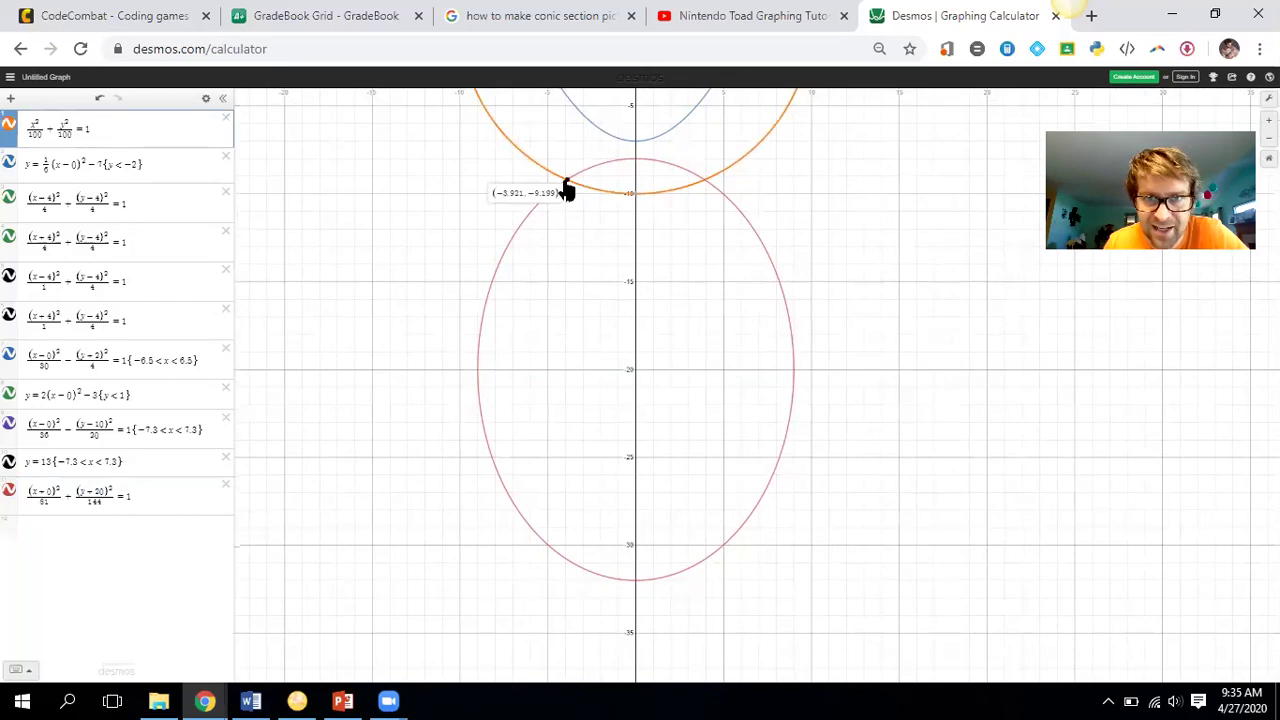
{"action": "left_click", "coordinate": [189, 493]}
{"action": "type", "text": "{y"}
{"action": "type", "text": "<-9"}
{"action": "key", "text": "BackSpace"}
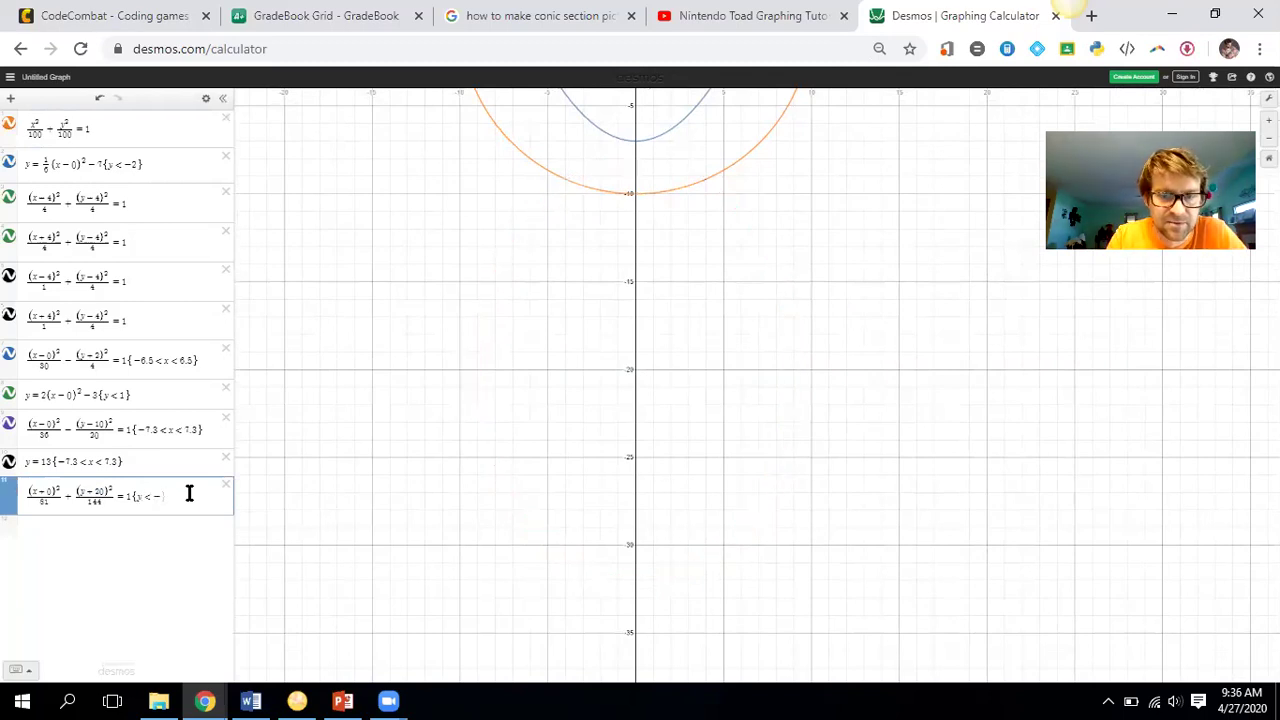
{"action": "type", "text": "9.1"}
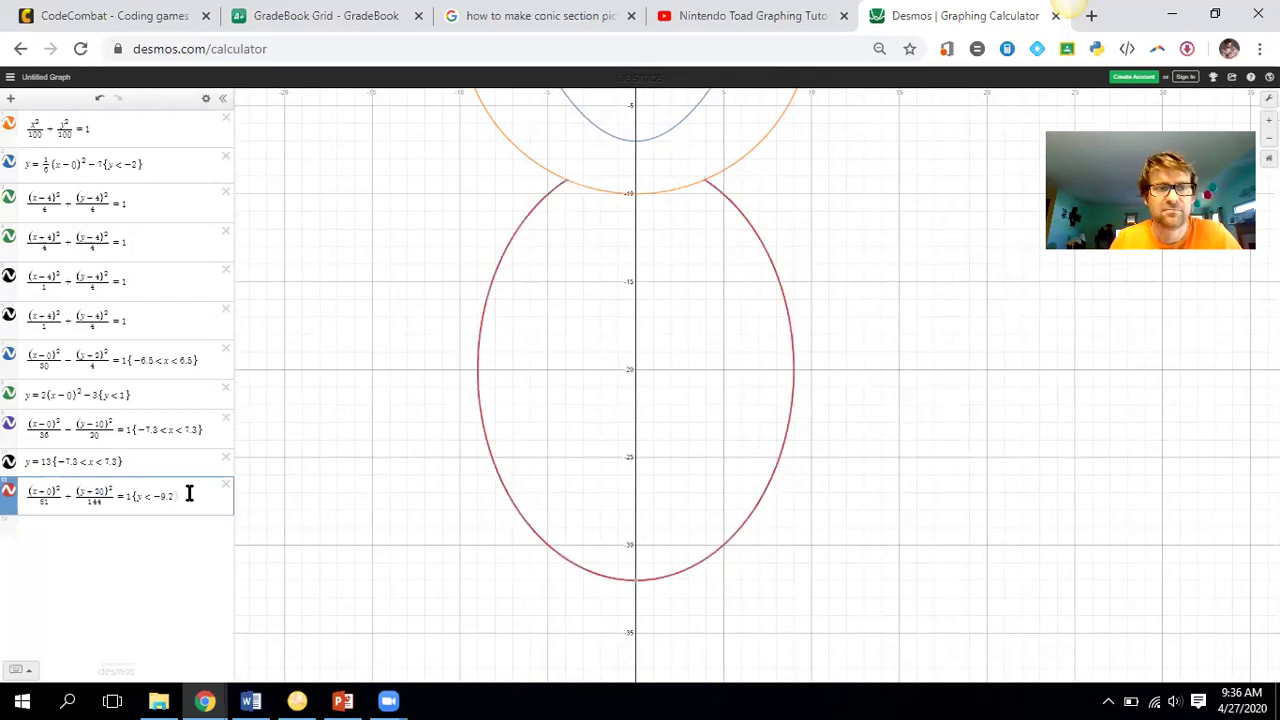
Step: Insert a note reading "Circle (Face)" above the face circle's equation
{"action": "scroll", "coordinate": [528, 417], "scroll_direction": "down", "scroll_amount": 2}
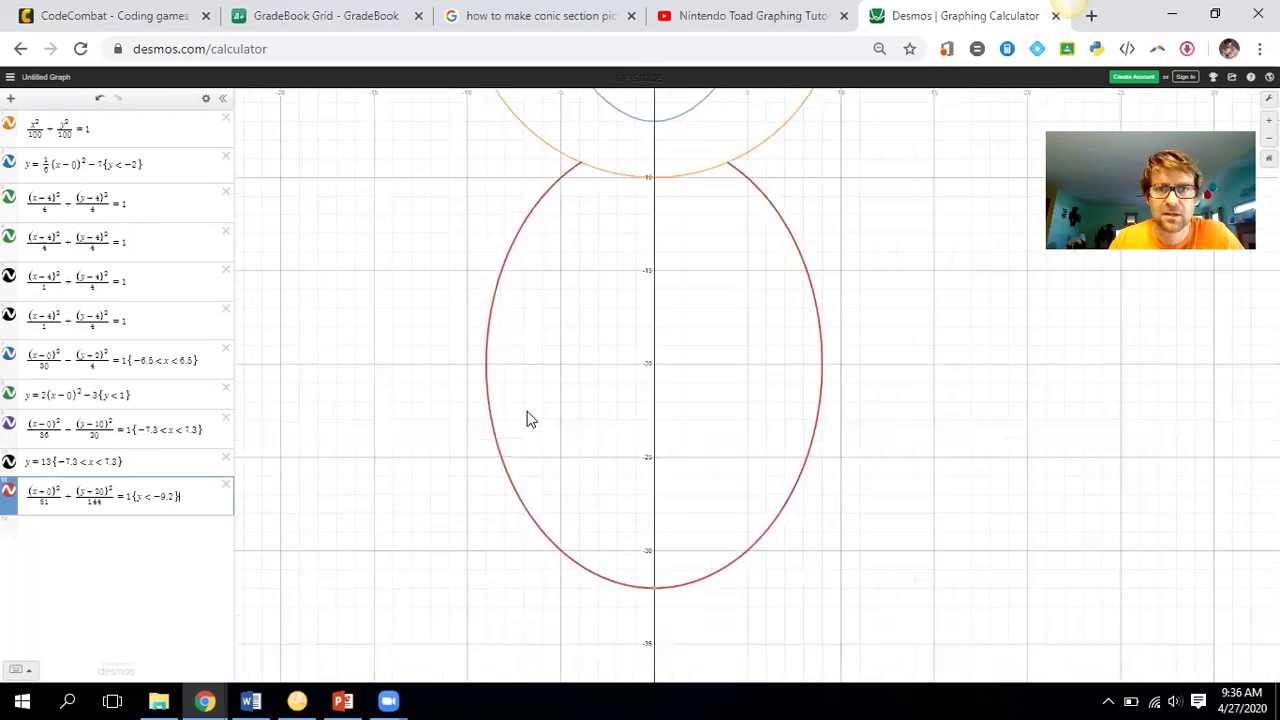
{"action": "left_click_drag", "start_coordinate": [623, 440], "coordinate": [603, 646]}
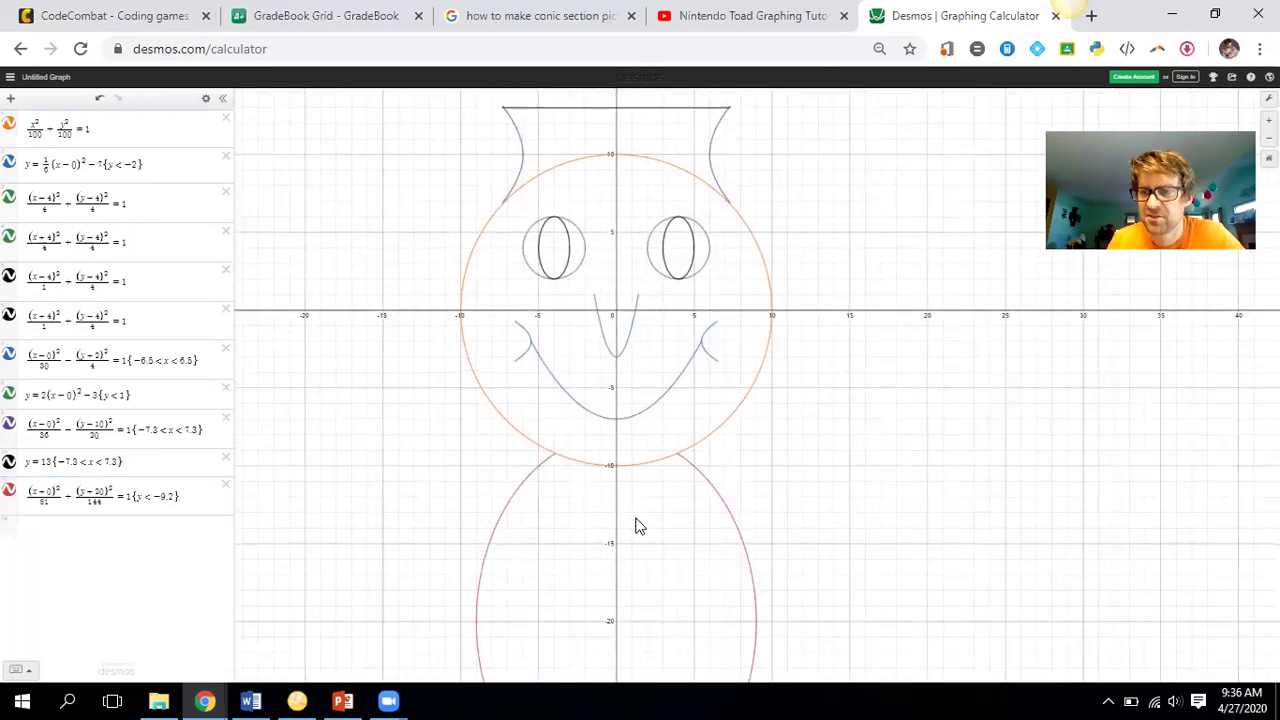
{"action": "mouse_move", "coordinate": [637, 519]}
{"action": "left_mouse_down"}
{"action": "mouse_move", "coordinate": [570, 503]}
{"action": "mouse_move", "coordinate": [615, 518]}
{"action": "left_mouse_up"}
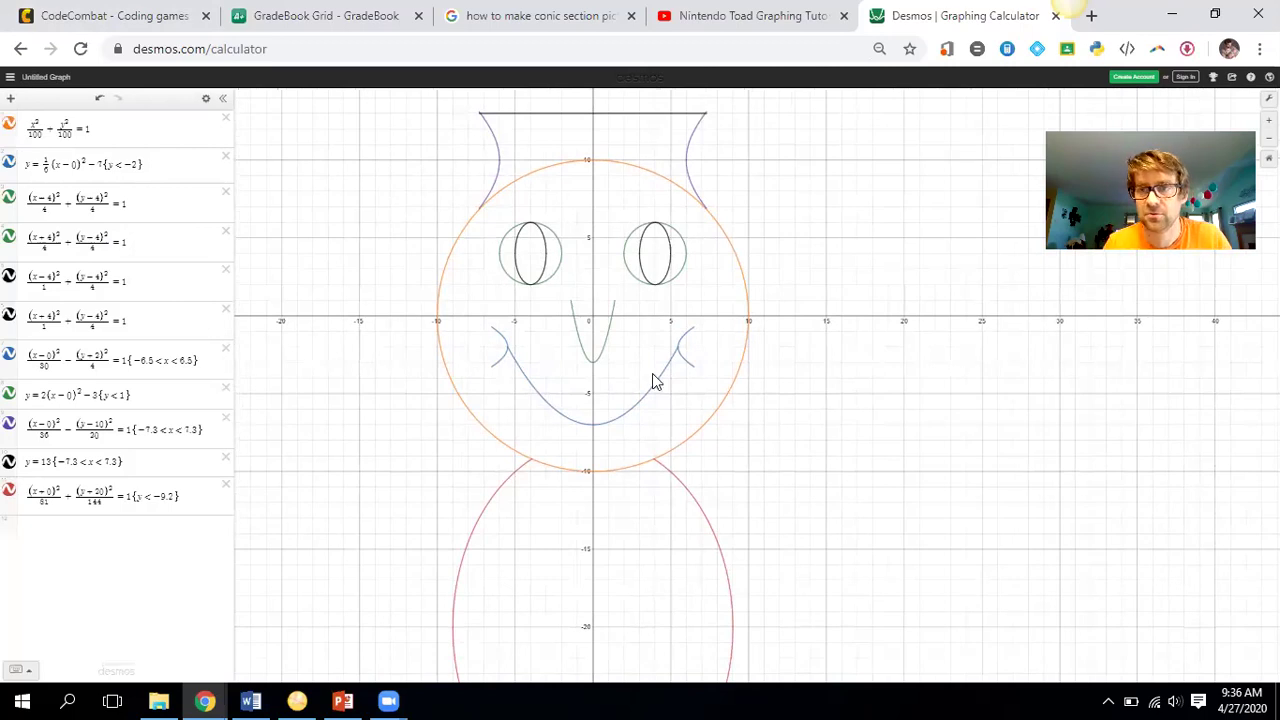
{"action": "left_click", "coordinate": [11, 104]}
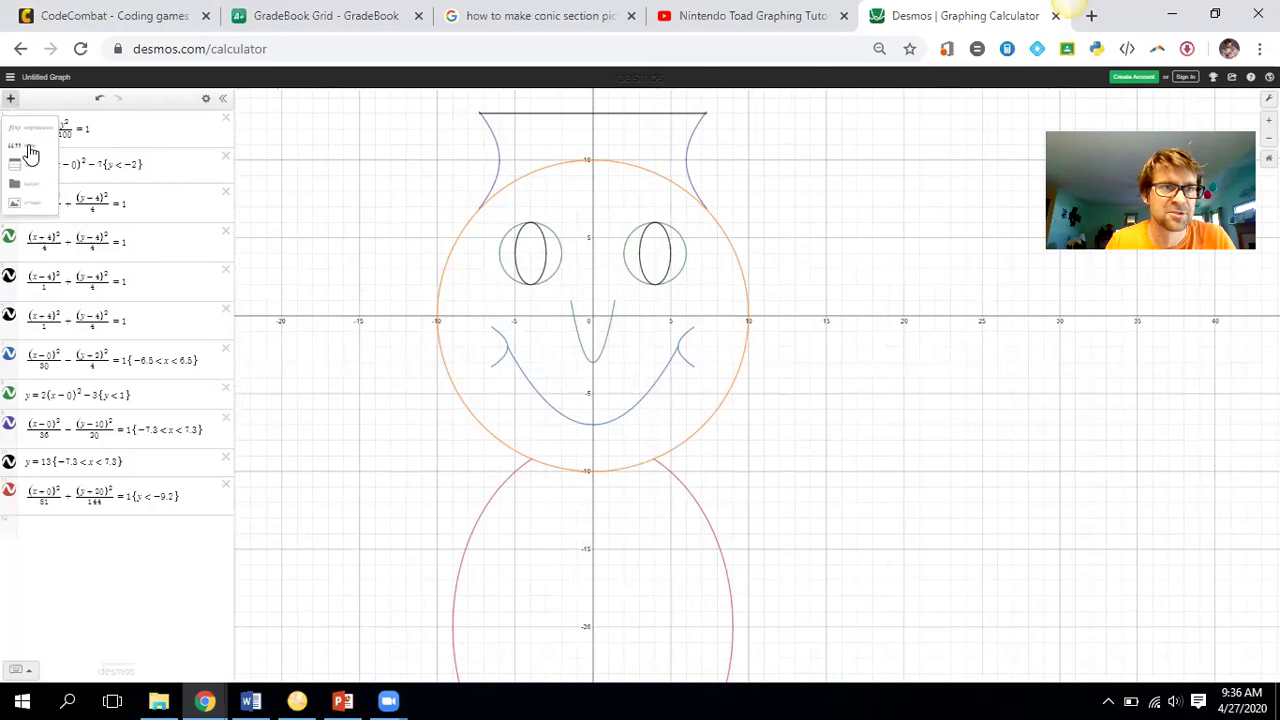
{"action": "left_click", "coordinate": [31, 148]}
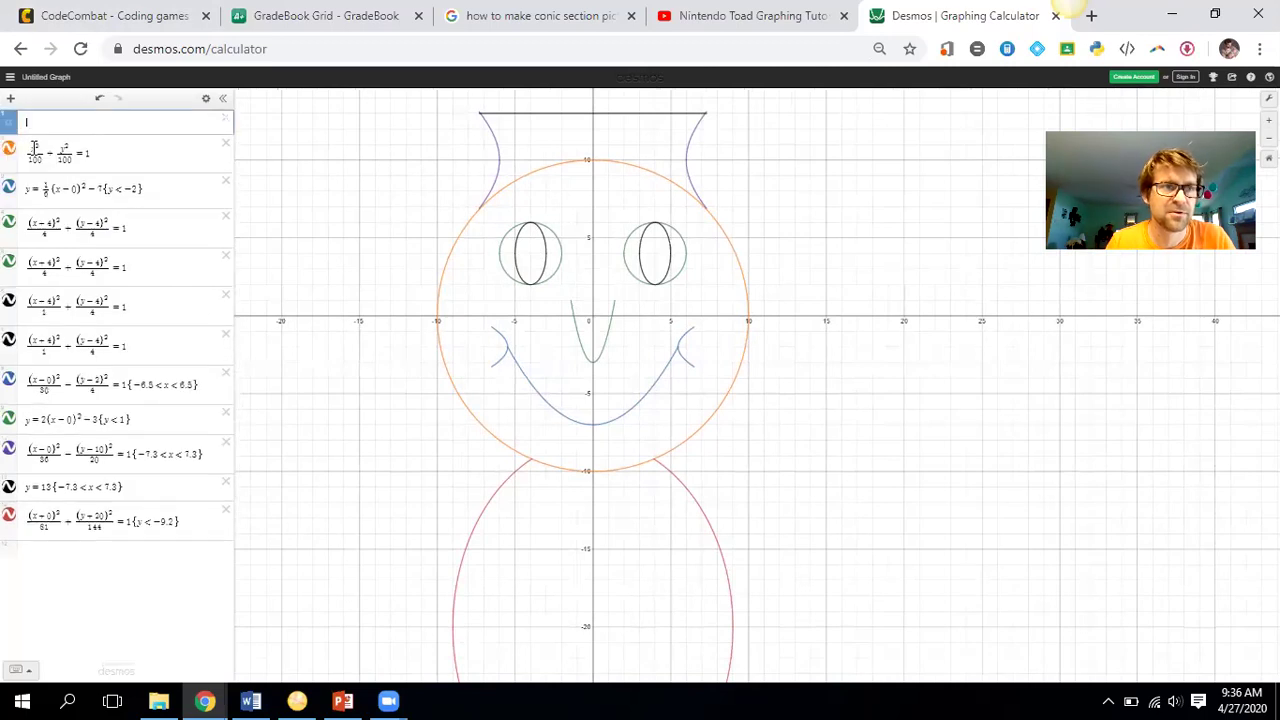
{"action": "left_click", "coordinate": [96, 153]}
{"action": "left_click", "coordinate": [93, 114]}
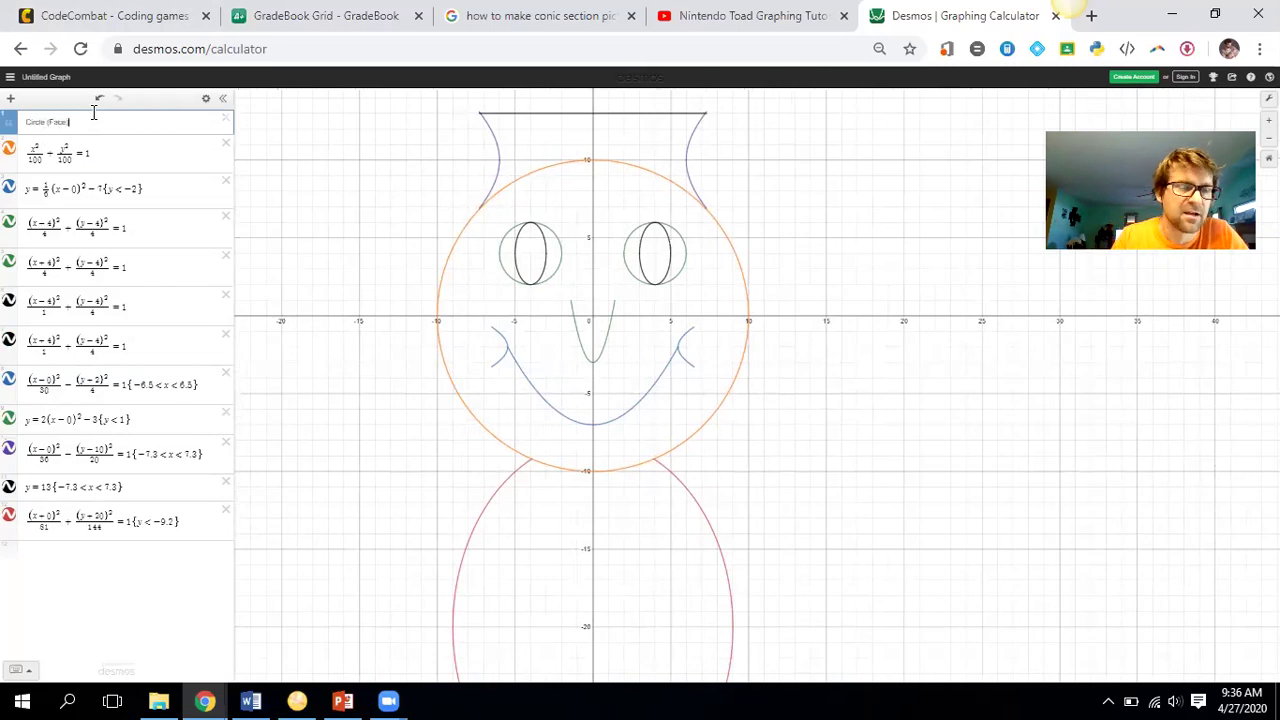
Step: Insert a note reading "Parabola (Smile)" between the face circle and the smile's parabola equation
{"action": "left_click", "coordinate": [10, 98]}
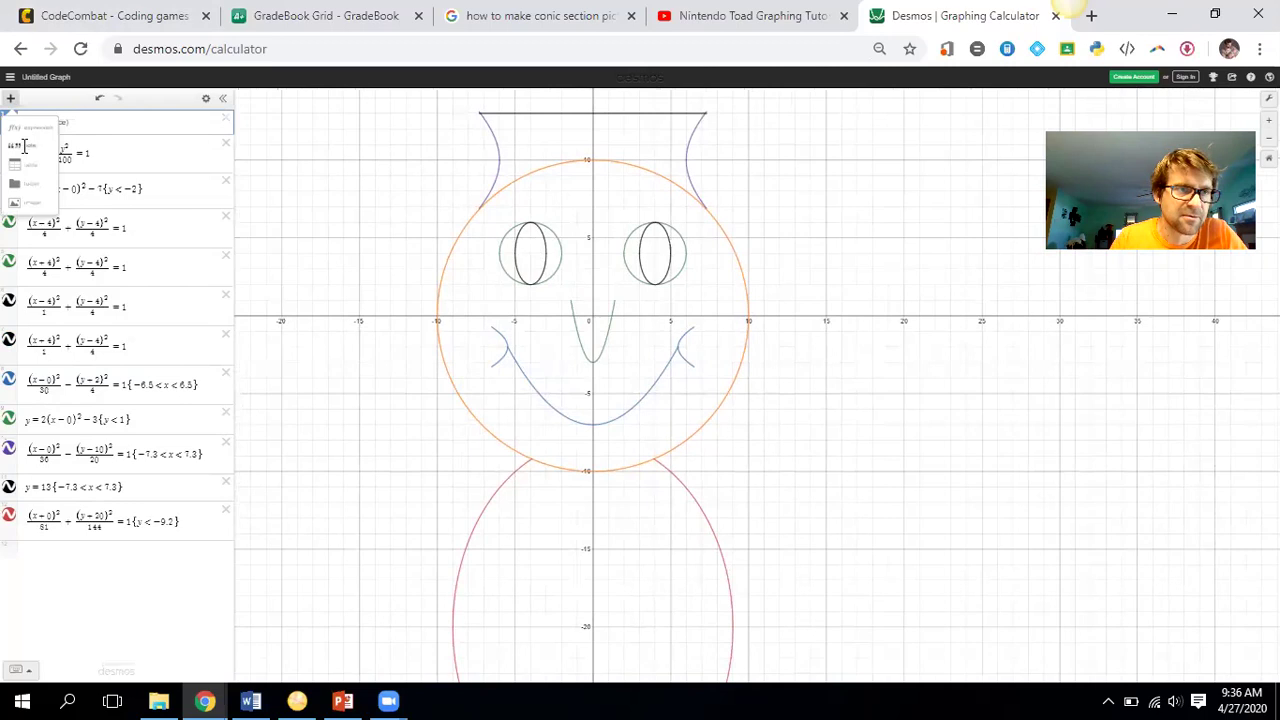
{"action": "left_click", "coordinate": [24, 147]}
{"action": "left_click_drag", "start_coordinate": [10, 146], "coordinate": [10, 188]}
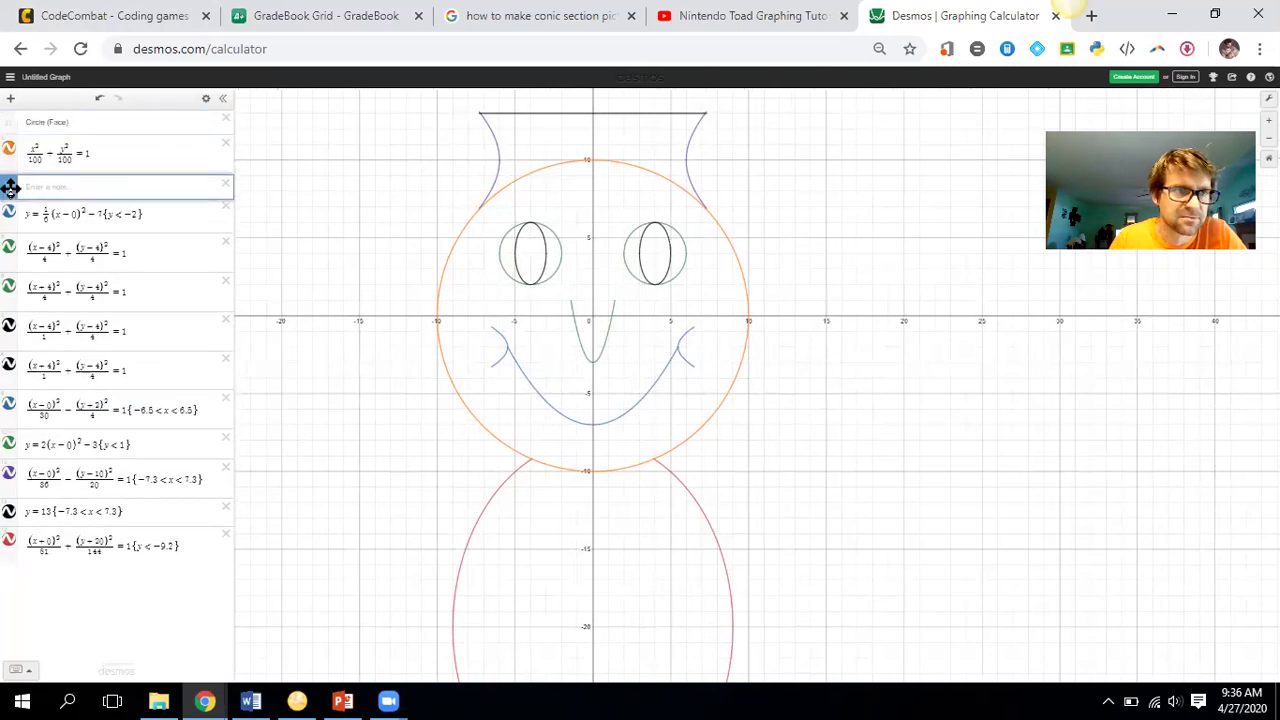
{"action": "left_click", "coordinate": [120, 224]}
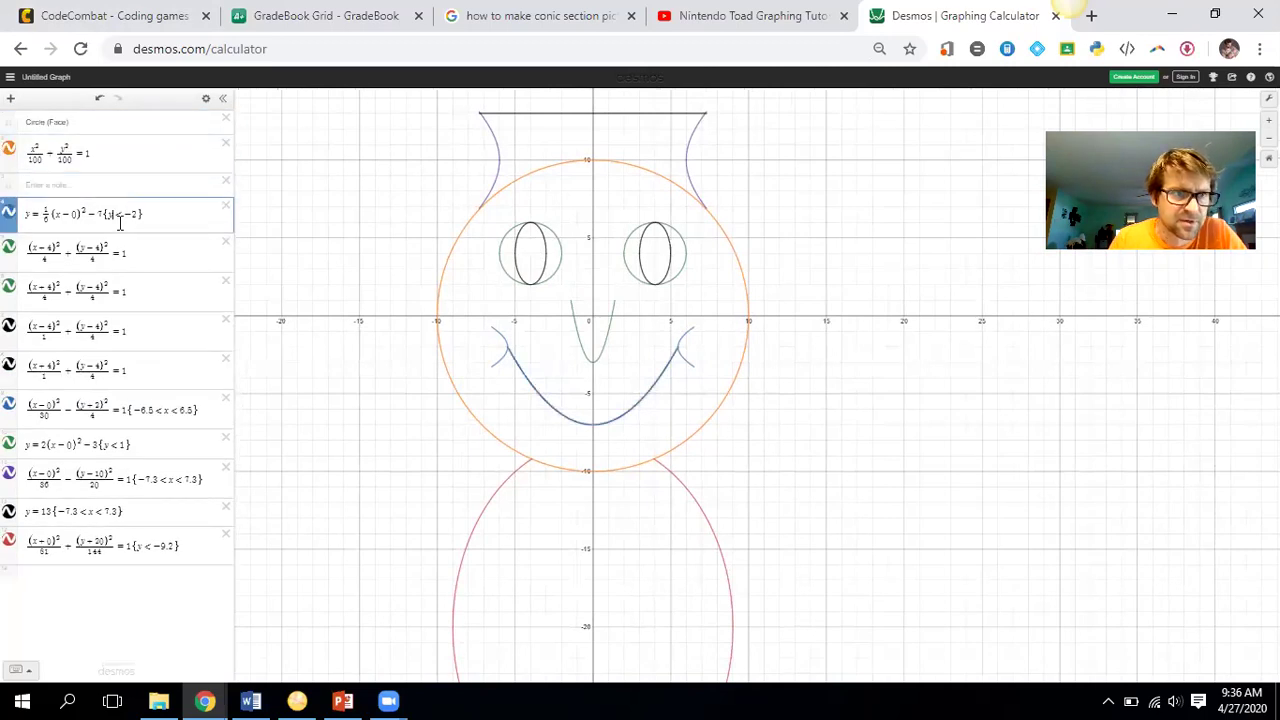
{"action": "left_click", "coordinate": [75, 188]}
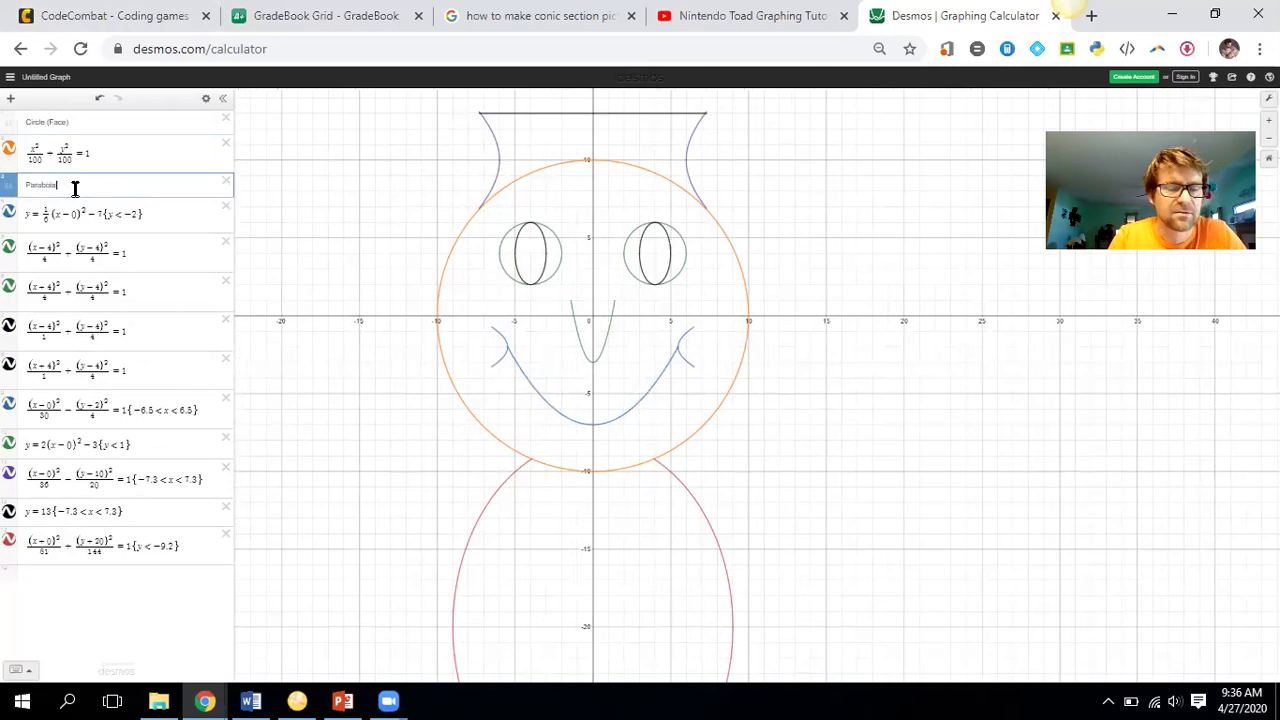
{"action": "key", "text": "ctrl+plus"}
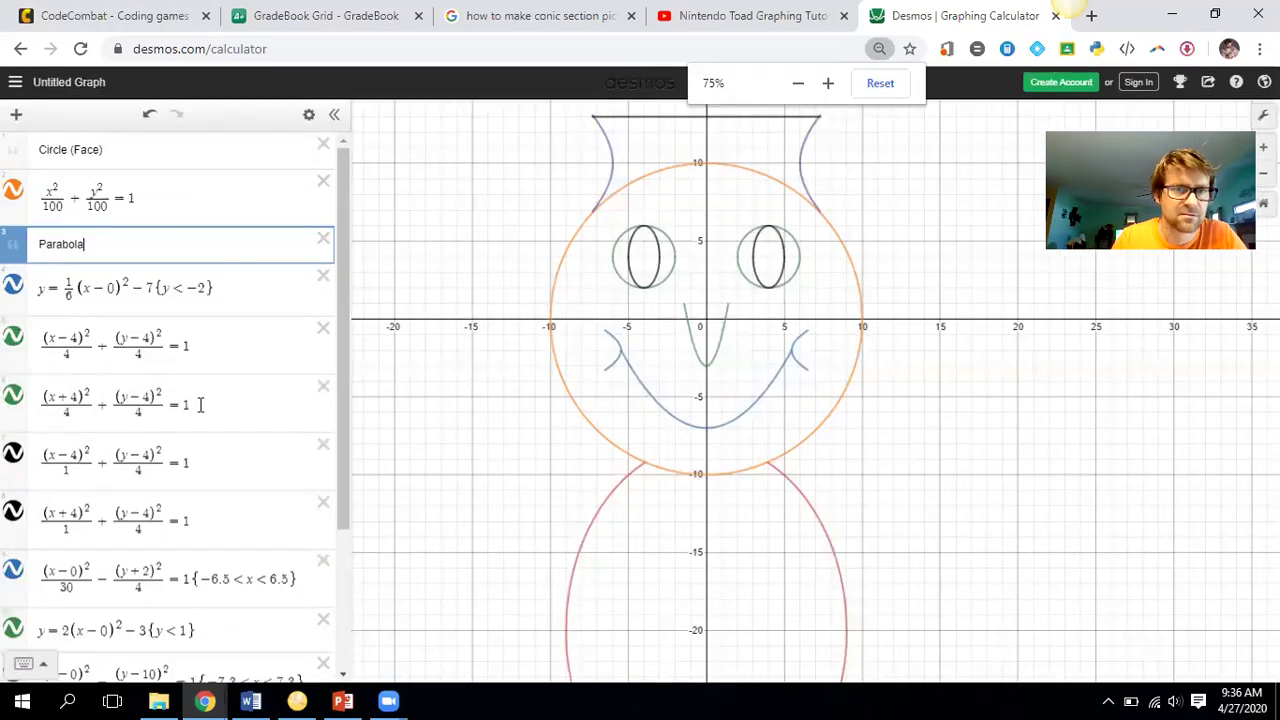
{"action": "scroll", "coordinate": [103, 263], "scroll_direction": "up", "scroll_amount": 1}
{"action": "type", "text": "Parabola (Smile)"}
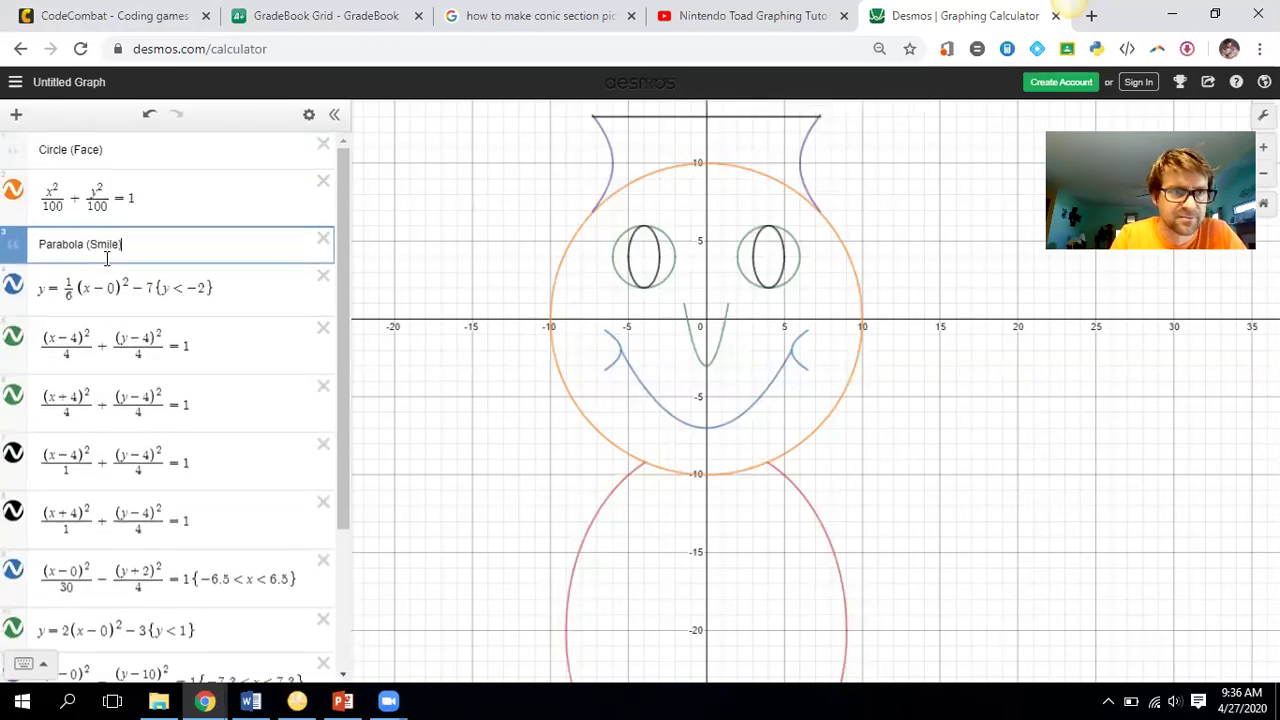
Step: Insert a note reading "Circle (Eyes)" directly above the first eye circle's equation, the one with (x-4)²/4
{"action": "left_click", "coordinate": [16, 114]}
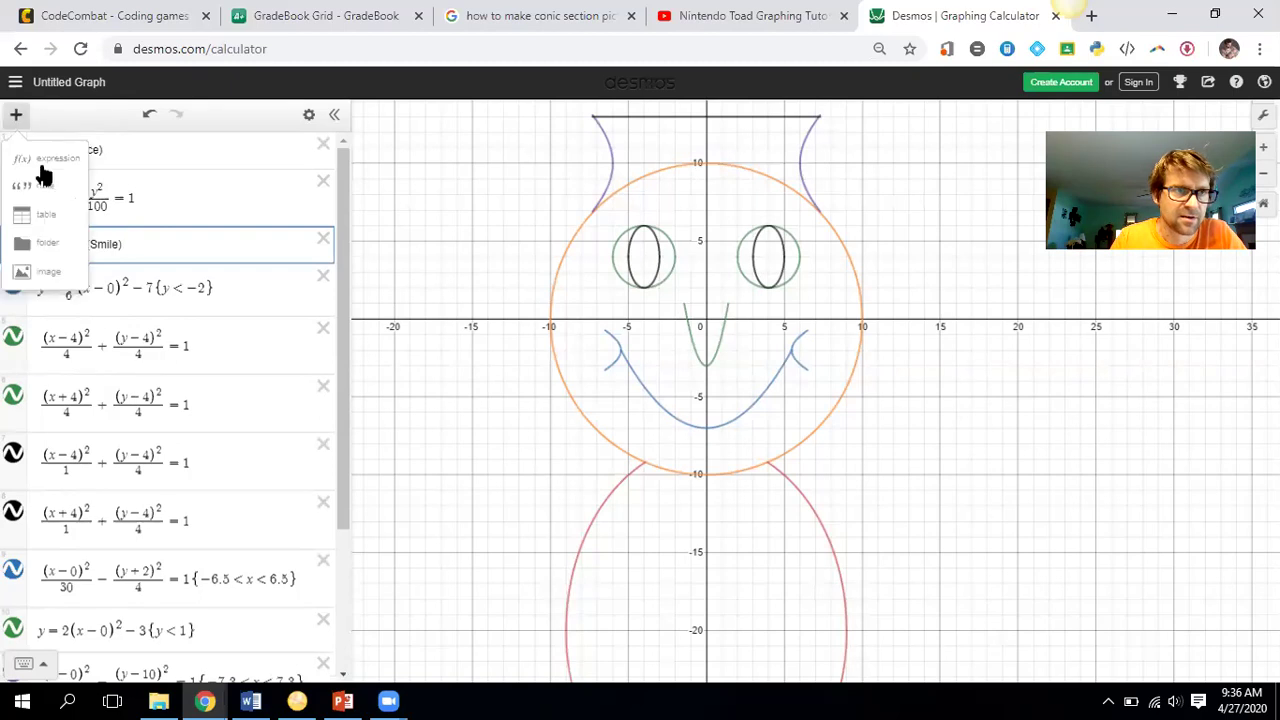
{"action": "left_click", "coordinate": [43, 197]}
{"action": "left_click_drag", "start_coordinate": [18, 286], "coordinate": [18, 350]}
{"action": "left_click", "coordinate": [107, 392]}
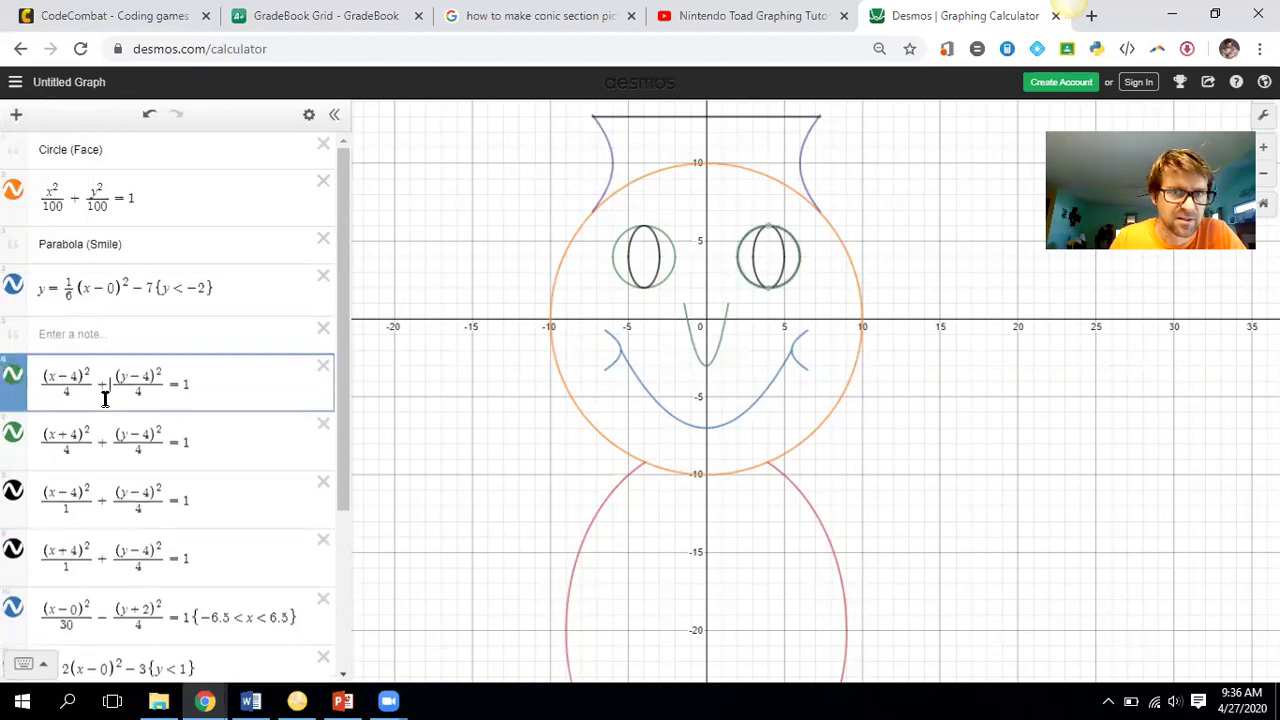
{"action": "left_click", "coordinate": [86, 329]}
{"action": "type", "text": "Circle (Eyes"}
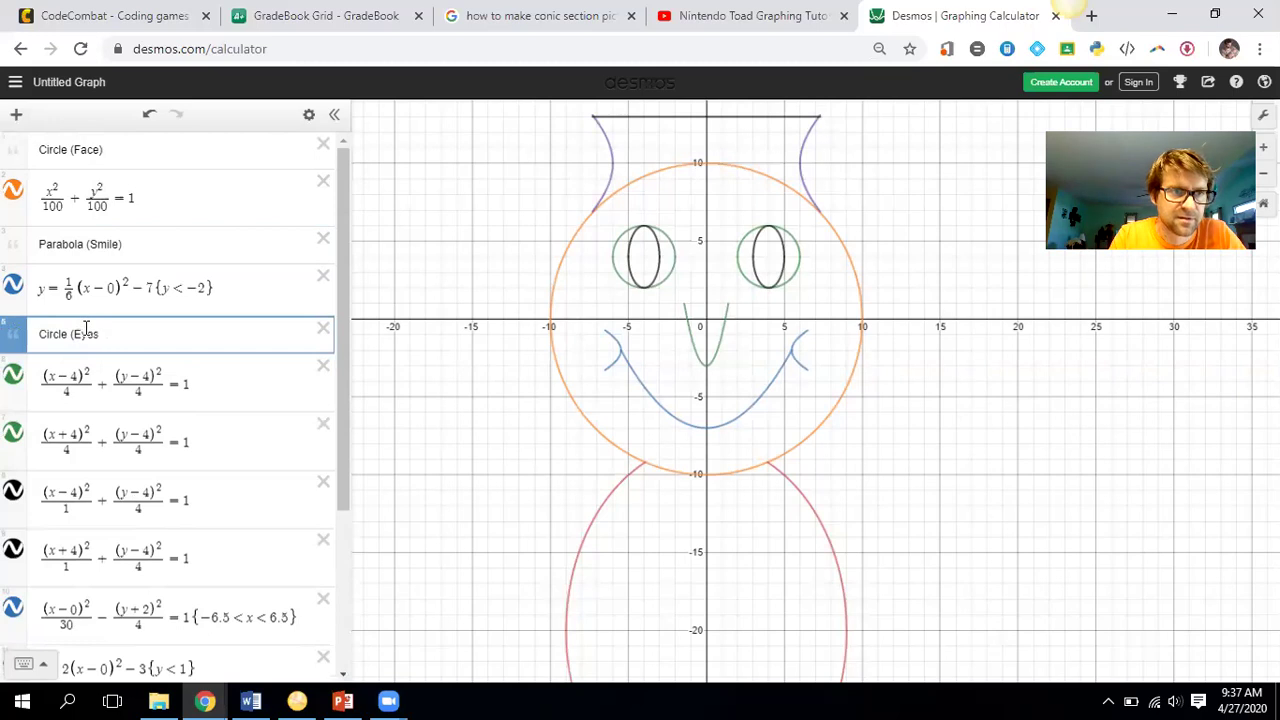
Step: Copy the "Circle (Eyes)" text into a second note and place it above the other eye circle's equation with (x+4)²/4
{"action": "right_click", "coordinate": [38, 330]}
{"action": "left_click", "coordinate": [129, 326]}
{"action": "left_click_drag", "start_coordinate": [129, 329], "coordinate": [35, 333]}
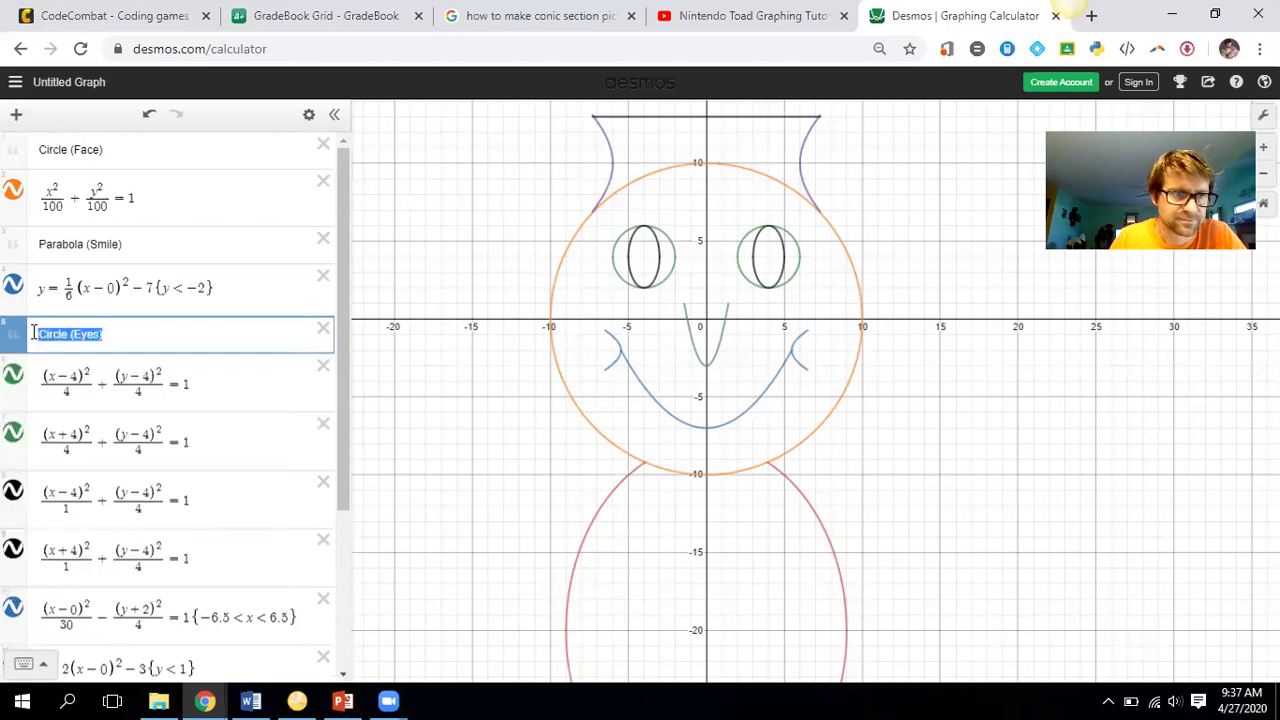
{"action": "left_click", "coordinate": [16, 114]}
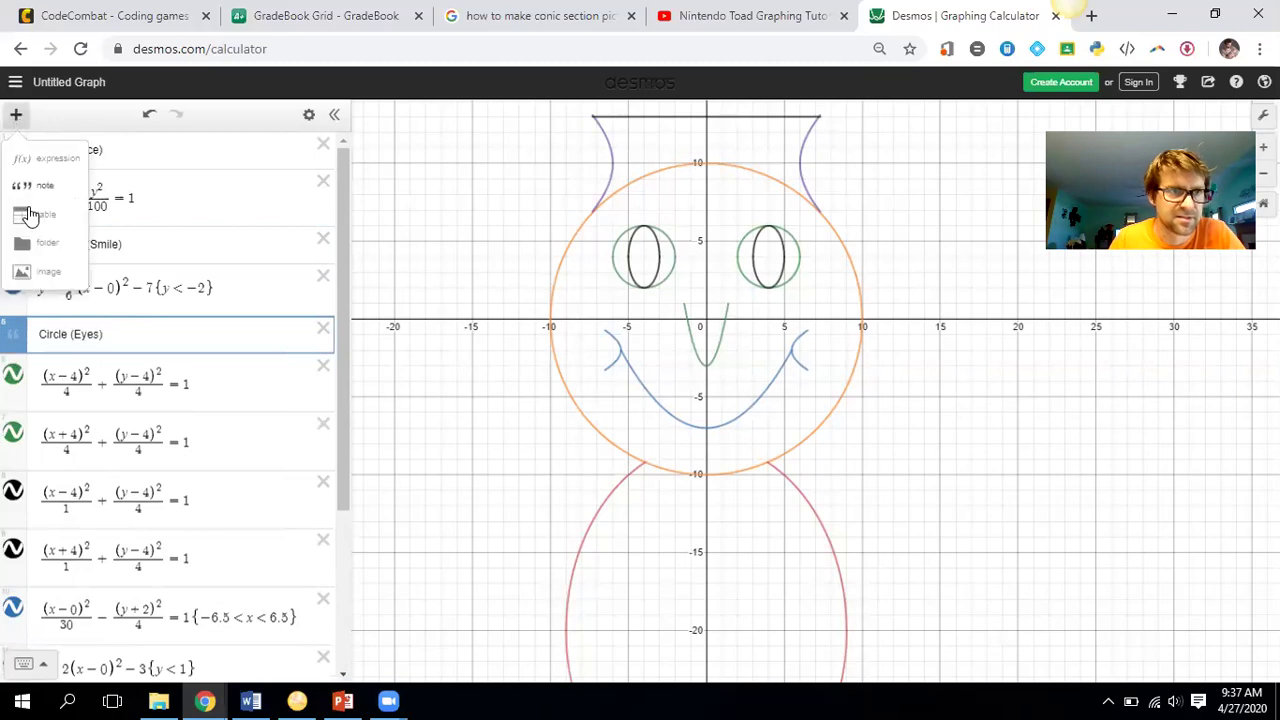
{"action": "left_click", "coordinate": [46, 183]}
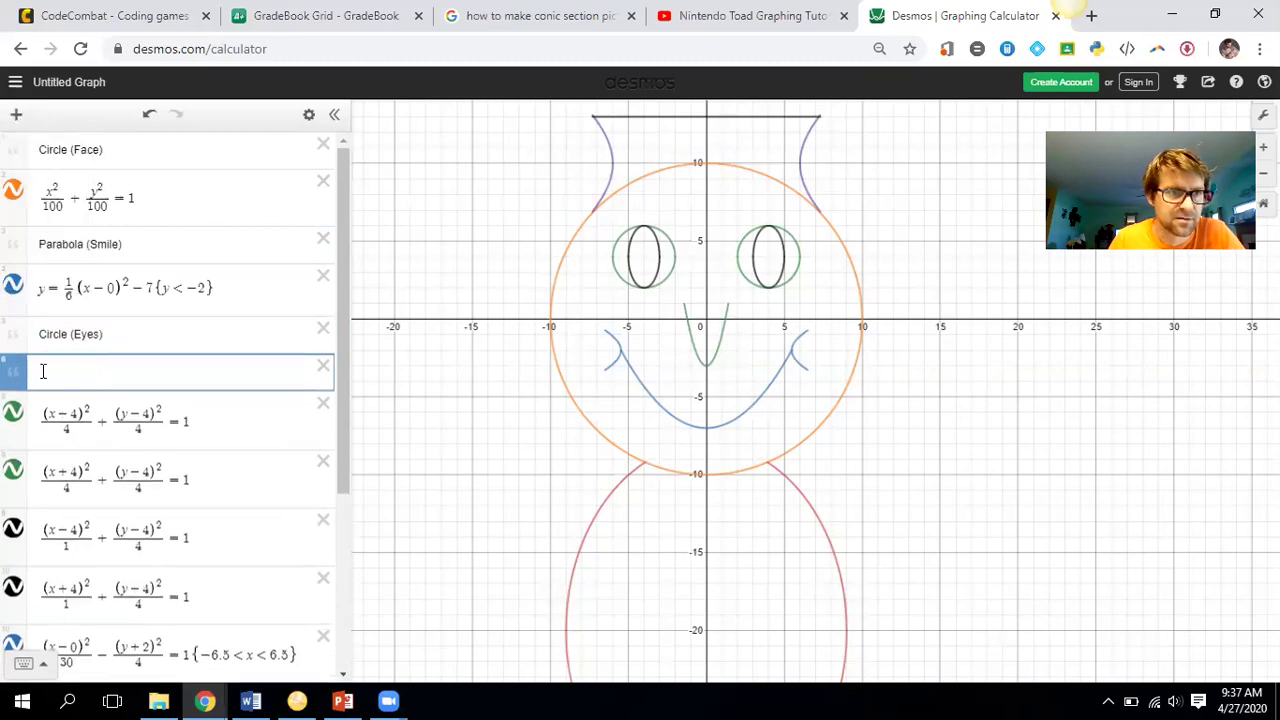
{"action": "type", "text": "Circle (Eyes)"}
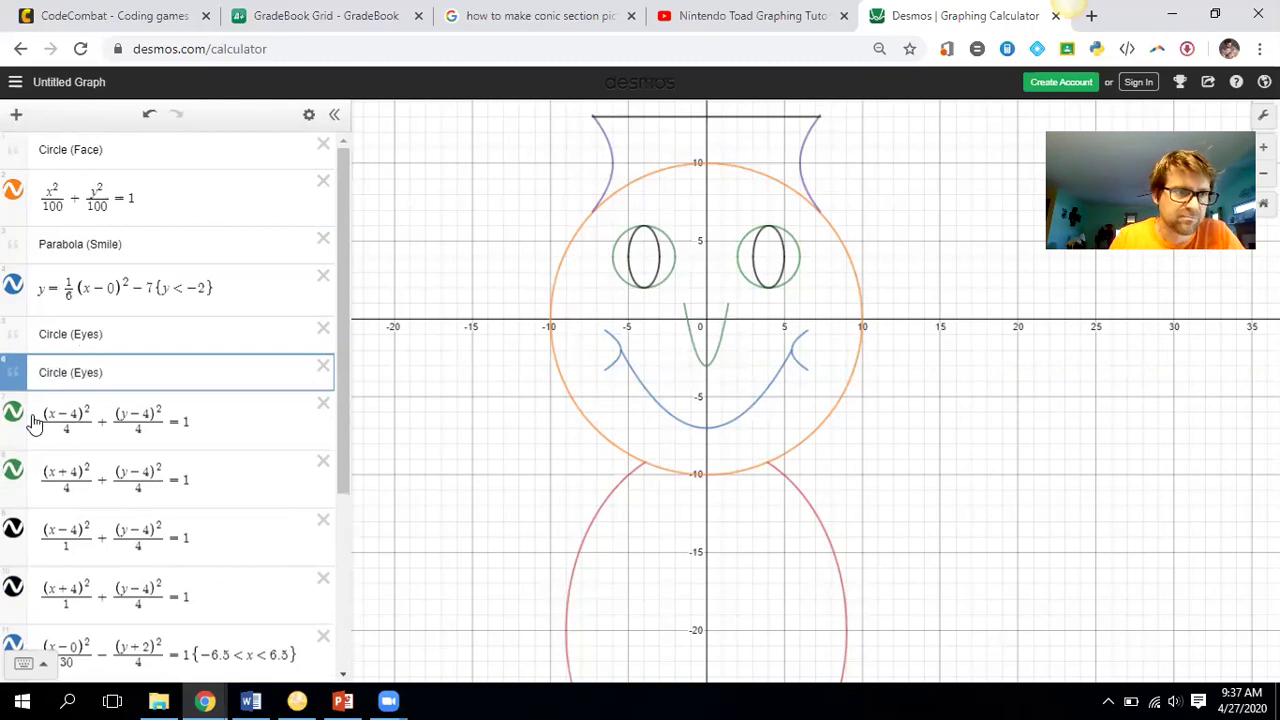
{"action": "left_click_drag", "start_coordinate": [11, 380], "coordinate": [12, 430]}
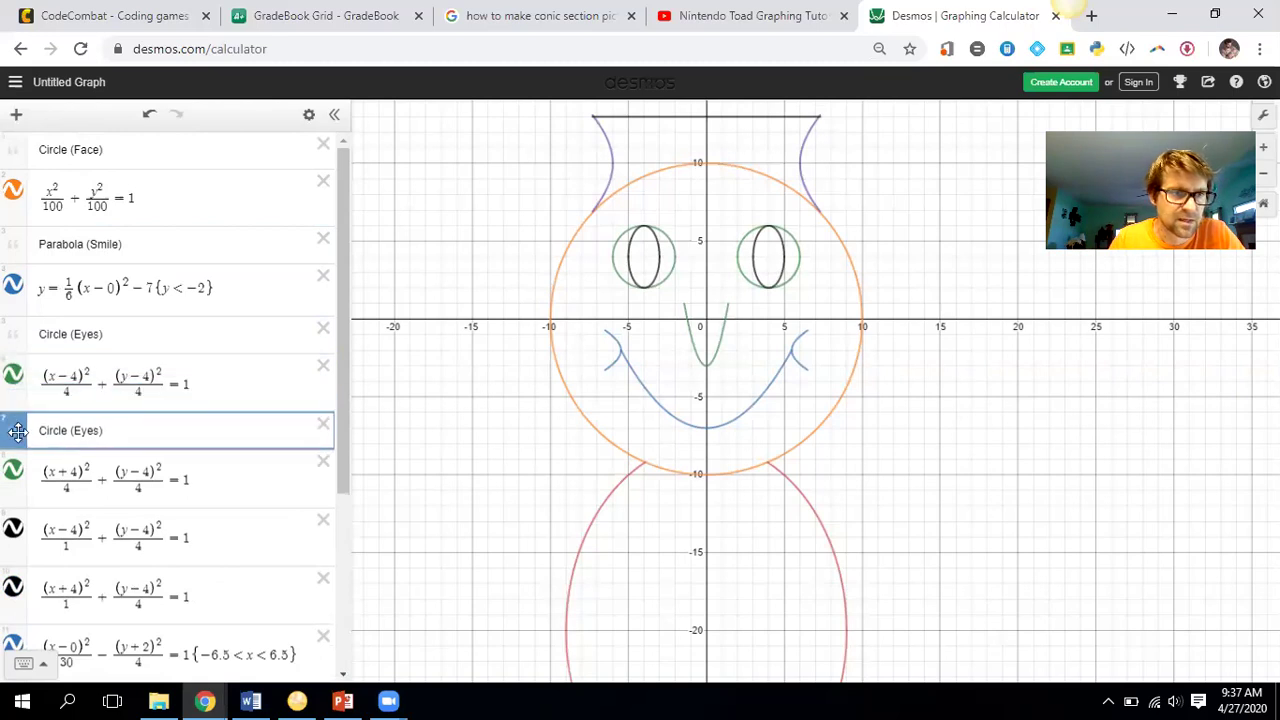
Step: Insert a note reading "Ellipse (Pupil)" between the second eye circle and the first pupil ellipse equation
{"action": "left_click", "coordinate": [16, 118]}
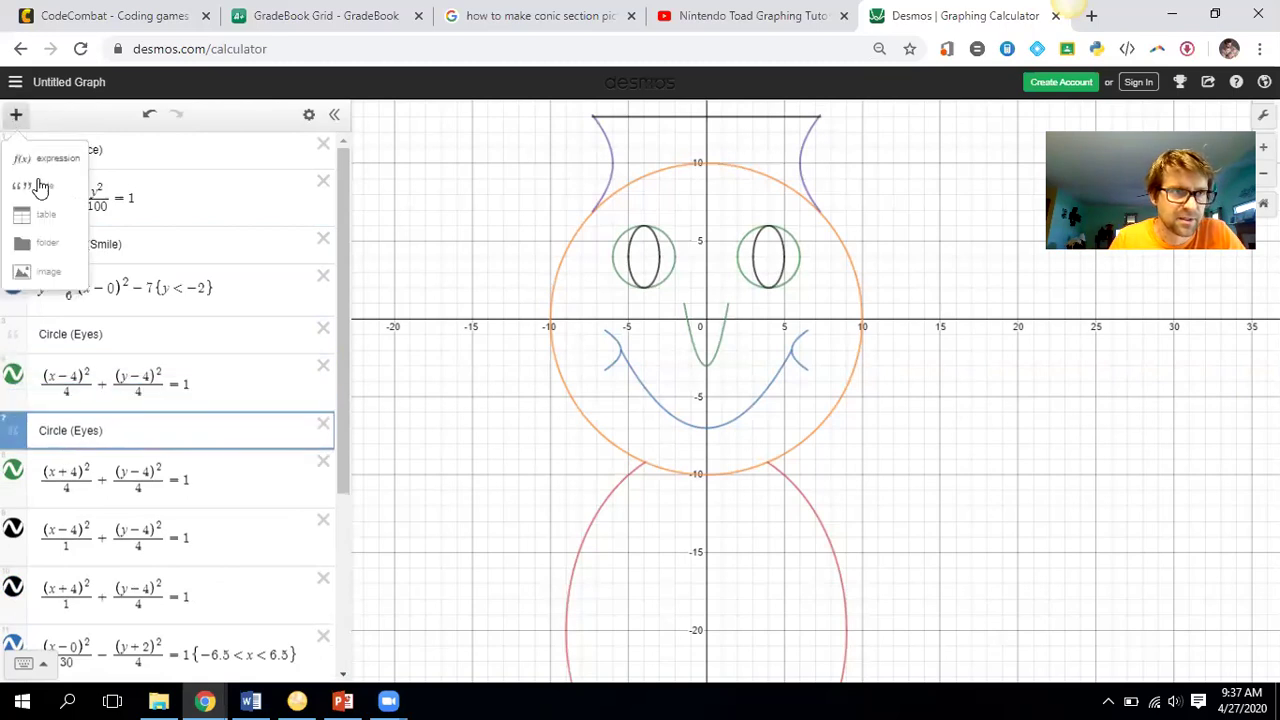
{"action": "left_click", "coordinate": [28, 189]}
{"action": "scroll", "coordinate": [91, 461], "scroll_direction": "down", "scroll_amount": 2}
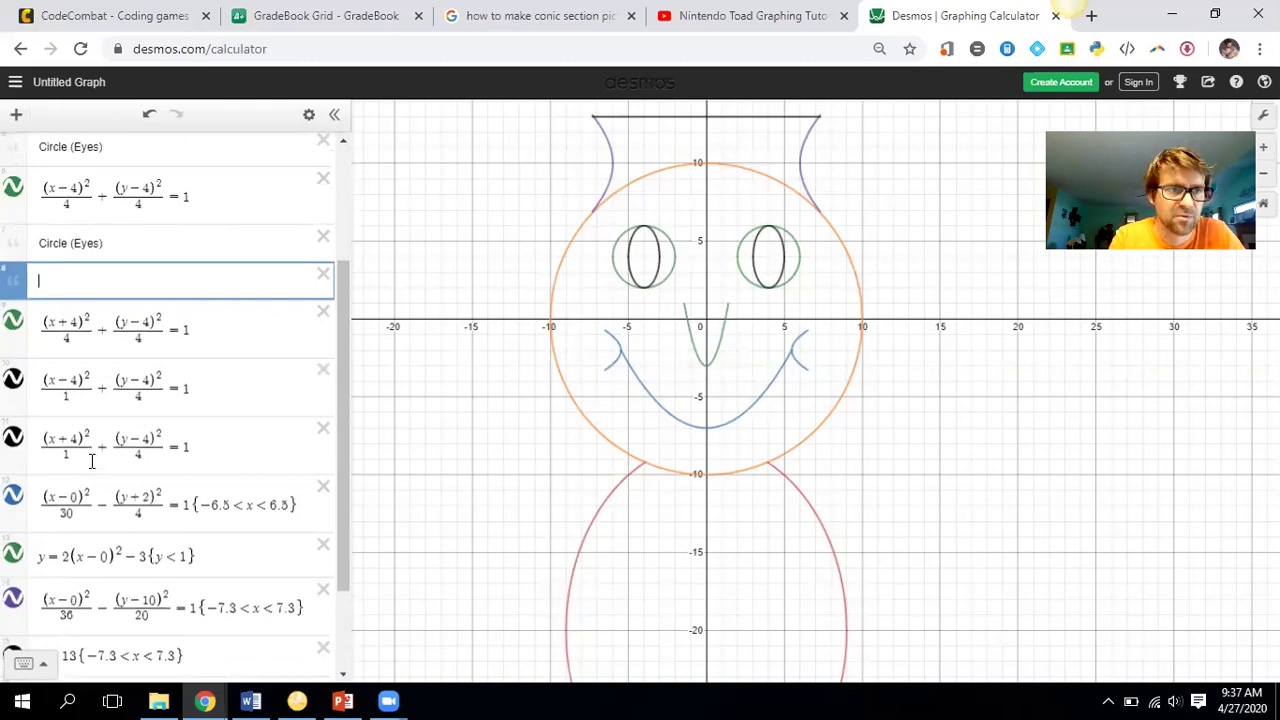
{"action": "type", "text": "Ellipse (Pup"}
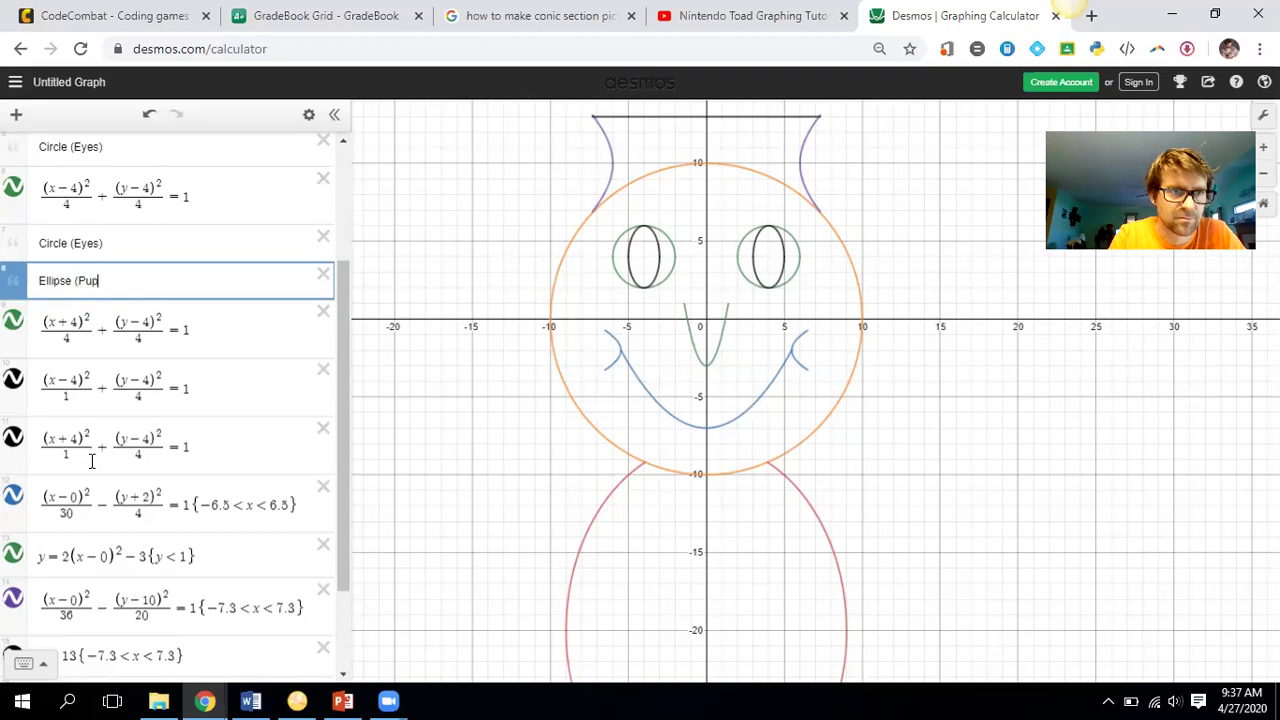
{"action": "type", "text": "il)"}
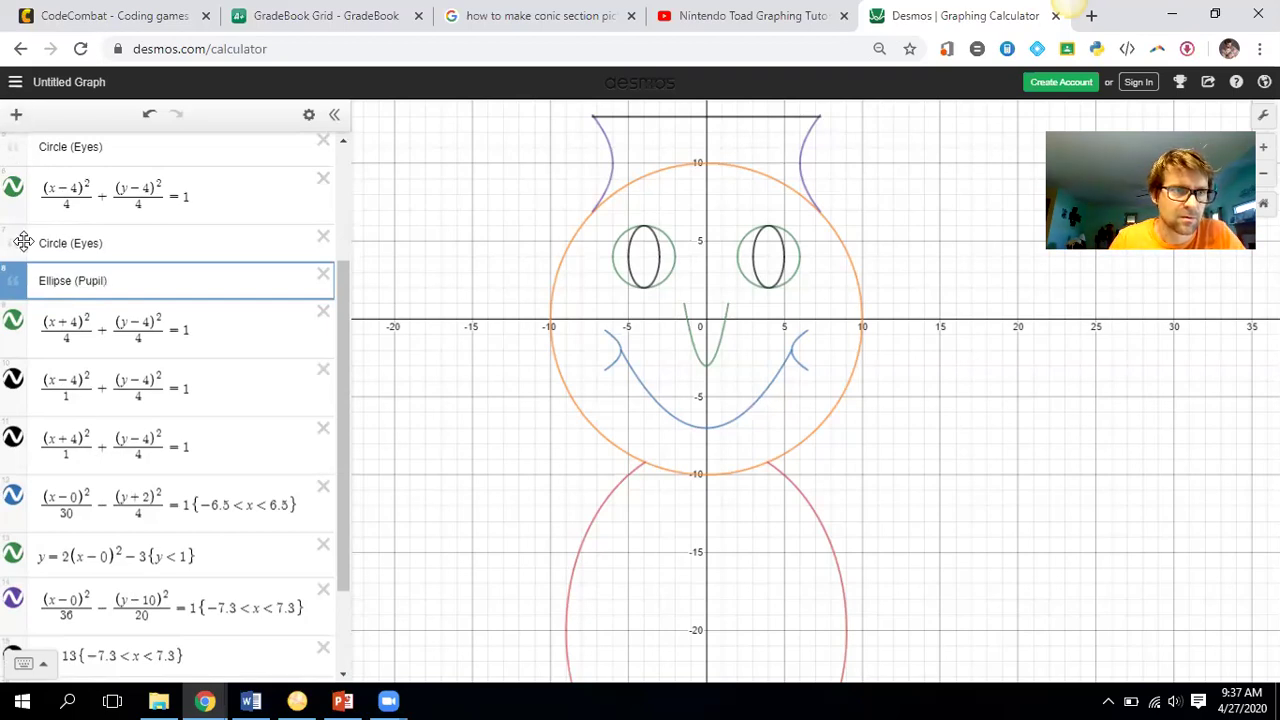
{"action": "mouse_move", "coordinate": [32, 366]}
{"action": "left_mouse_down"}
{"action": "mouse_move", "coordinate": [30, 390]}
{"action": "mouse_move", "coordinate": [28, 355]}
{"action": "left_mouse_up"}
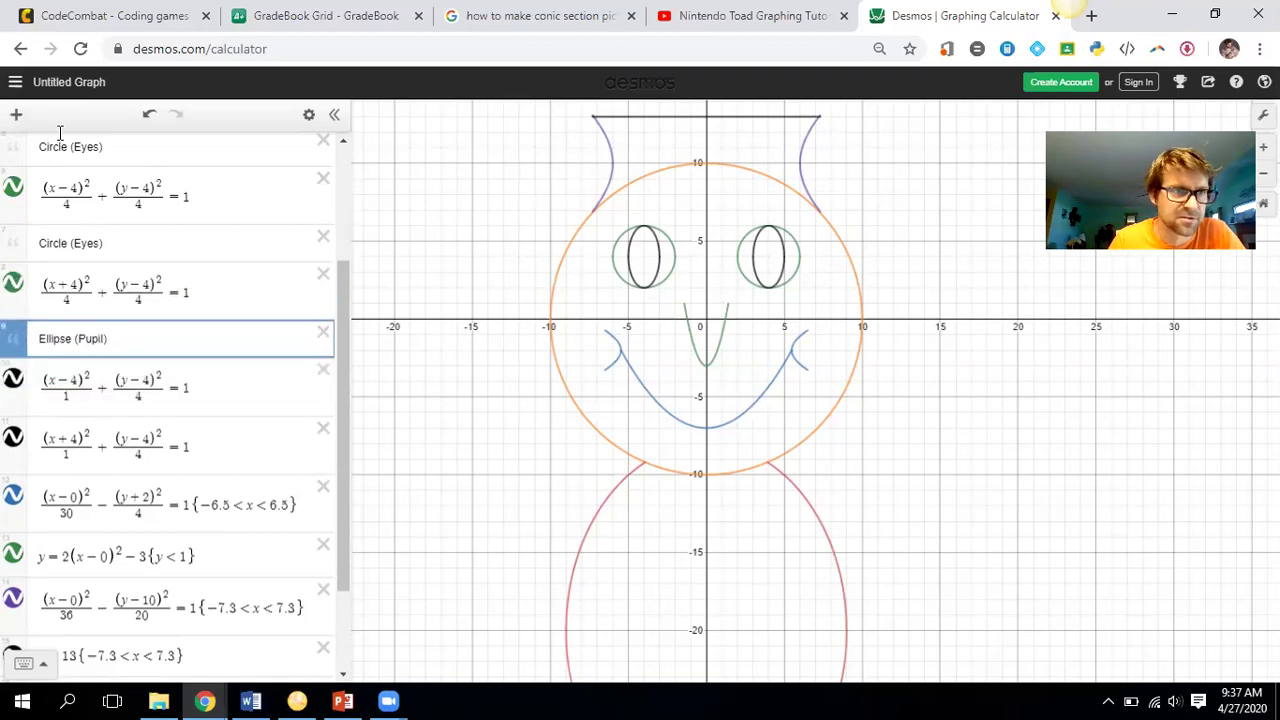
Step: Add another "Ellipse (Pupil)" note and place it between the two pupil ellipse equations
{"action": "left_click", "coordinate": [16, 115]}
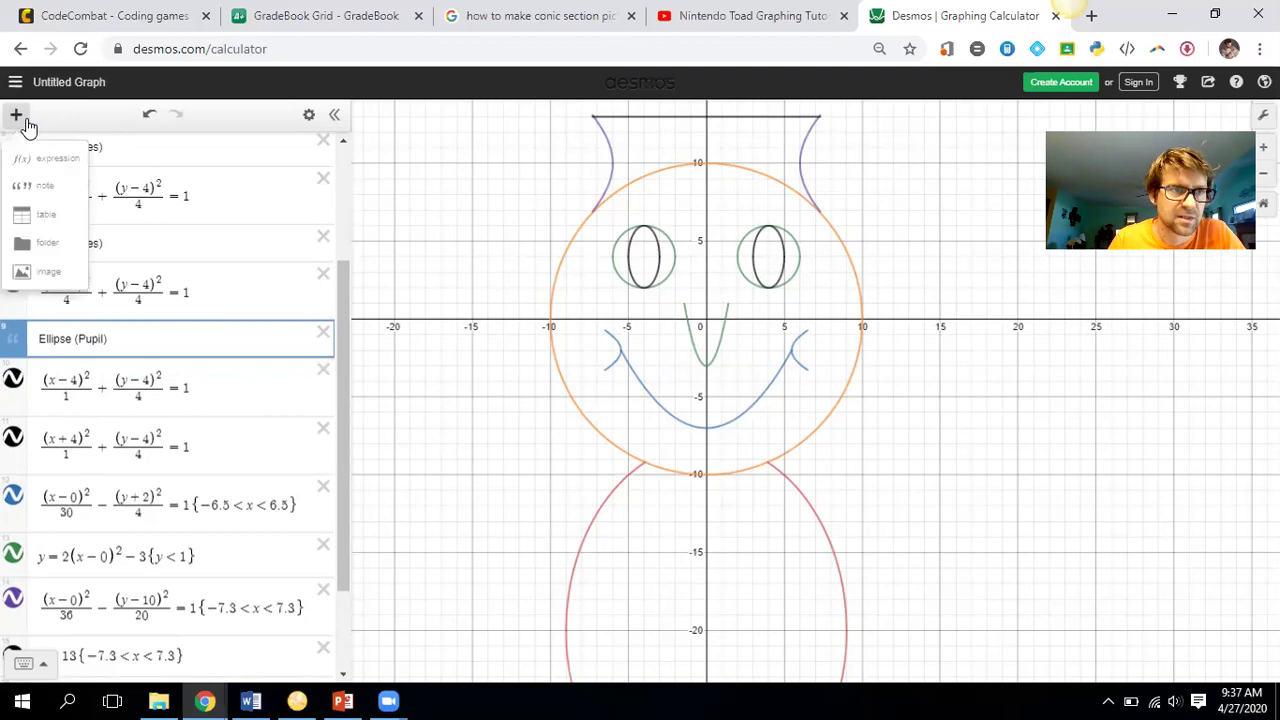
{"action": "left_click", "coordinate": [45, 187]}
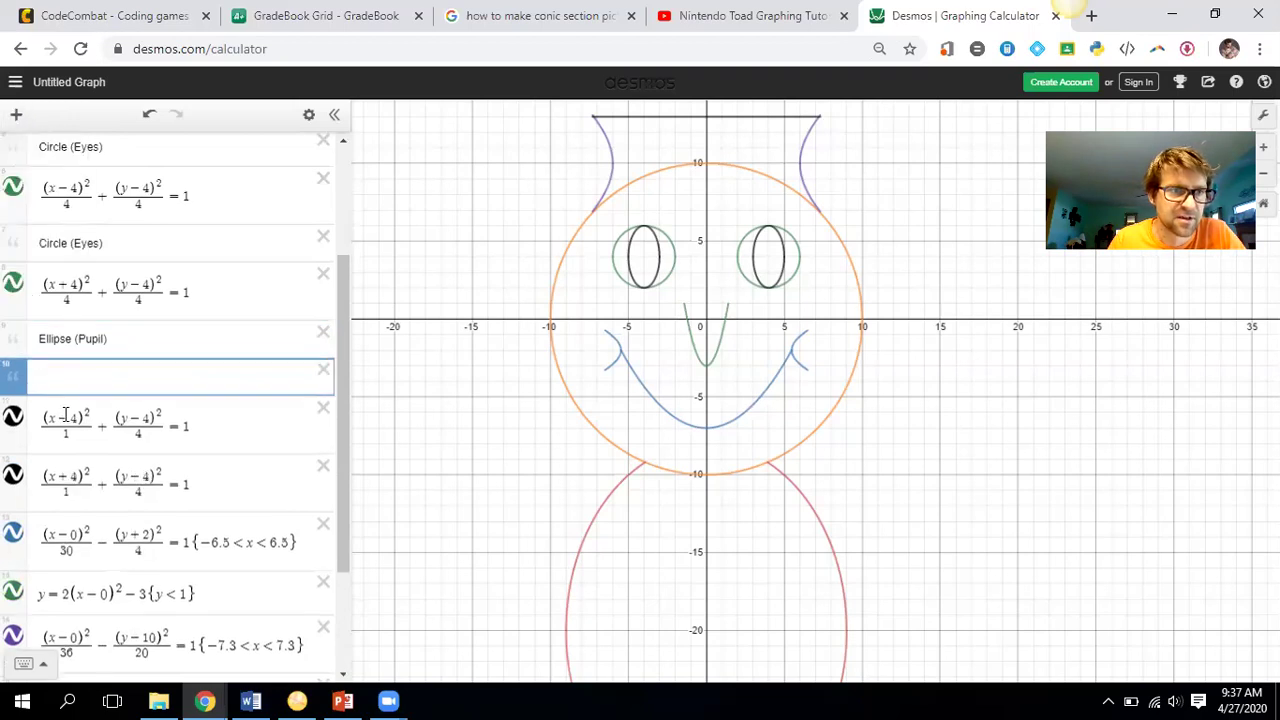
{"action": "left_click_drag", "start_coordinate": [19, 387], "coordinate": [62, 418]}
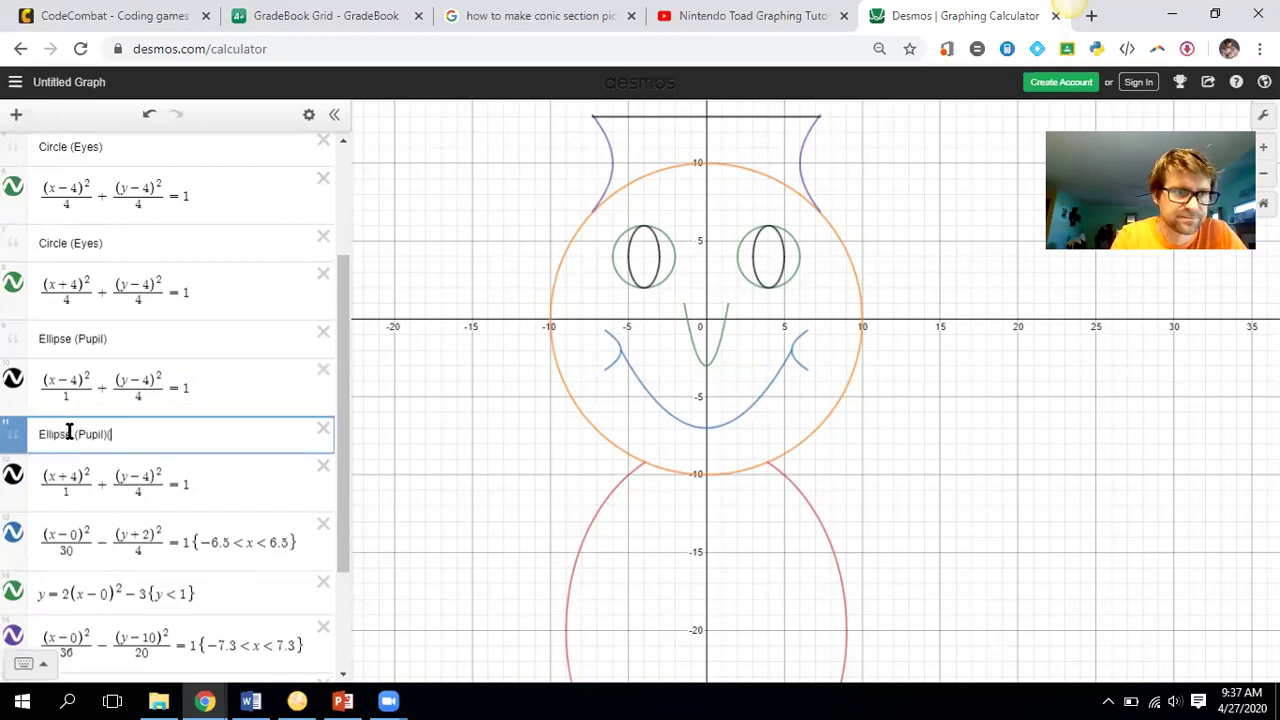
Step: Insert a note reading "Hyperbola (Dimples)" above the dimples' hyperbola equation, restricted to -6.5 < x < 6.5
{"action": "scroll", "coordinate": [100, 450], "scroll_direction": "down", "scroll_amount": 3}
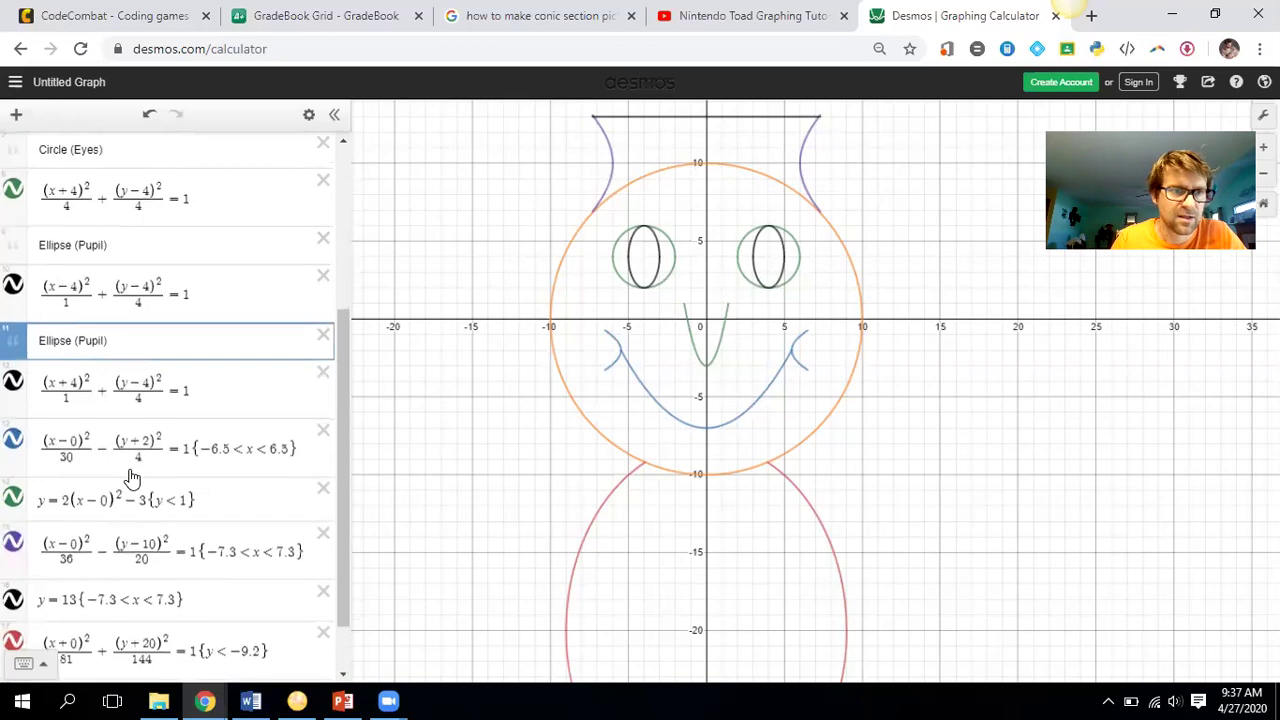
{"action": "left_click", "coordinate": [175, 376]}
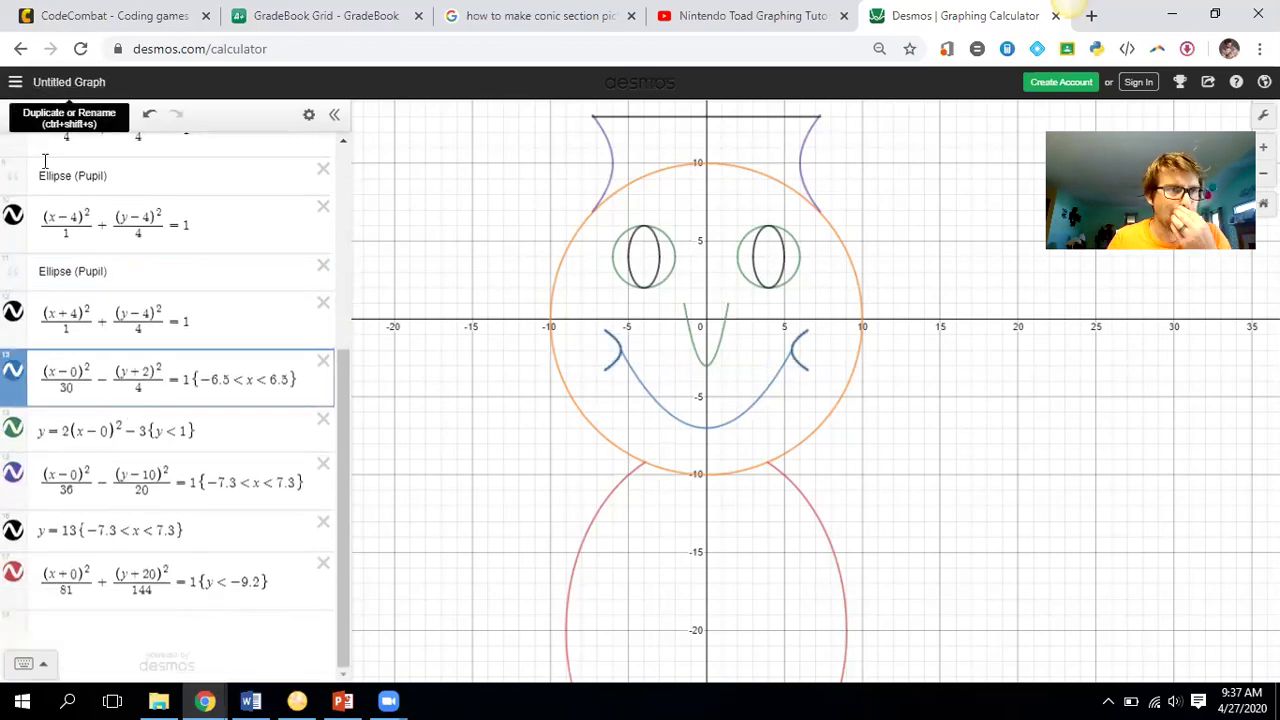
{"action": "left_click", "coordinate": [22, 116]}
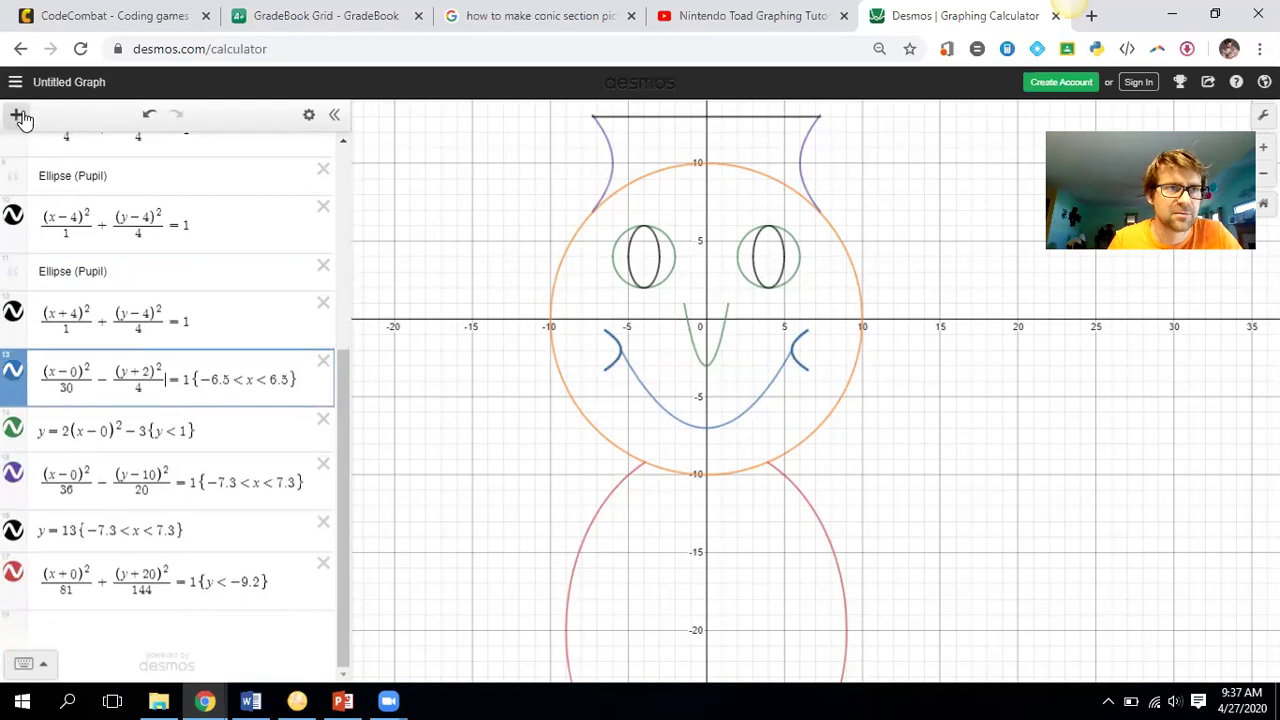
{"action": "left_click", "coordinate": [37, 186]}
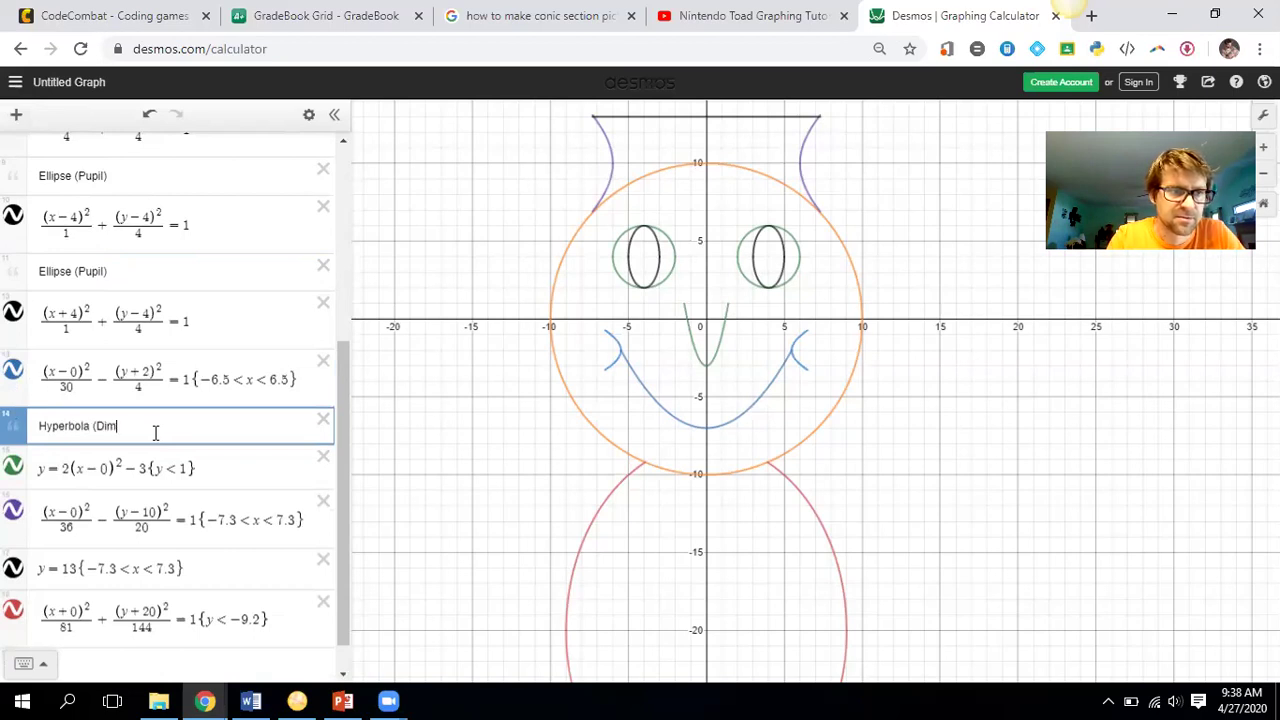
{"action": "left_click_drag", "start_coordinate": [9, 410], "coordinate": [9, 368]}
{"action": "scroll", "coordinate": [130, 470], "scroll_direction": "down", "scroll_amount": 1}
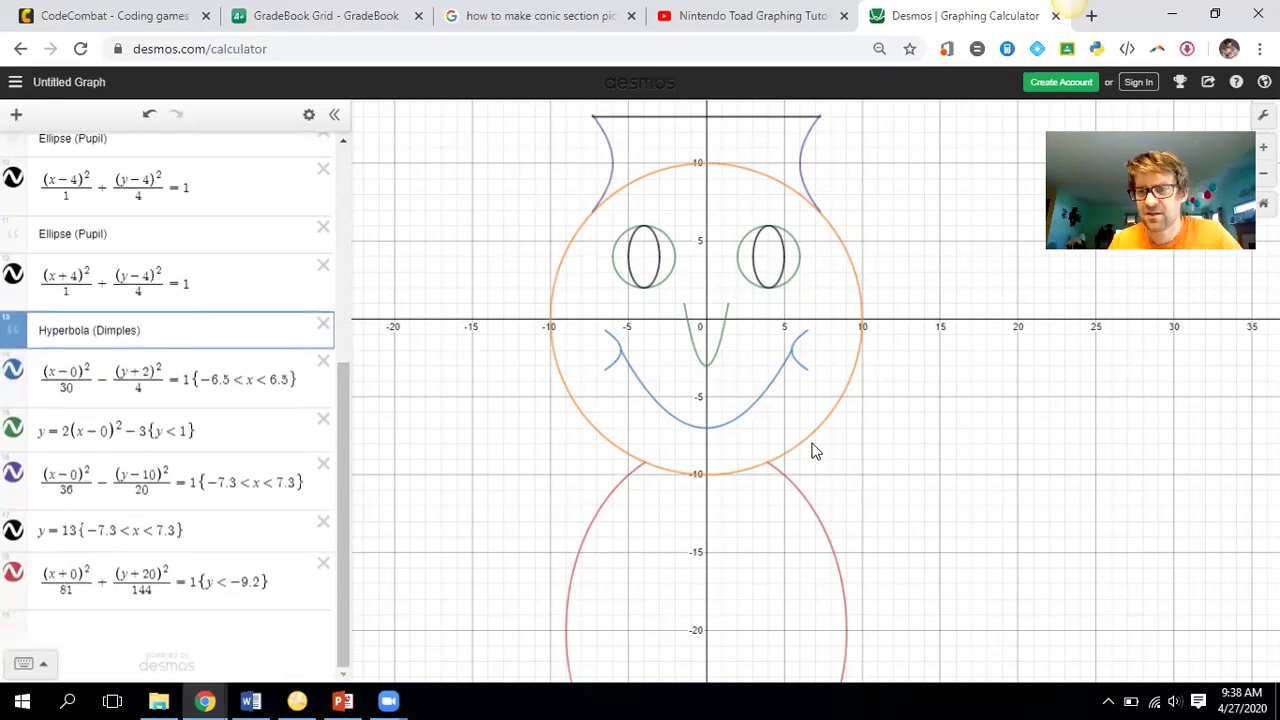
Step: Dismiss the account creation form and sign in to Desmos with the existing school Google account
{"action": "scroll", "coordinate": [879, 484], "scroll_direction": "down", "scroll_amount": 3}
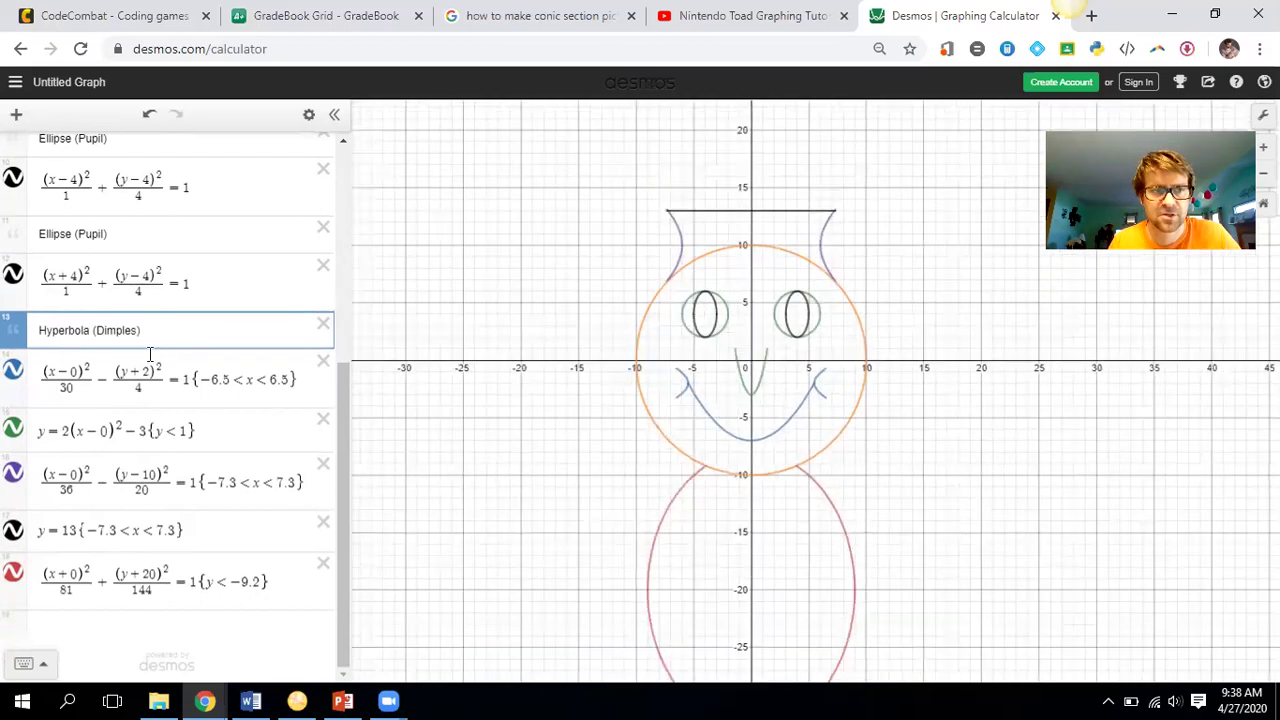
{"action": "left_click", "coordinate": [100, 82]}
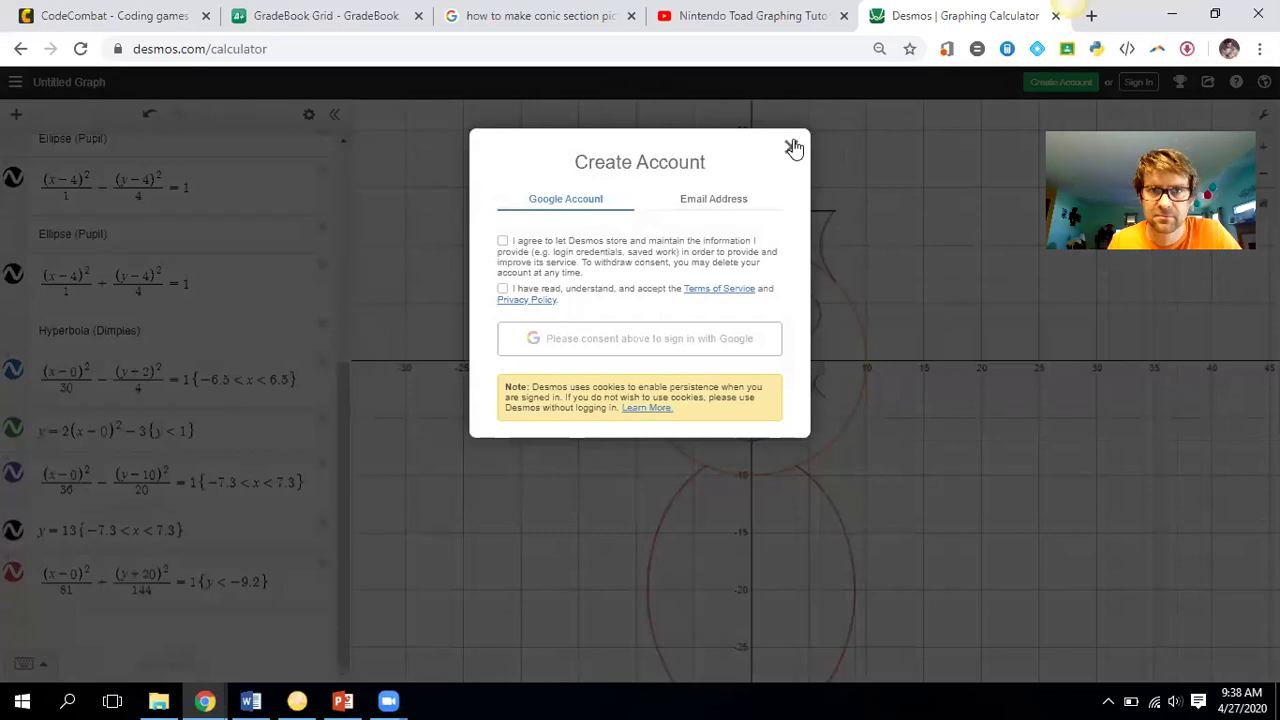
{"action": "left_click", "coordinate": [790, 148]}
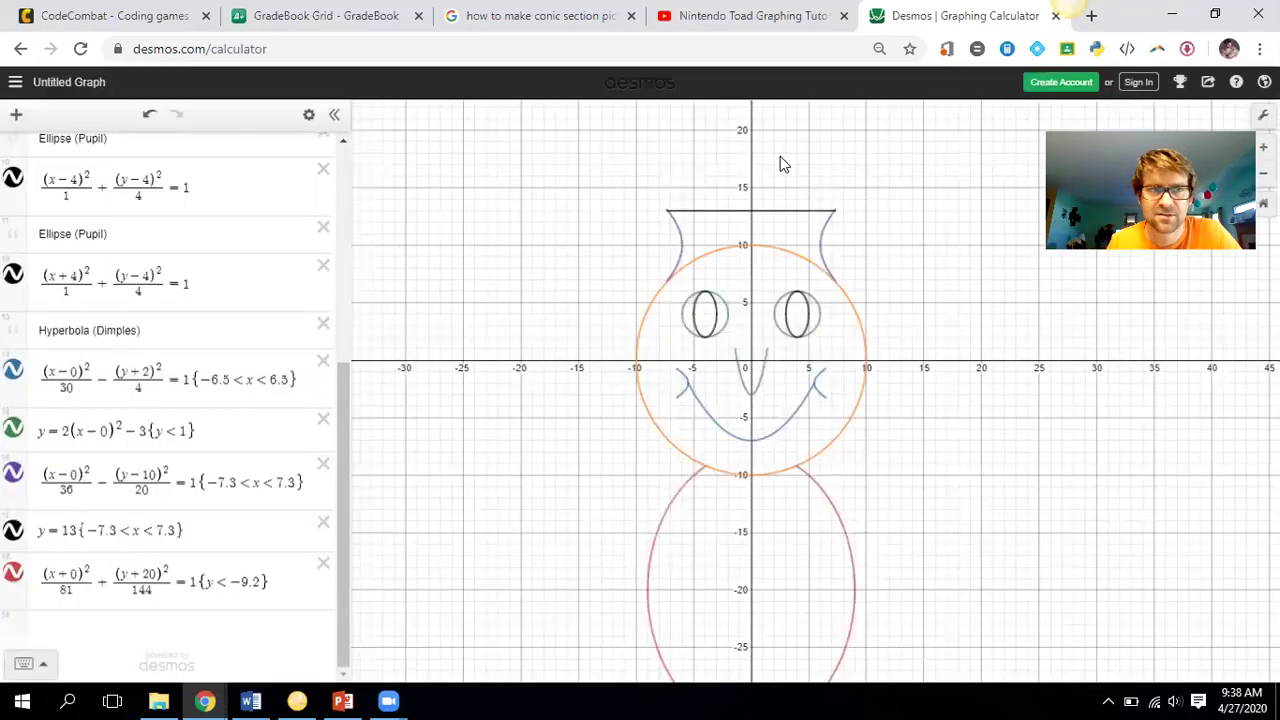
{"action": "left_click", "coordinate": [1135, 86]}
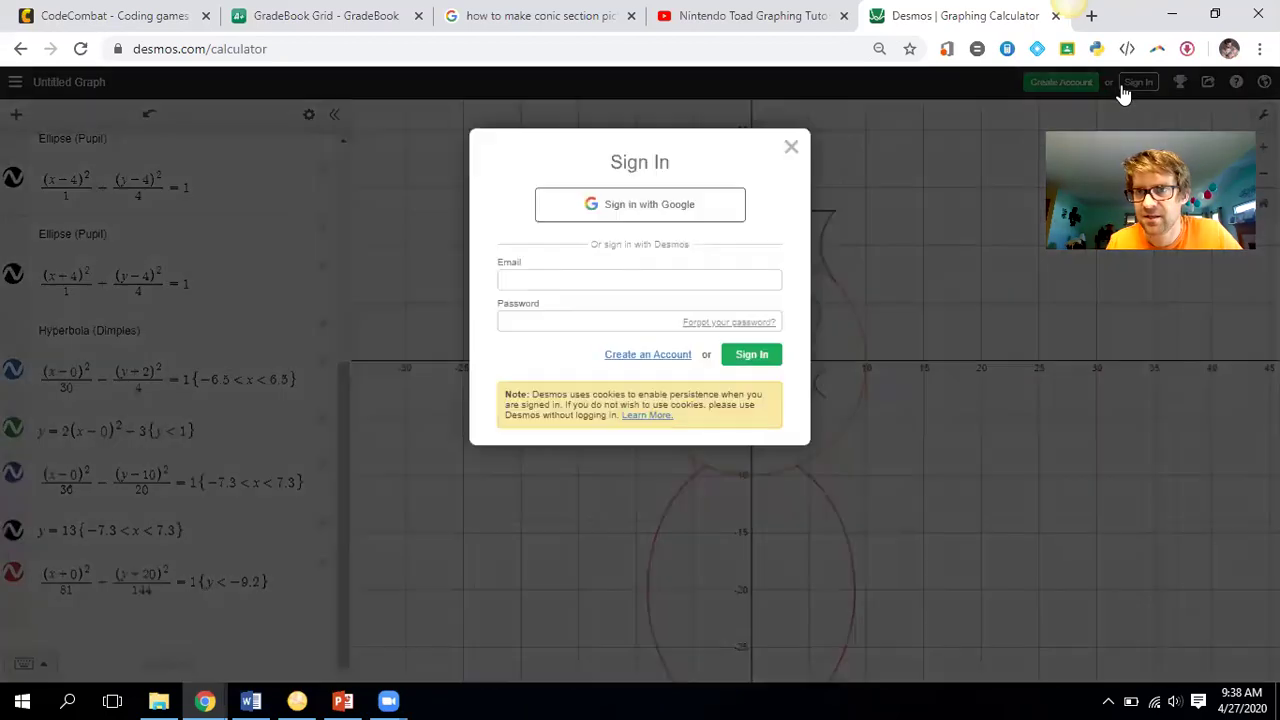
{"action": "left_click", "coordinate": [603, 206]}
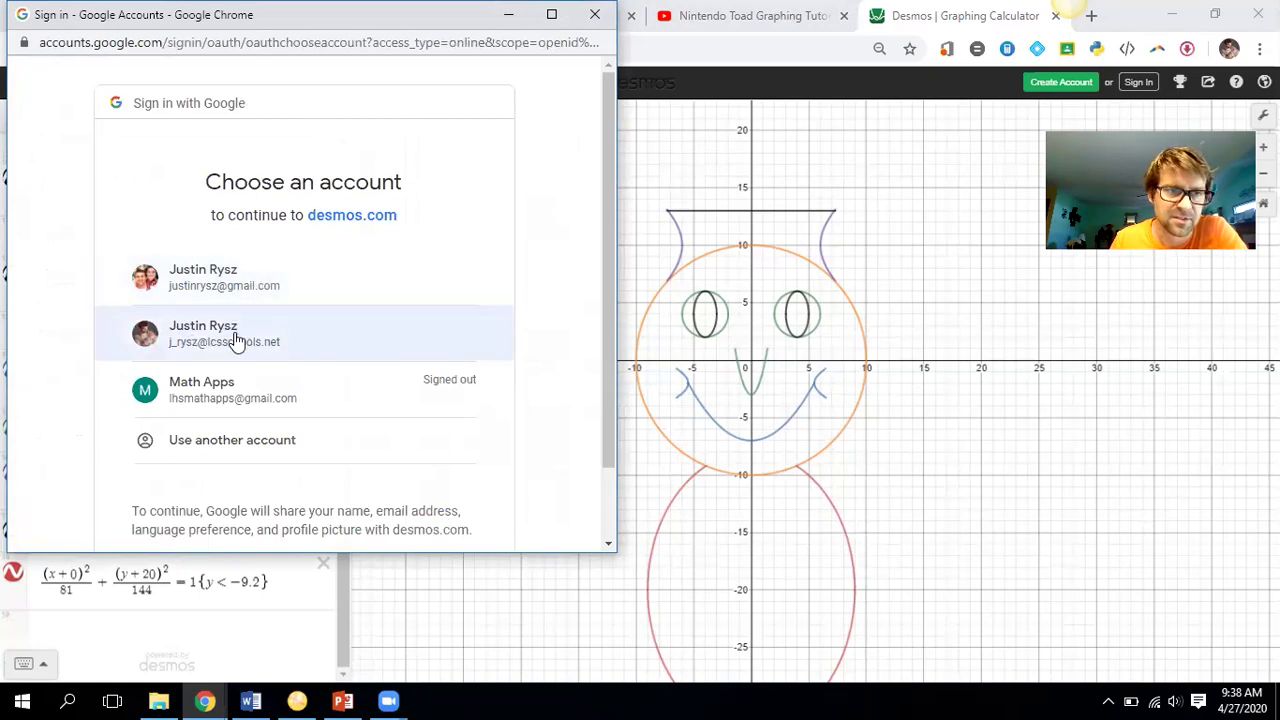
{"action": "left_click", "coordinate": [235, 338]}
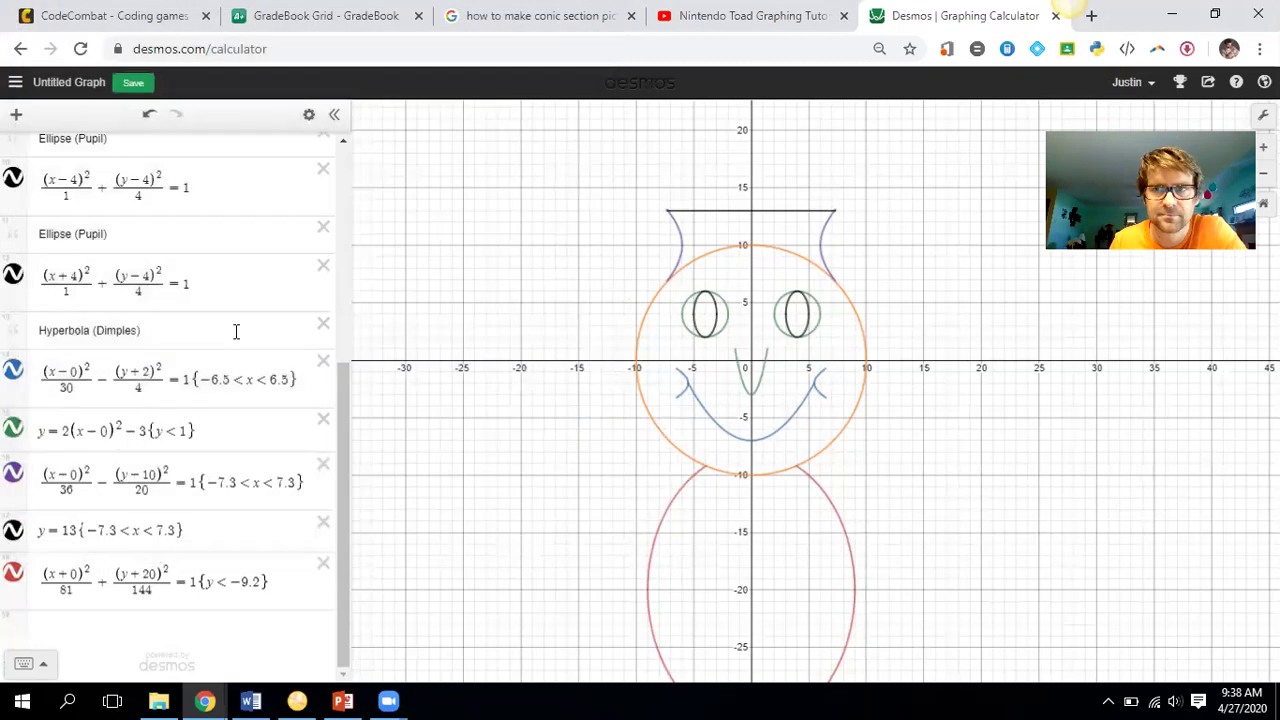
Step: Save the graph as "Conic Section Project" followed by the author's surname in parentheses, and copy its share link
{"action": "left_click", "coordinate": [86, 82]}
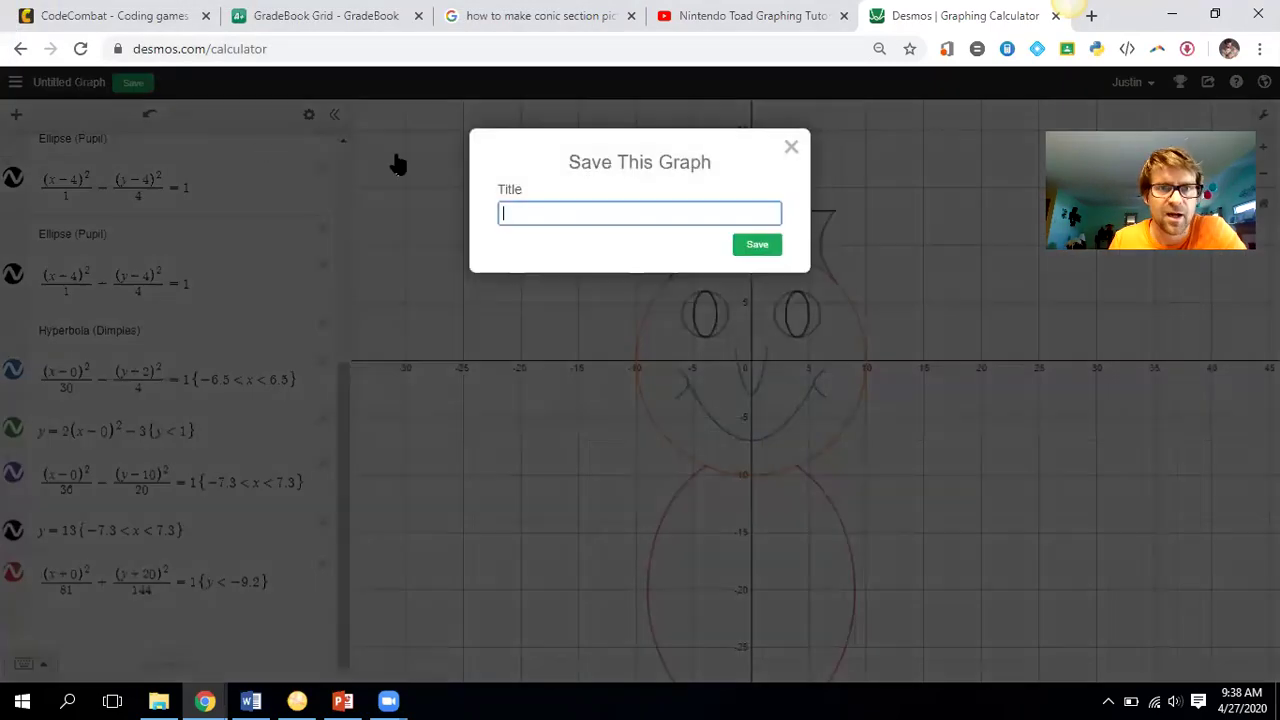
{"action": "type", "text": "Conic Sec"}
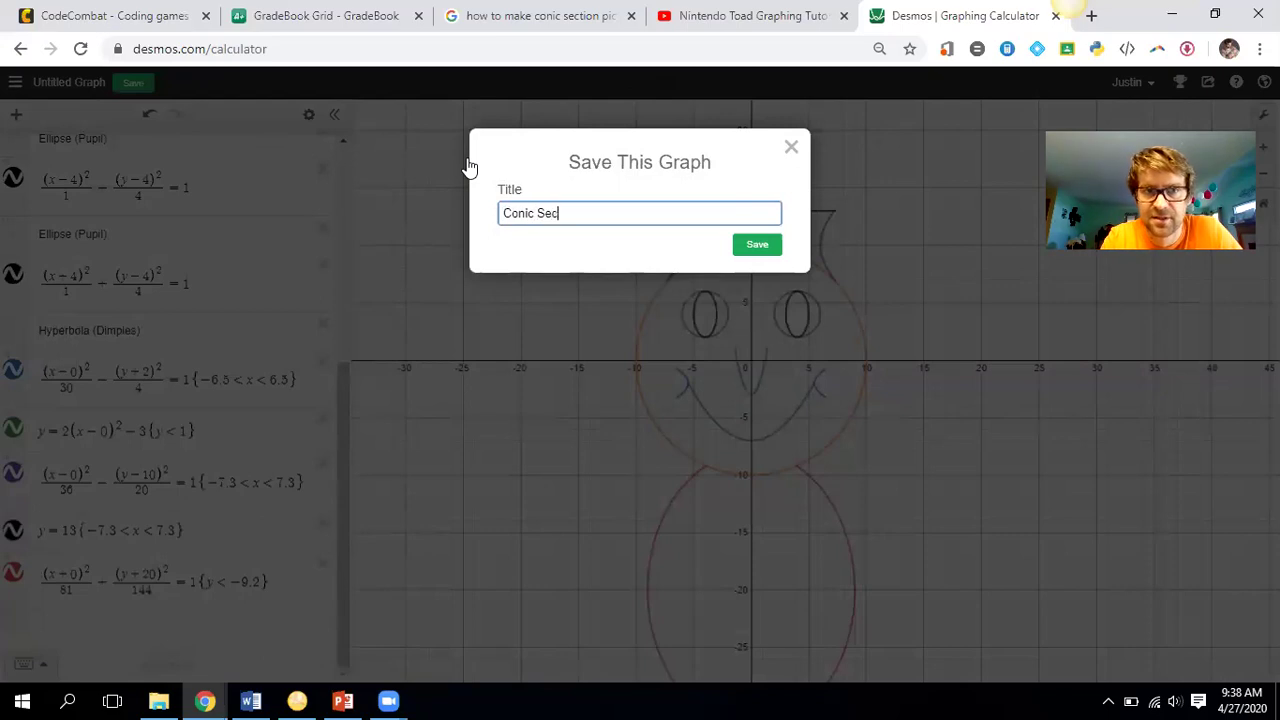
{"action": "type", "text": "tion Project "}
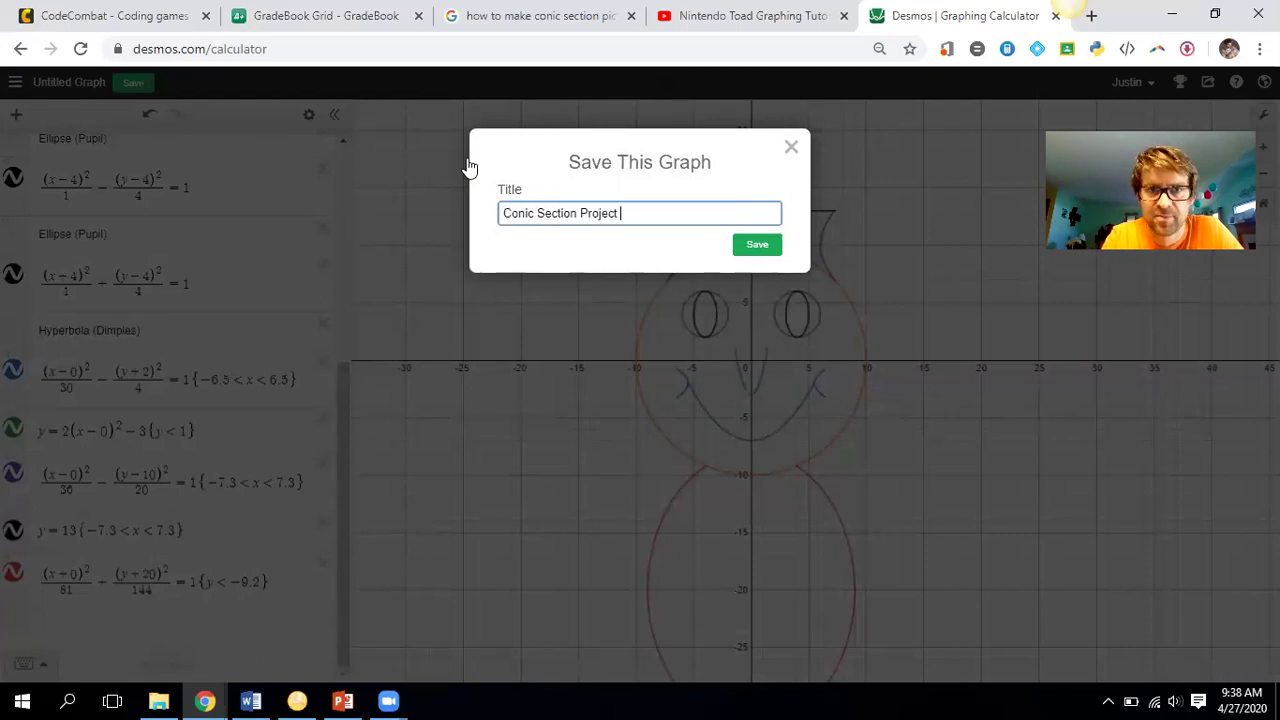
{"action": "type", "text": "(Rysz)"}
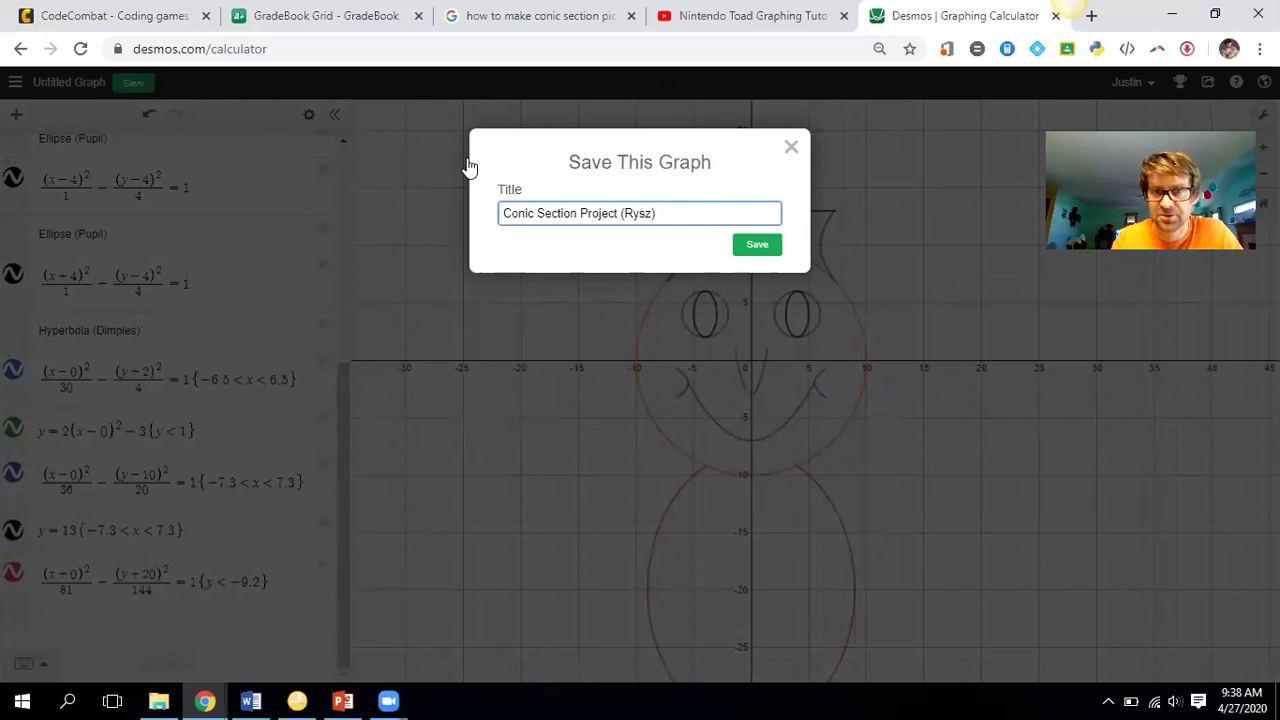
{"action": "left_click", "coordinate": [755, 246]}
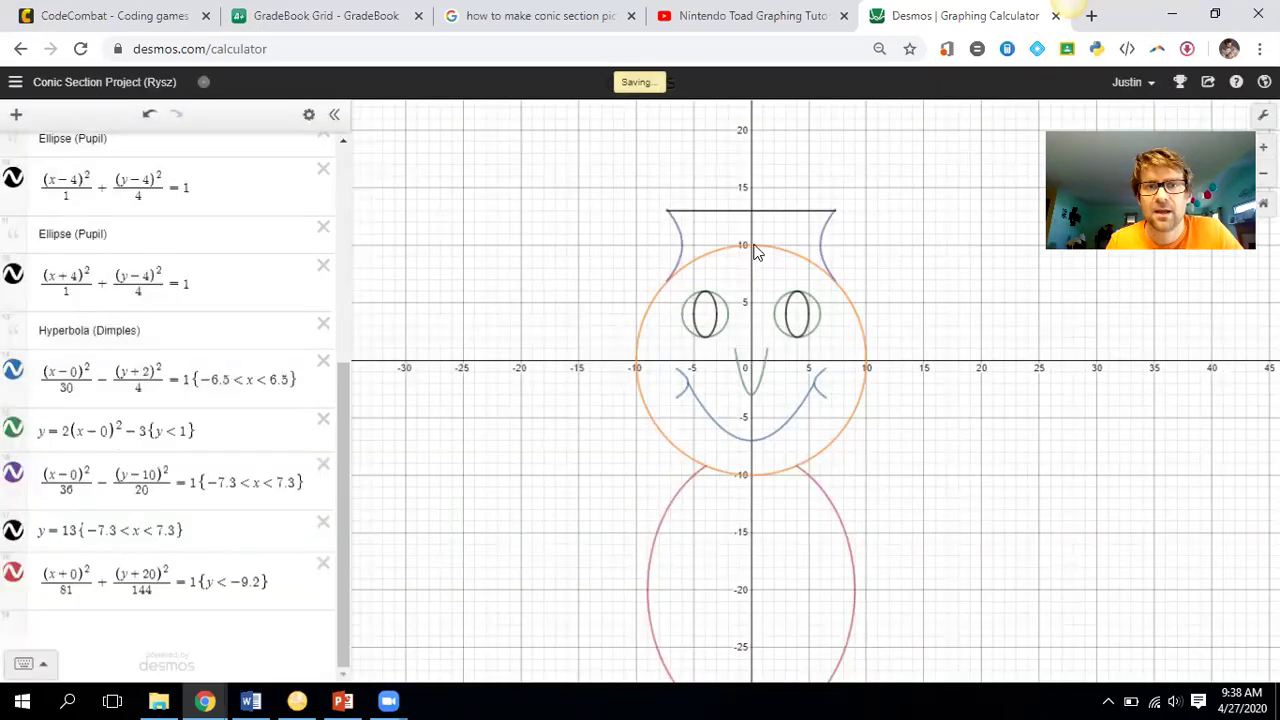
{"action": "left_click", "coordinate": [1208, 85]}
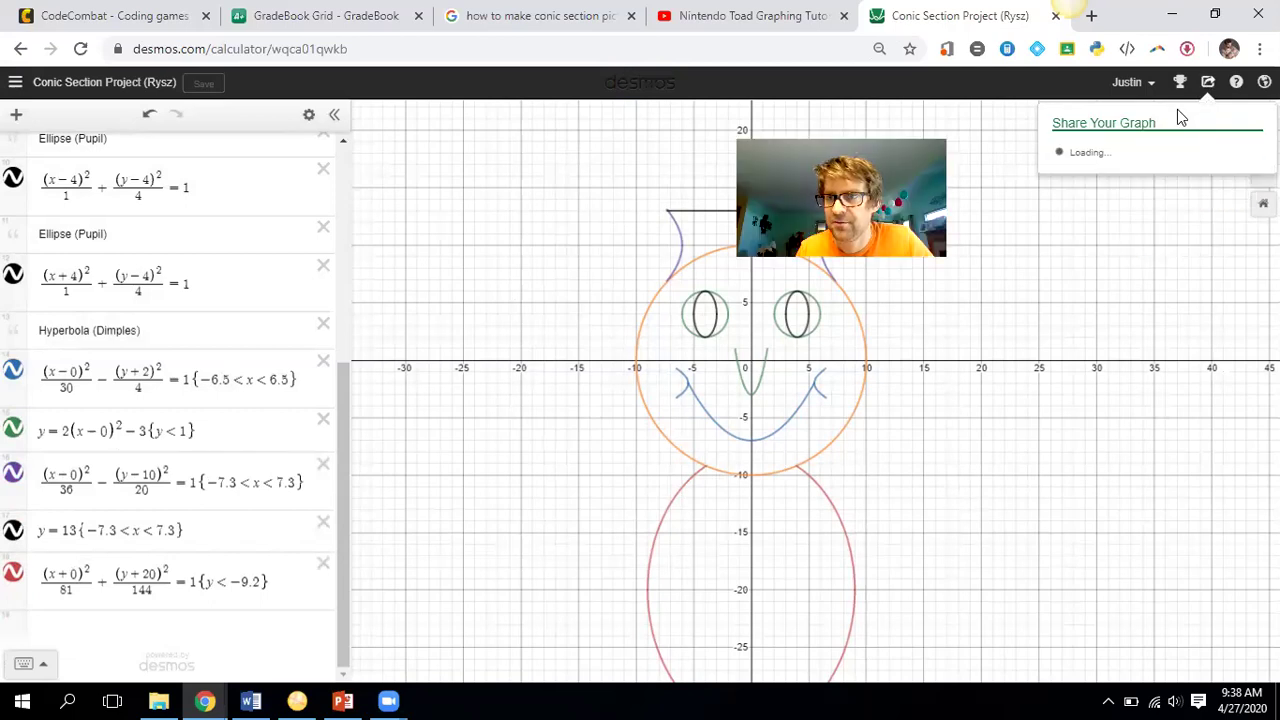
{"action": "left_click", "coordinate": [1236, 172]}
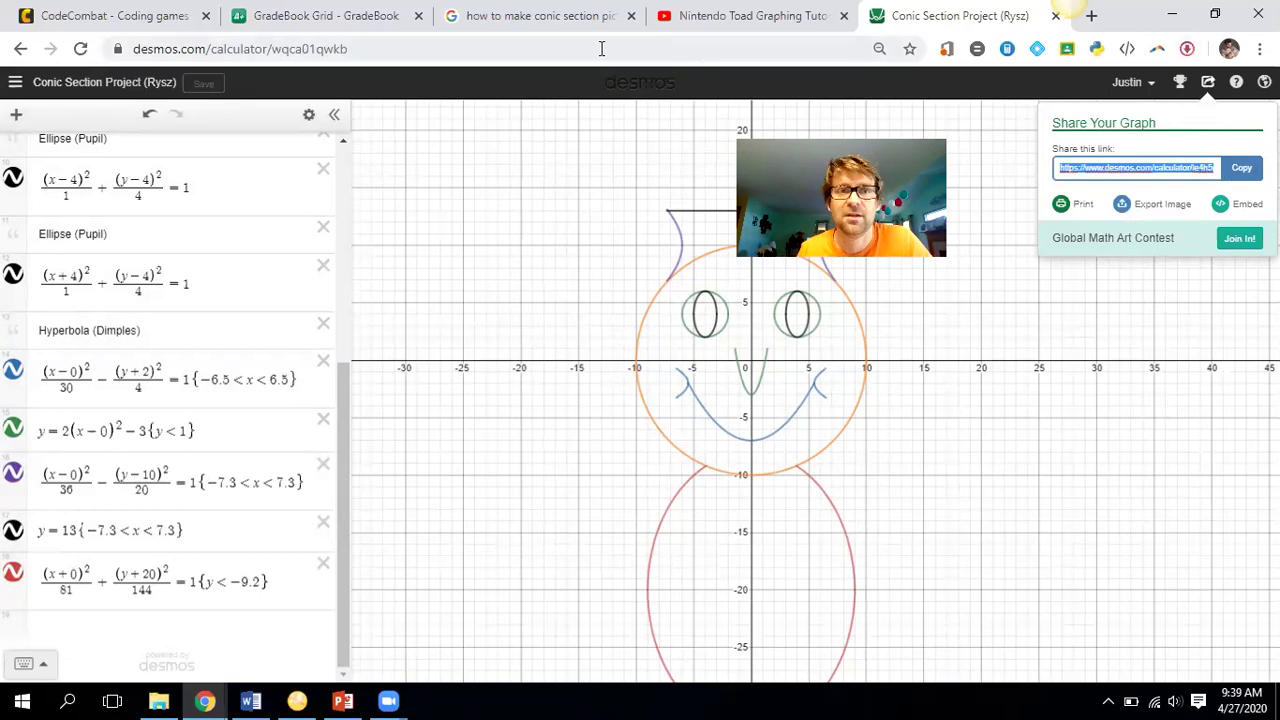
Step: Switch to Canvas in a new browser tab and open the 4Q 19-20 Algebra II course
{"action": "left_click", "coordinate": [1097, 18]}
{"action": "type", "text": "canvas"}
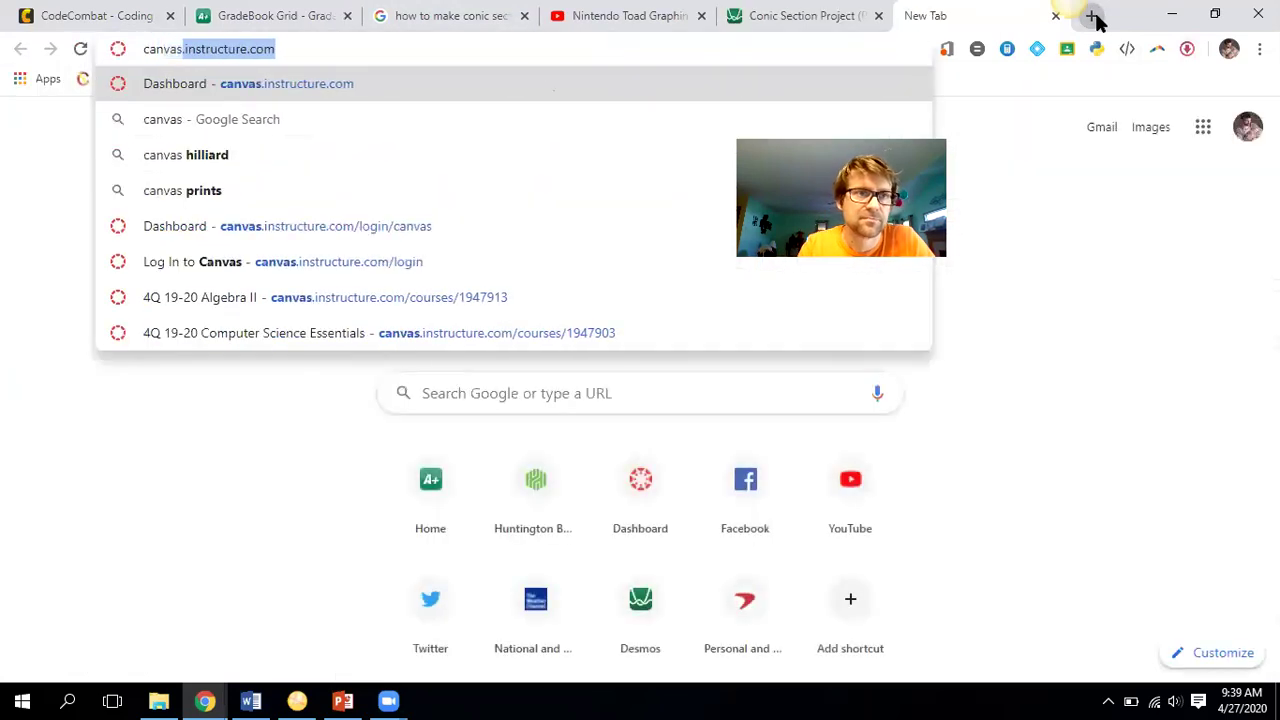
{"action": "key", "text": "Return"}
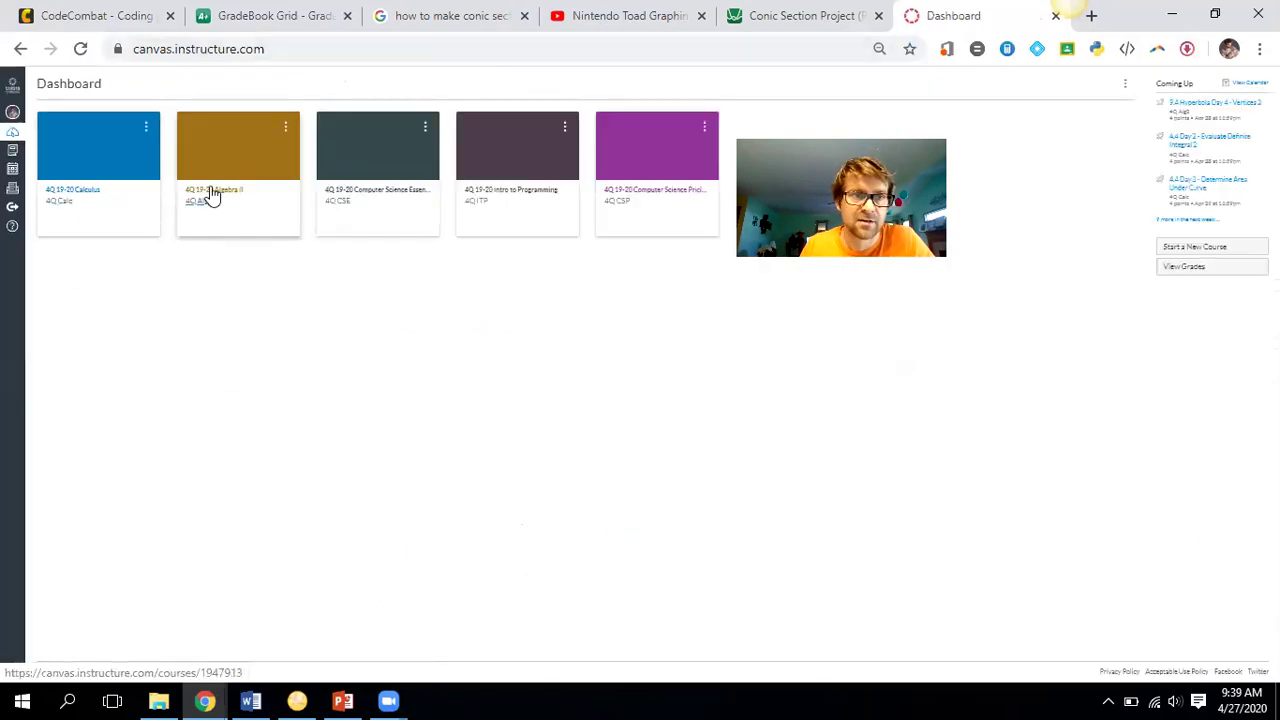
{"action": "left_click", "coordinate": [213, 193]}
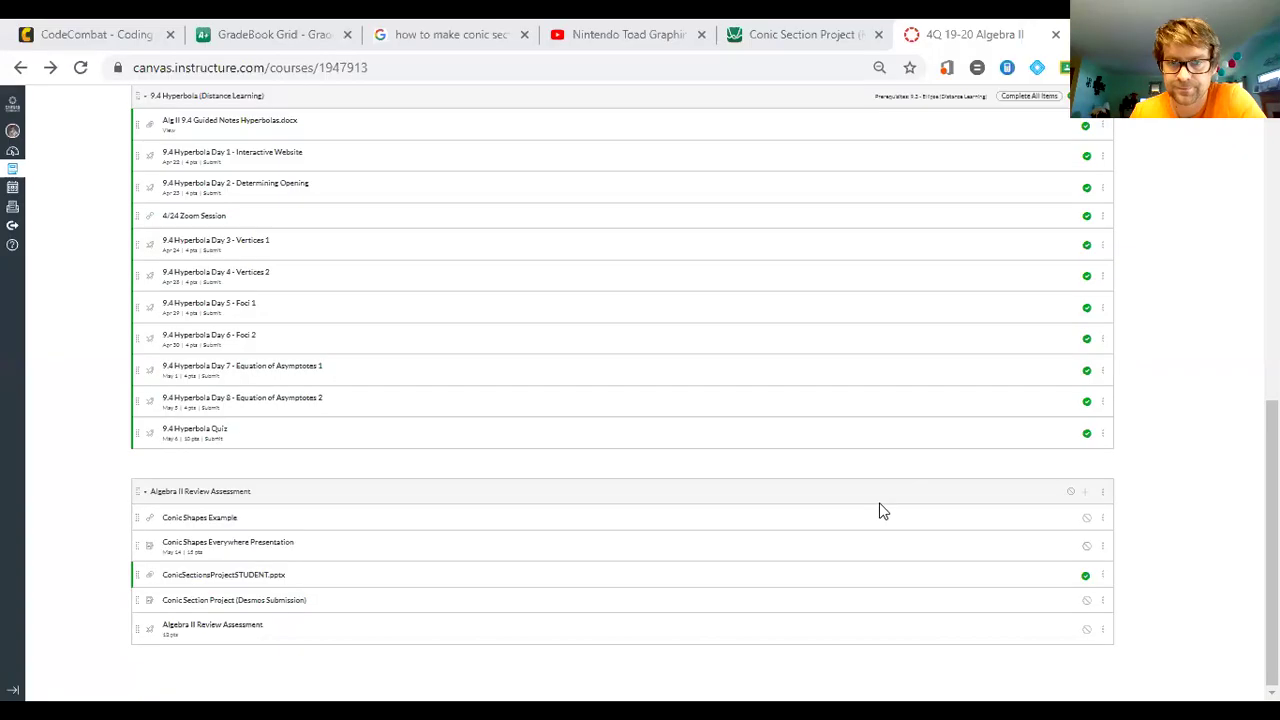
Step: Open the "Conic Section Project (Desmos Submission)" assignment in the Algebra II Review Assessment module
{"action": "scroll", "coordinate": [357, 319], "scroll_direction": "up", "scroll_amount": 3}
{"action": "scroll", "coordinate": [357, 325], "scroll_direction": "up", "scroll_amount": 1}
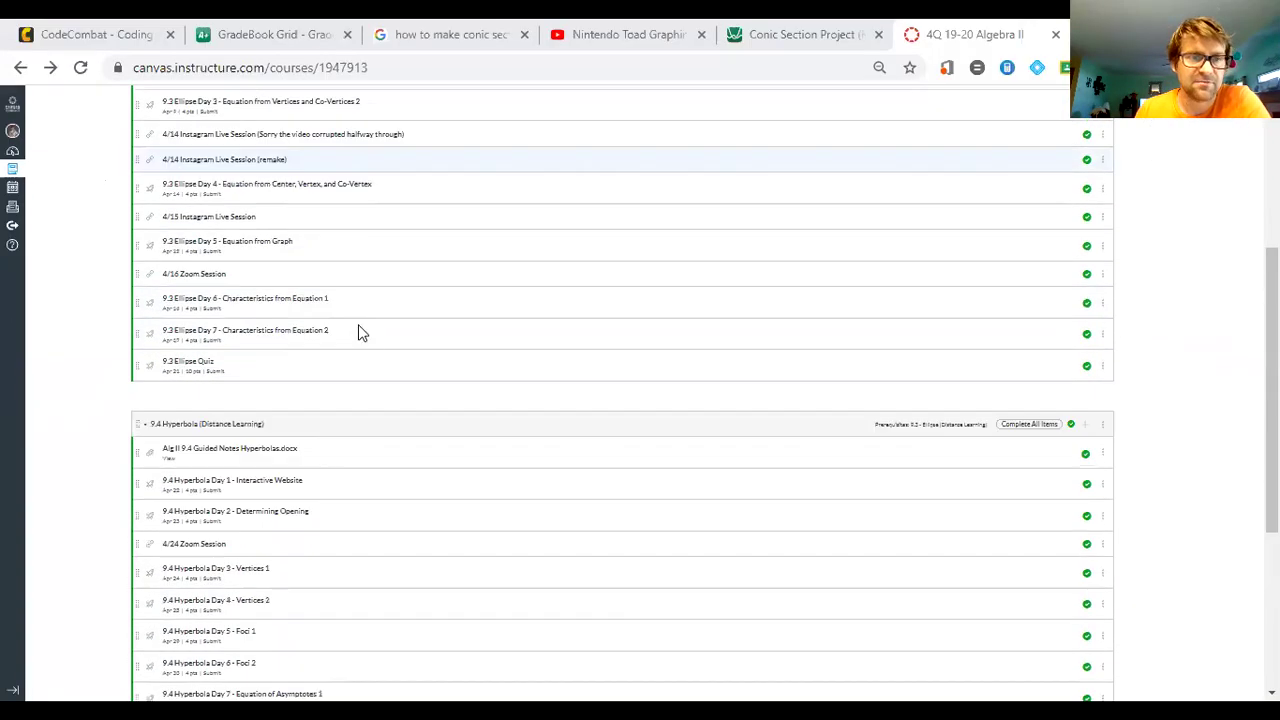
{"action": "scroll", "coordinate": [357, 330], "scroll_direction": "down", "scroll_amount": 3}
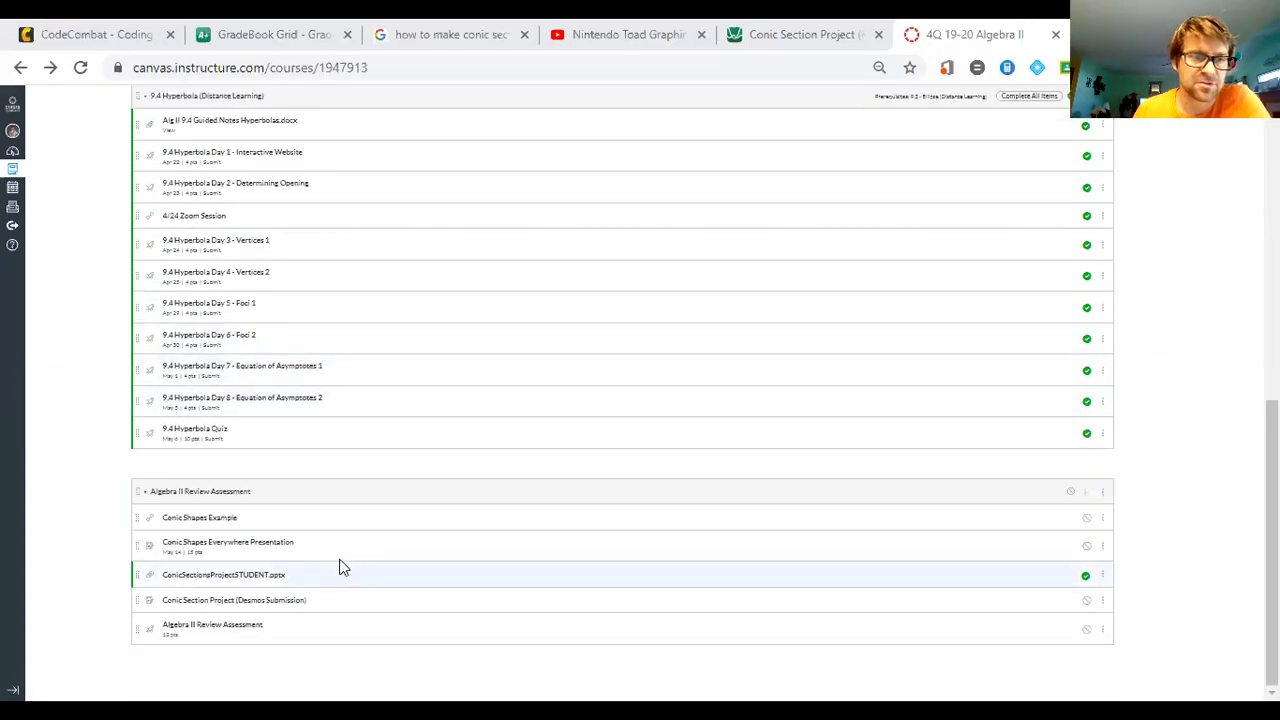
{"action": "left_click", "coordinate": [228, 602]}
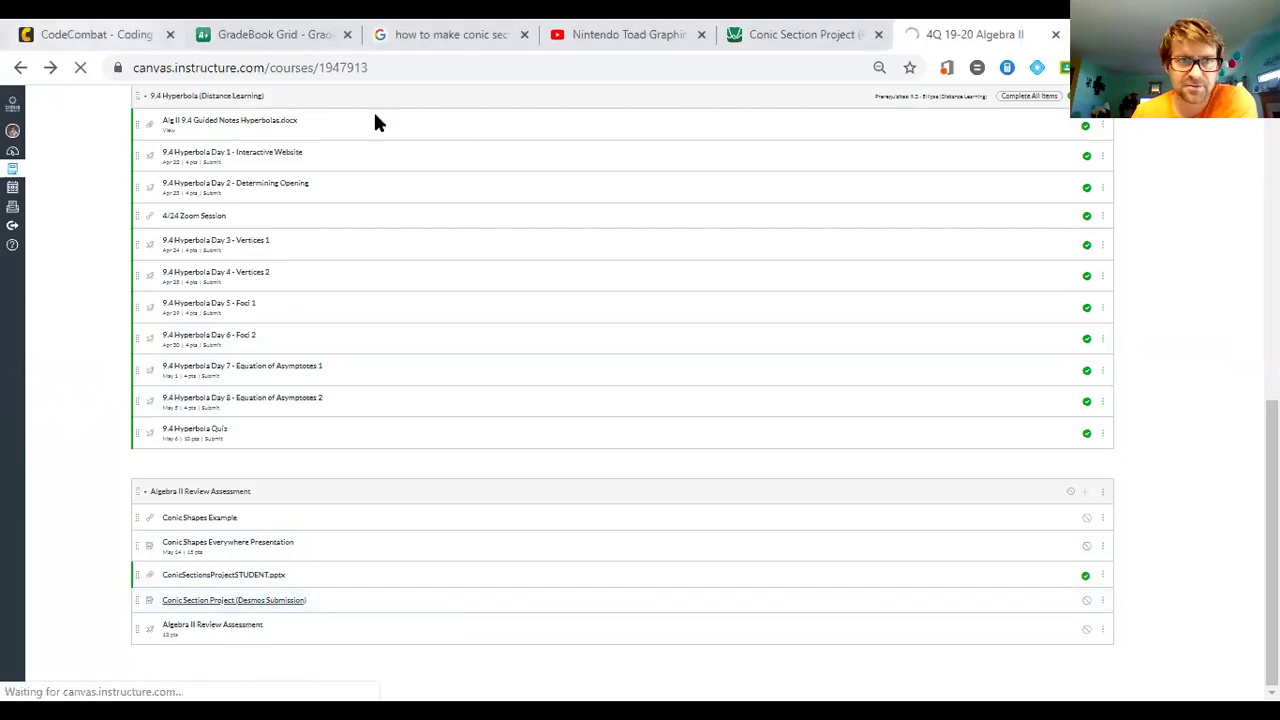